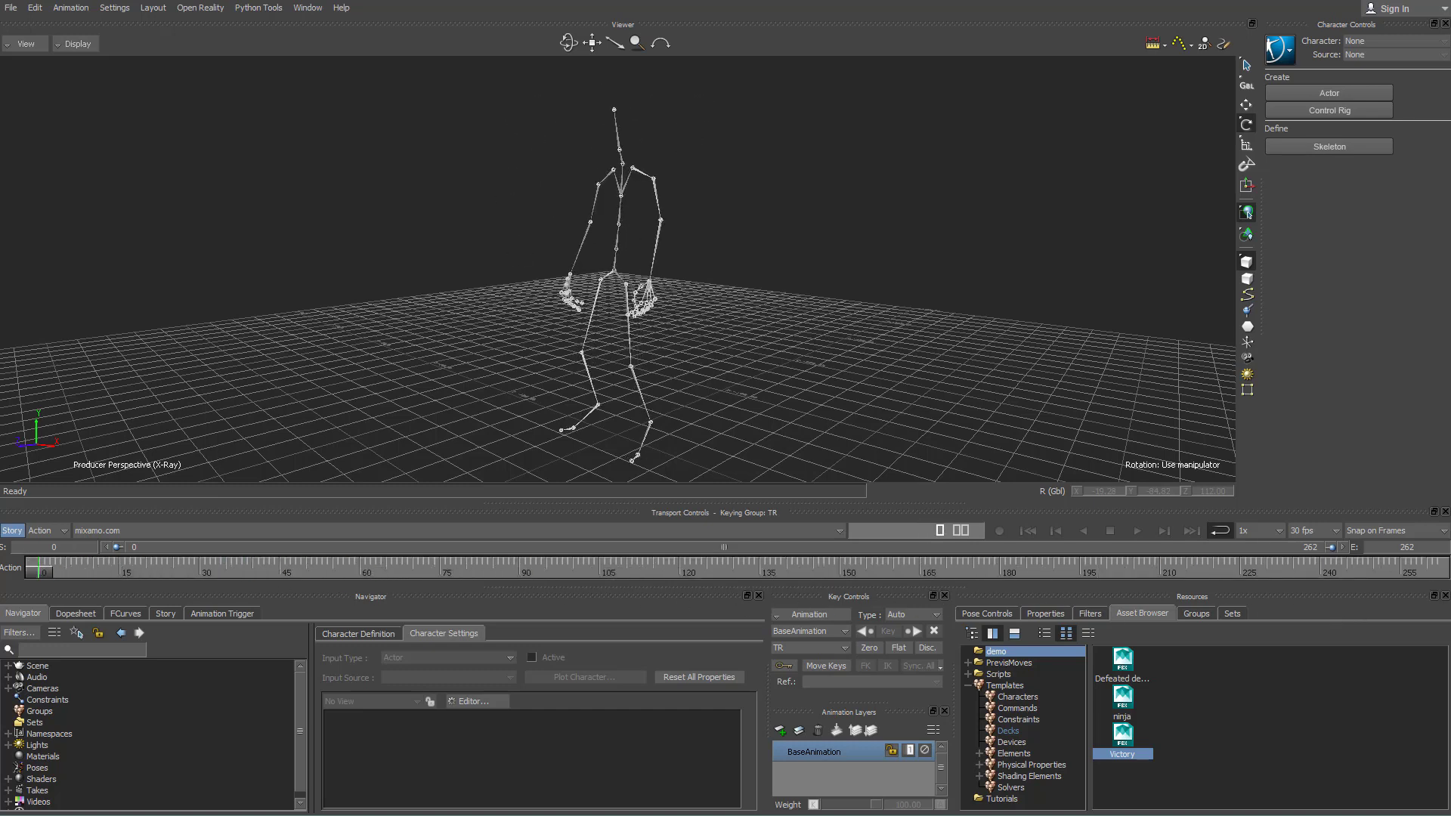
- Select every skeleton bone and set the local X rotation of all bones to 0
left_click_drag(313, 358, 377, 314, "alt")
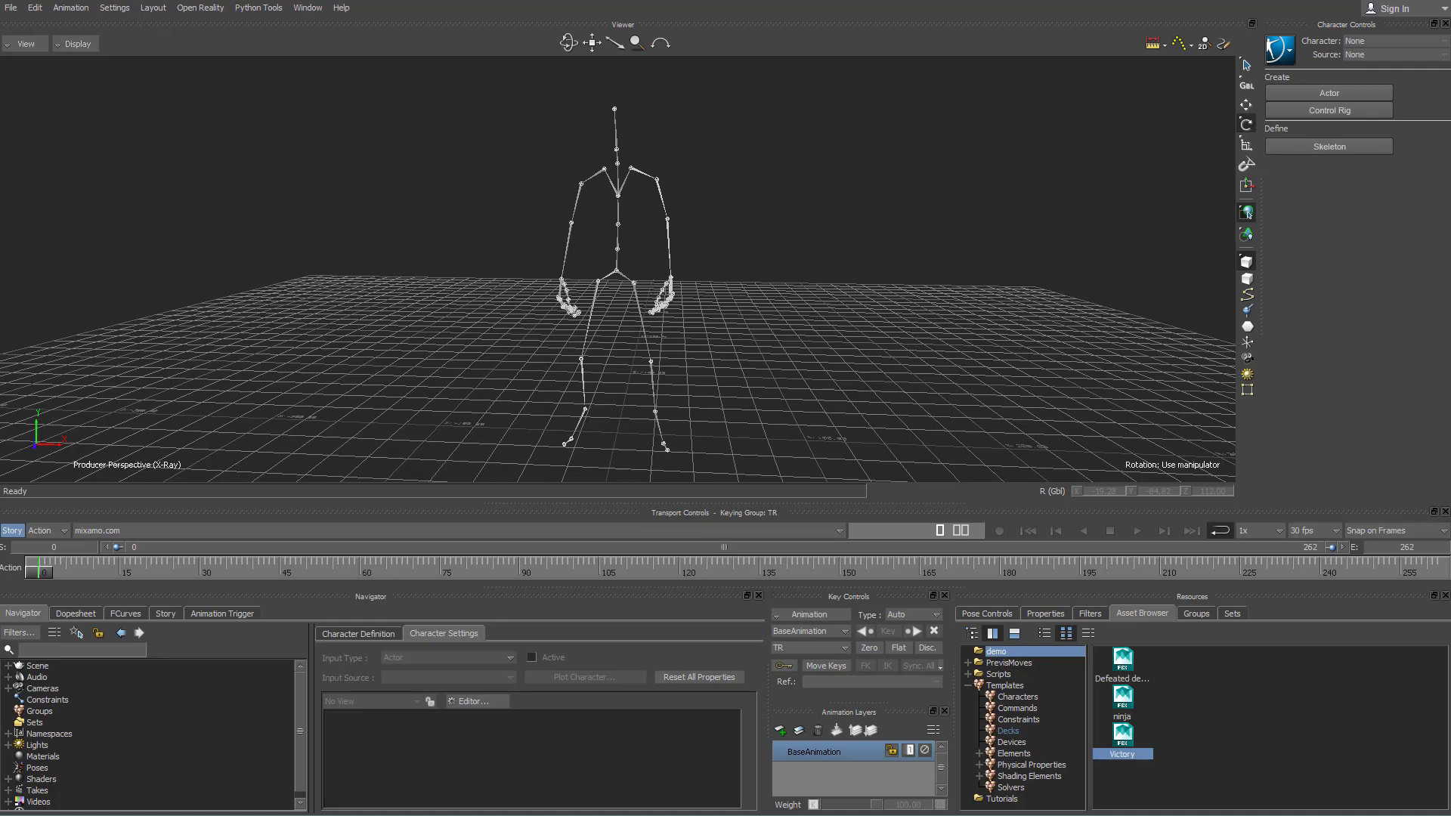
scroll(408, 306, "down", 4)
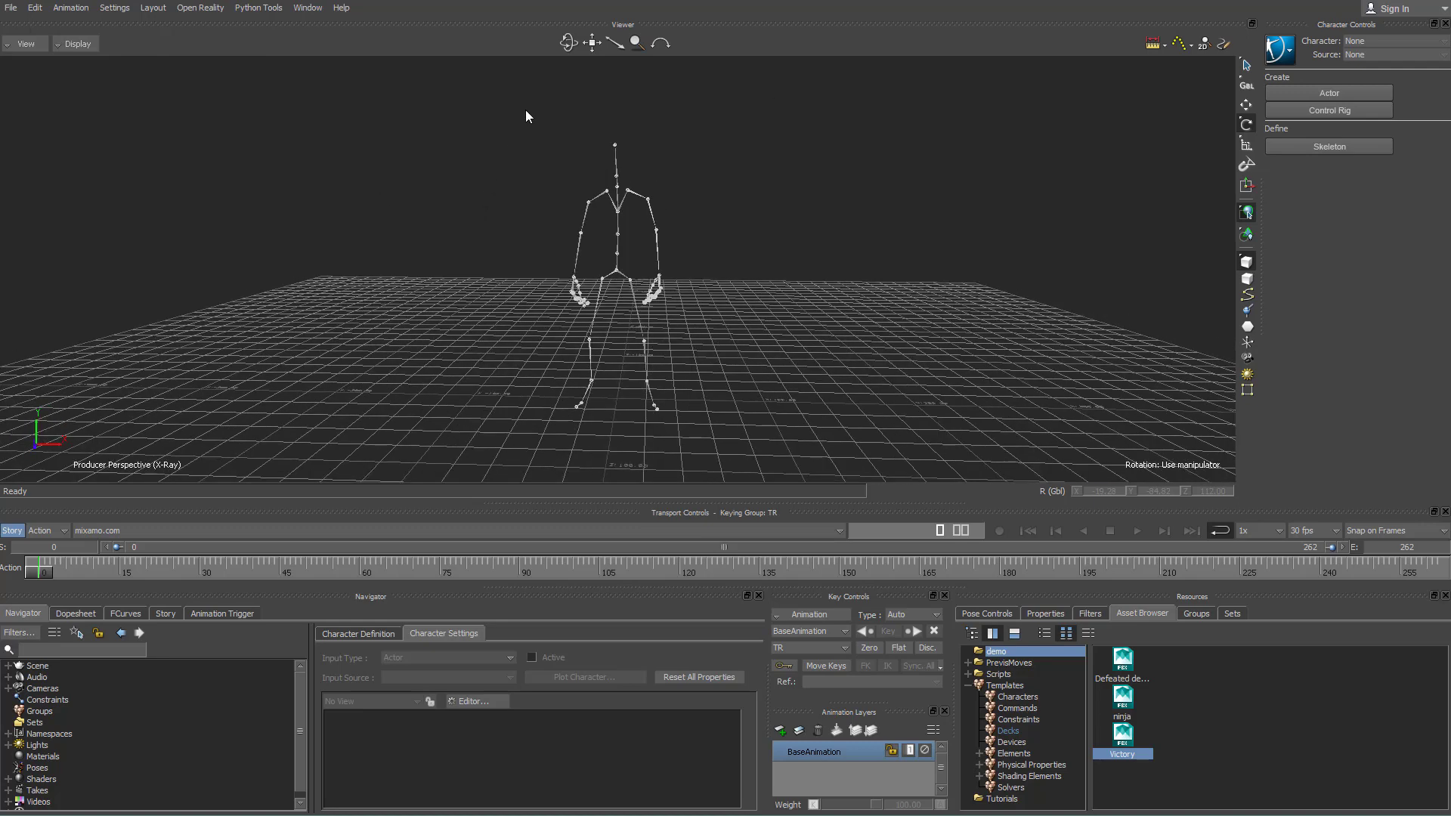
key("ctrl+a")
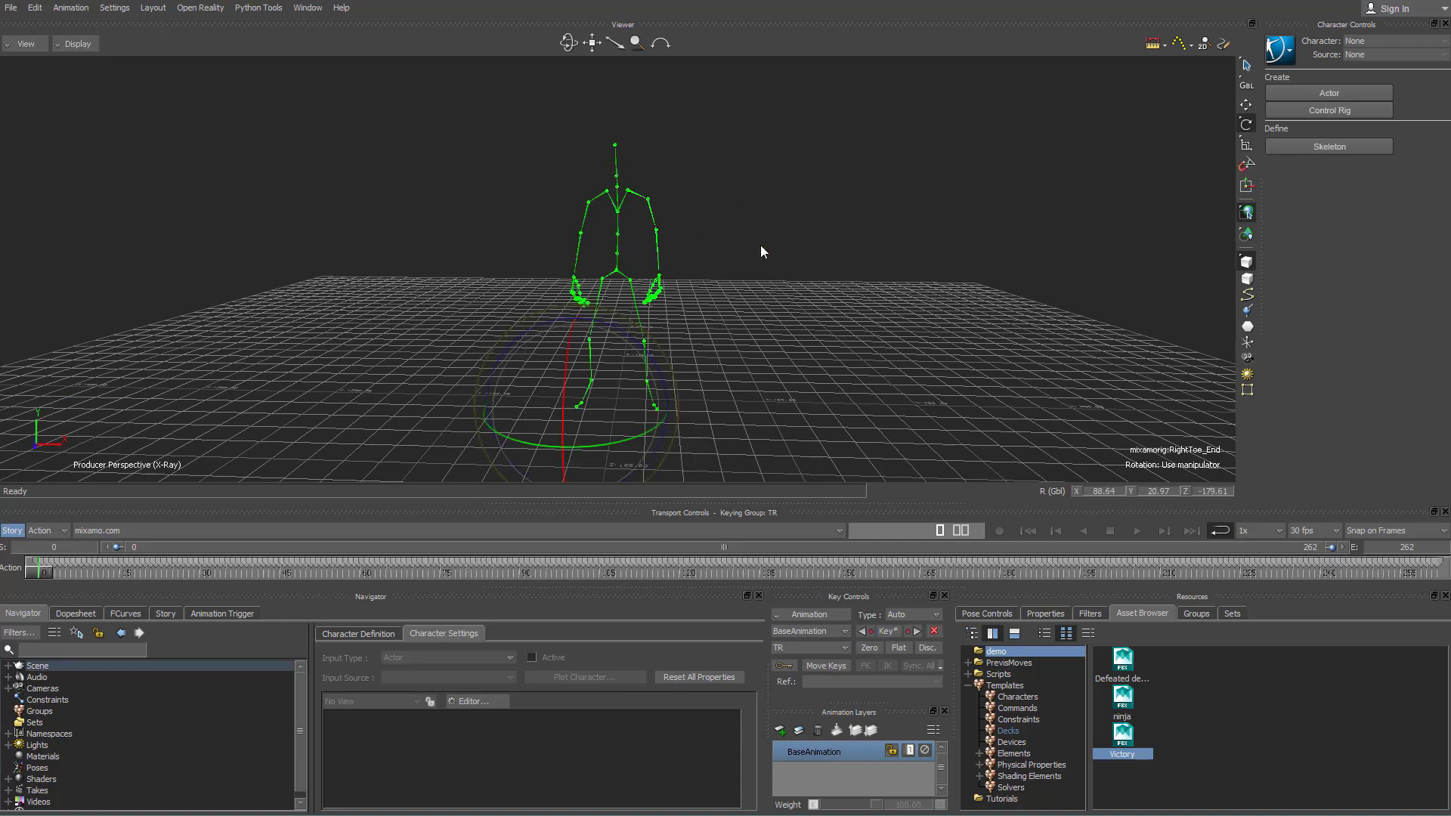
left_click_drag(762, 248, 760, 303, "ctrl+shift")
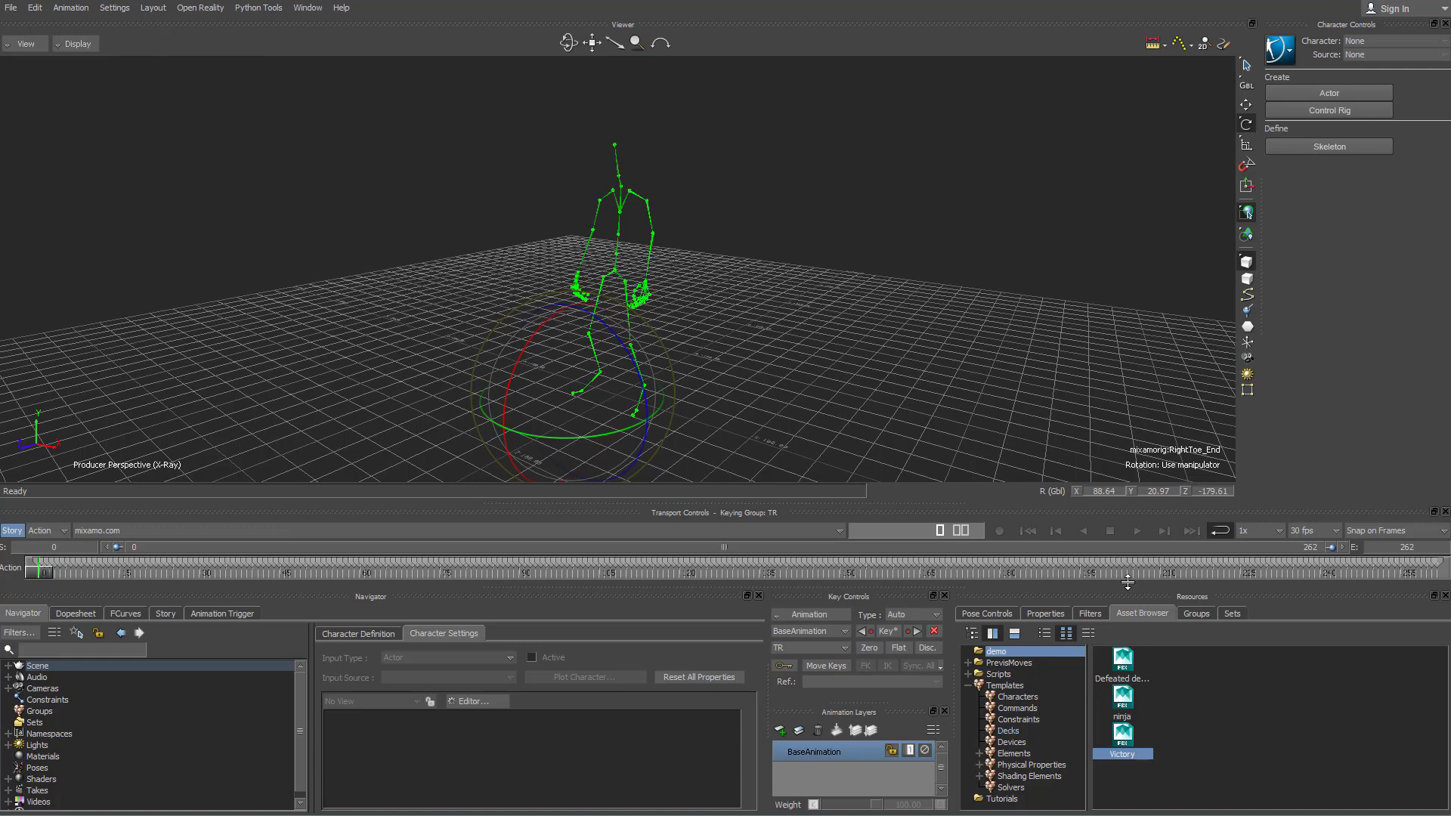
left_click(1043, 612)
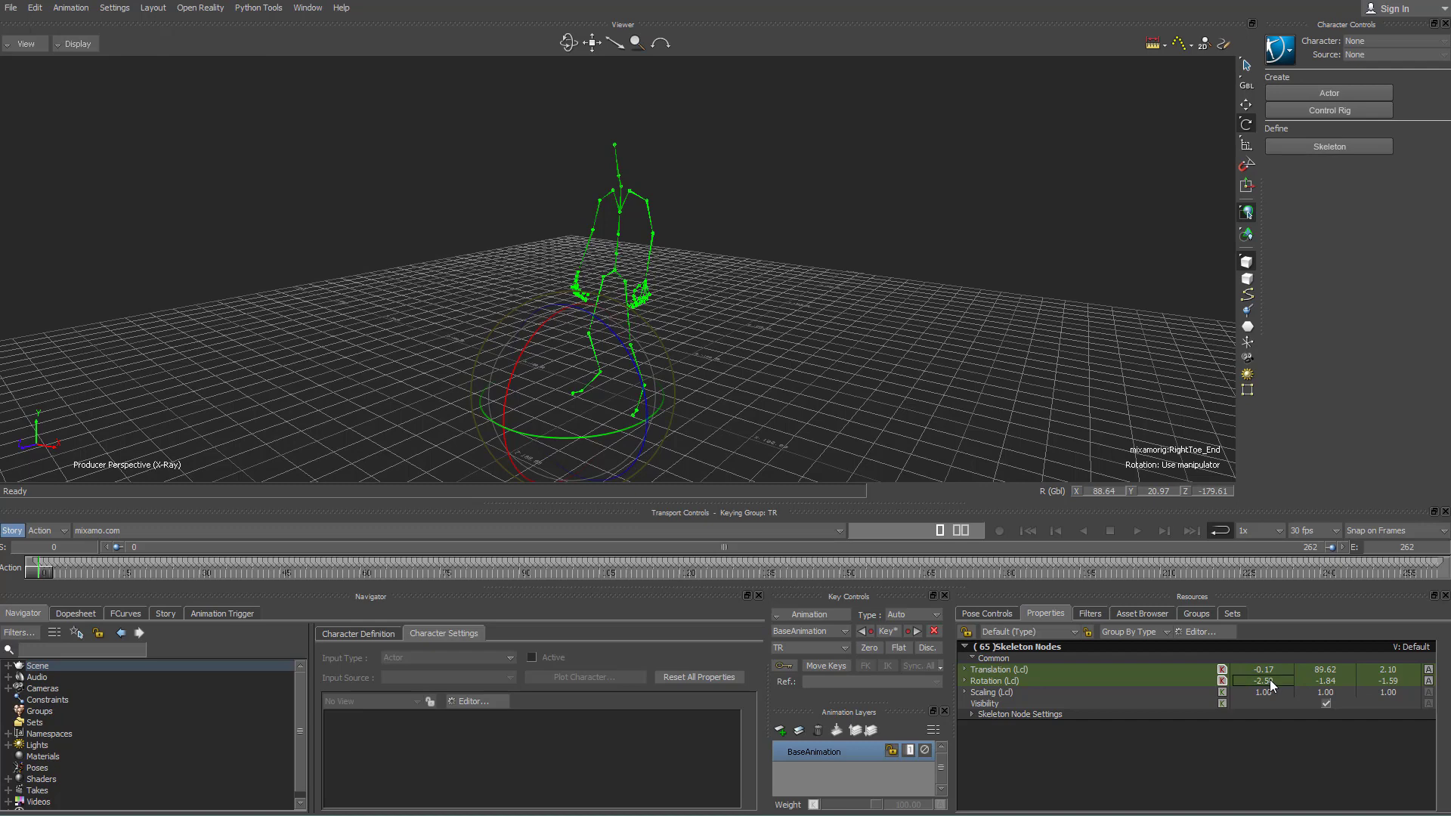
type("0")
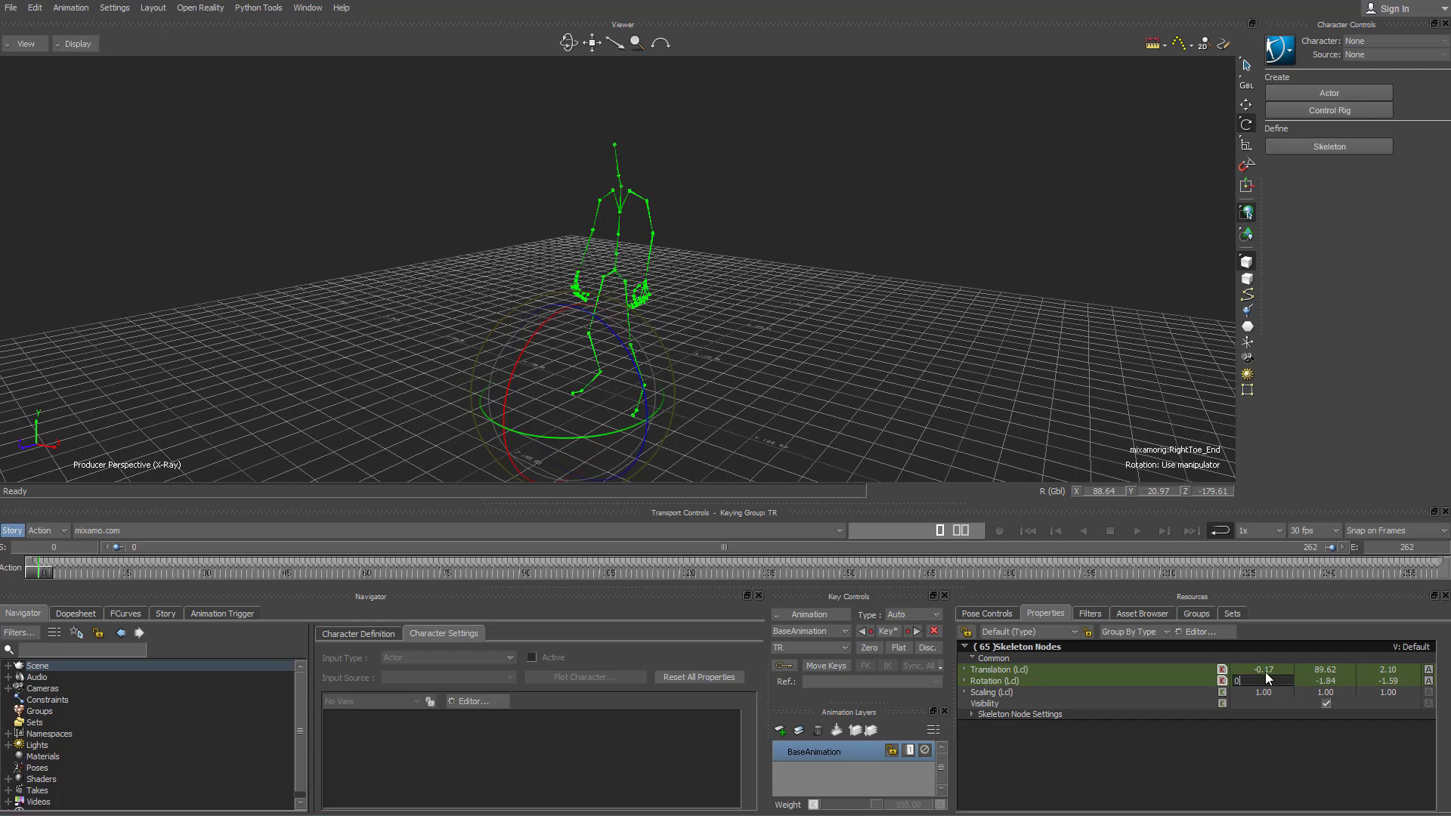
key("Tab")
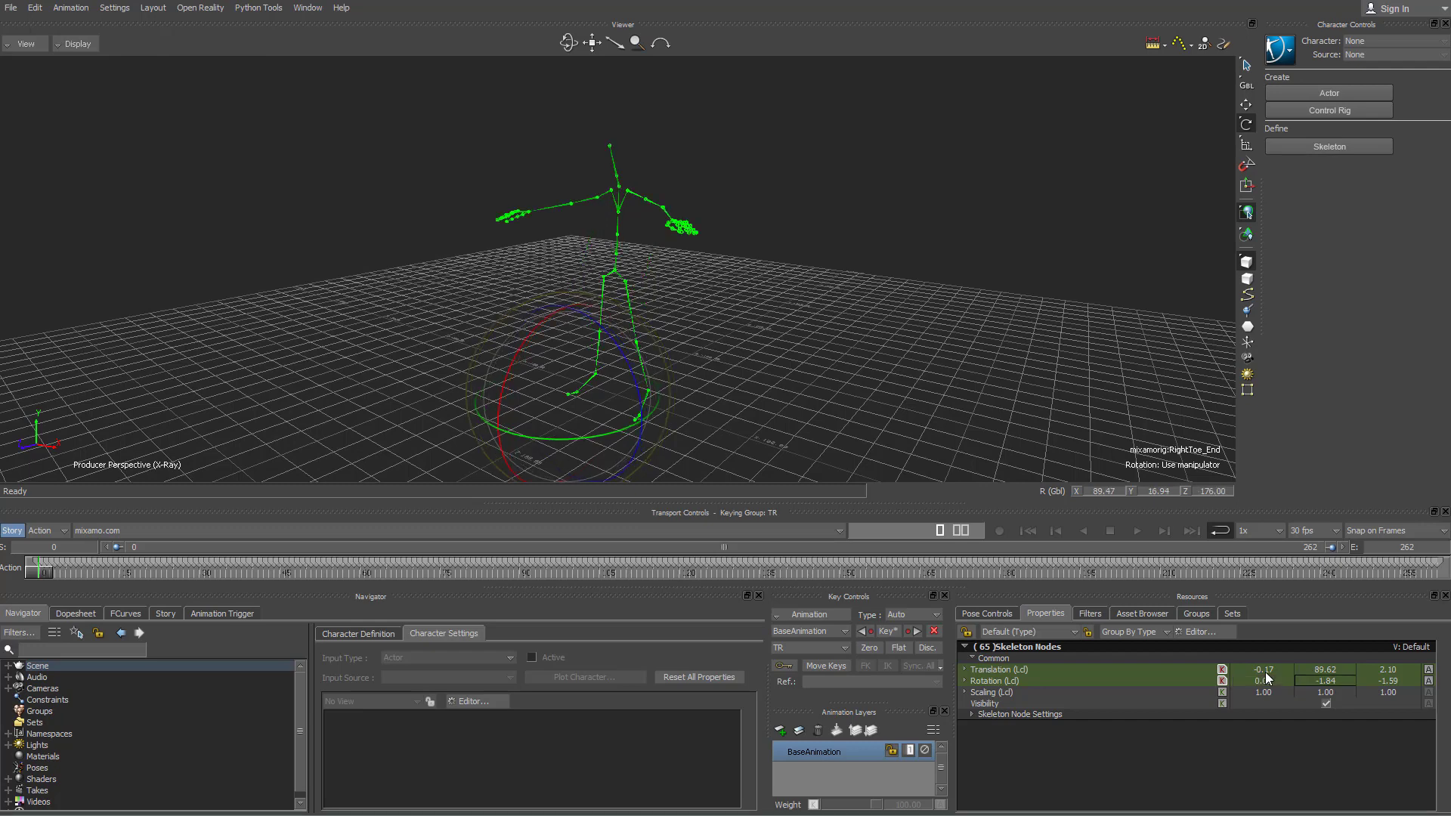
- Set the local Y and Z rotations of all selected skeleton bones to 0
left_click_drag(865, 300, 943, 303, "alt")
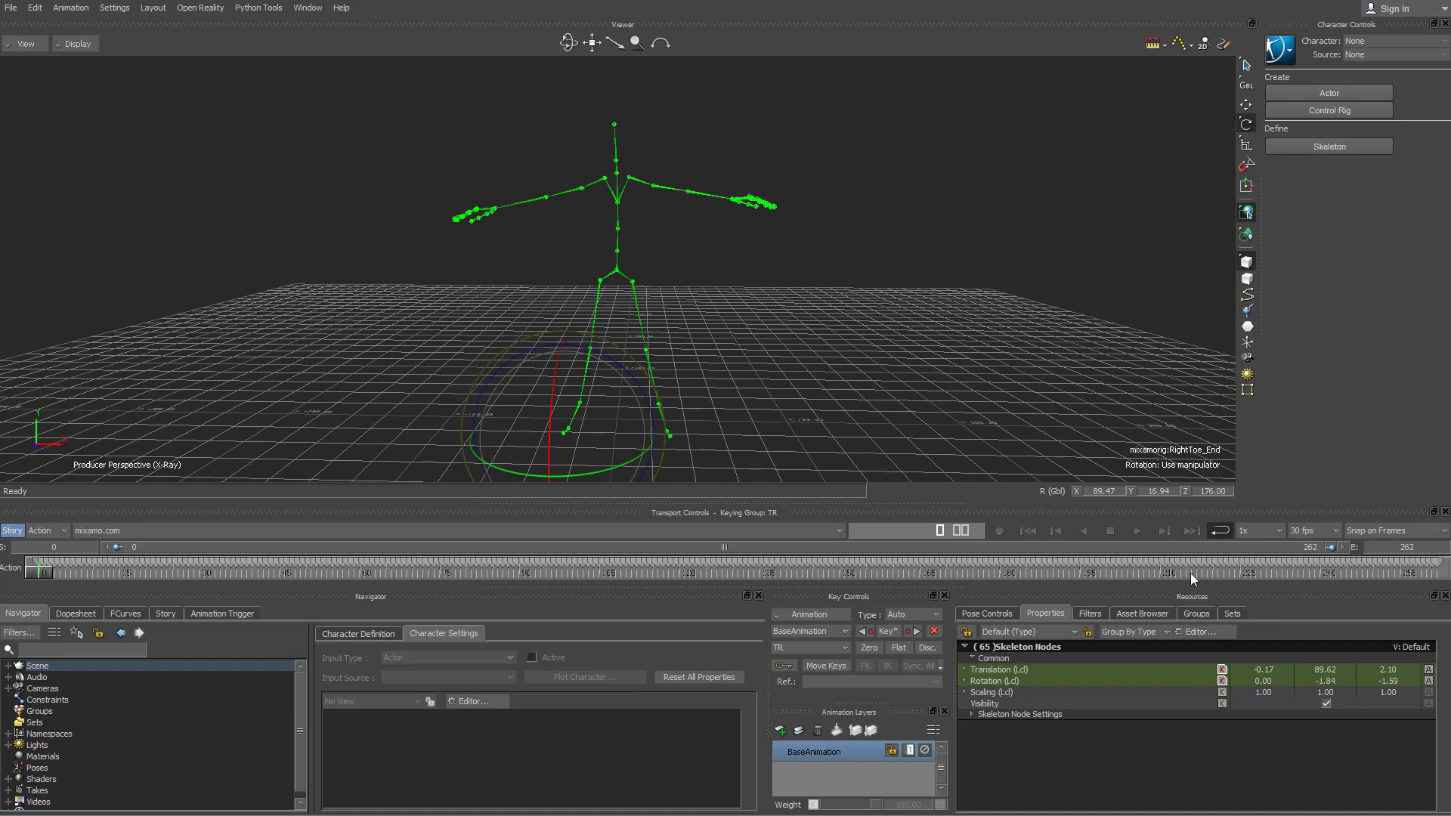
double_click(1328, 682)
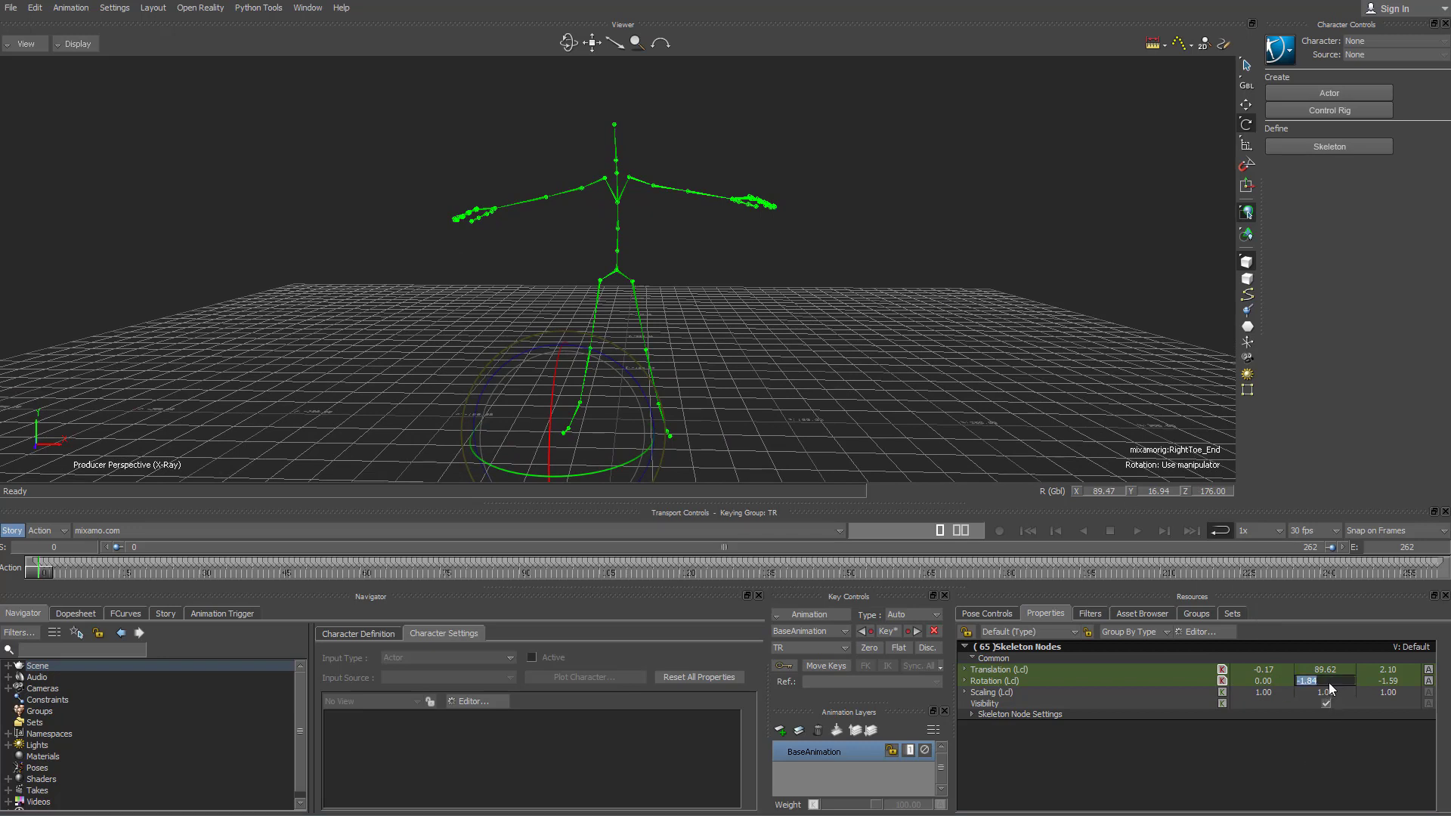
type("0")
key("Tab")
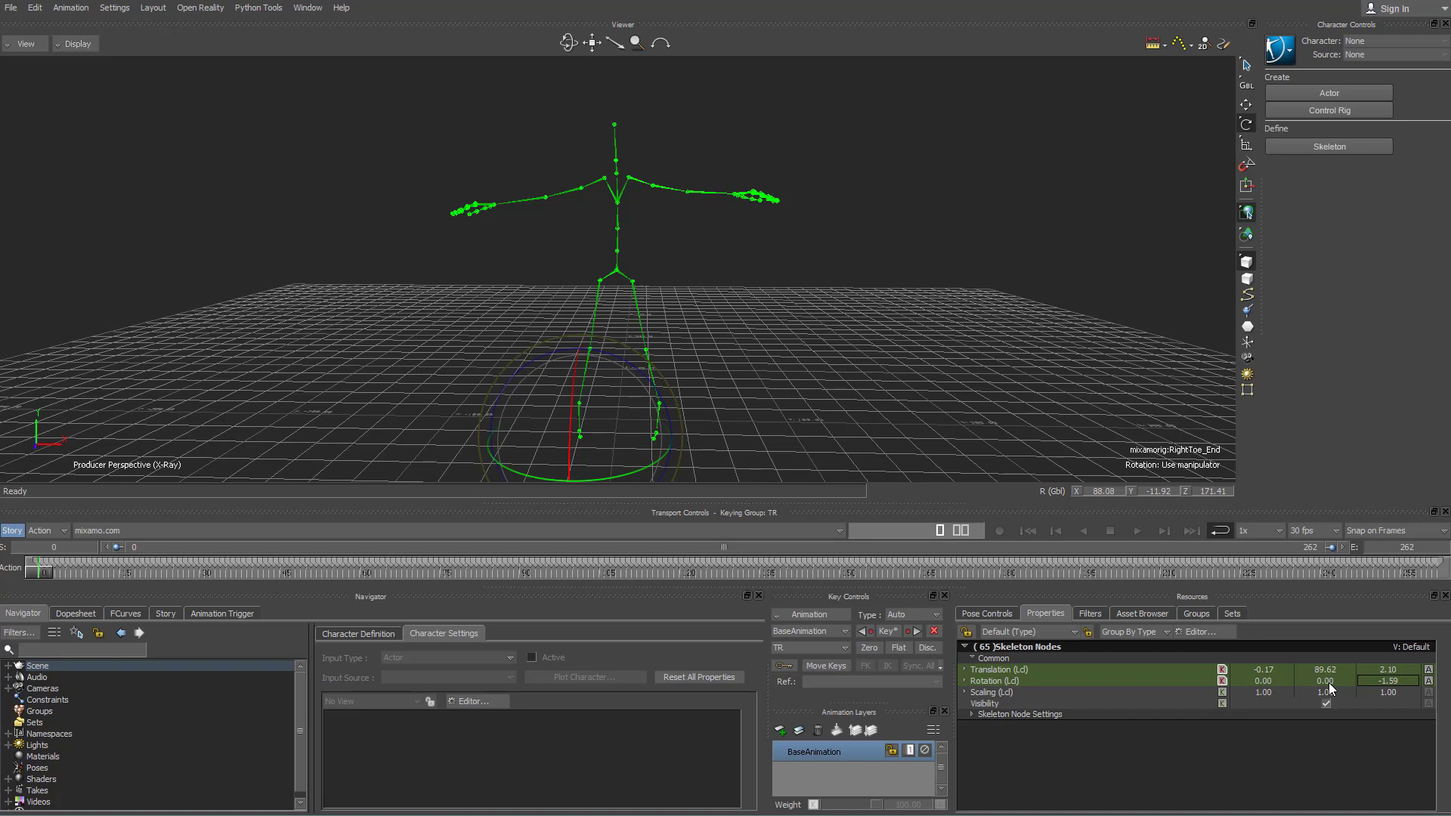
type("0")
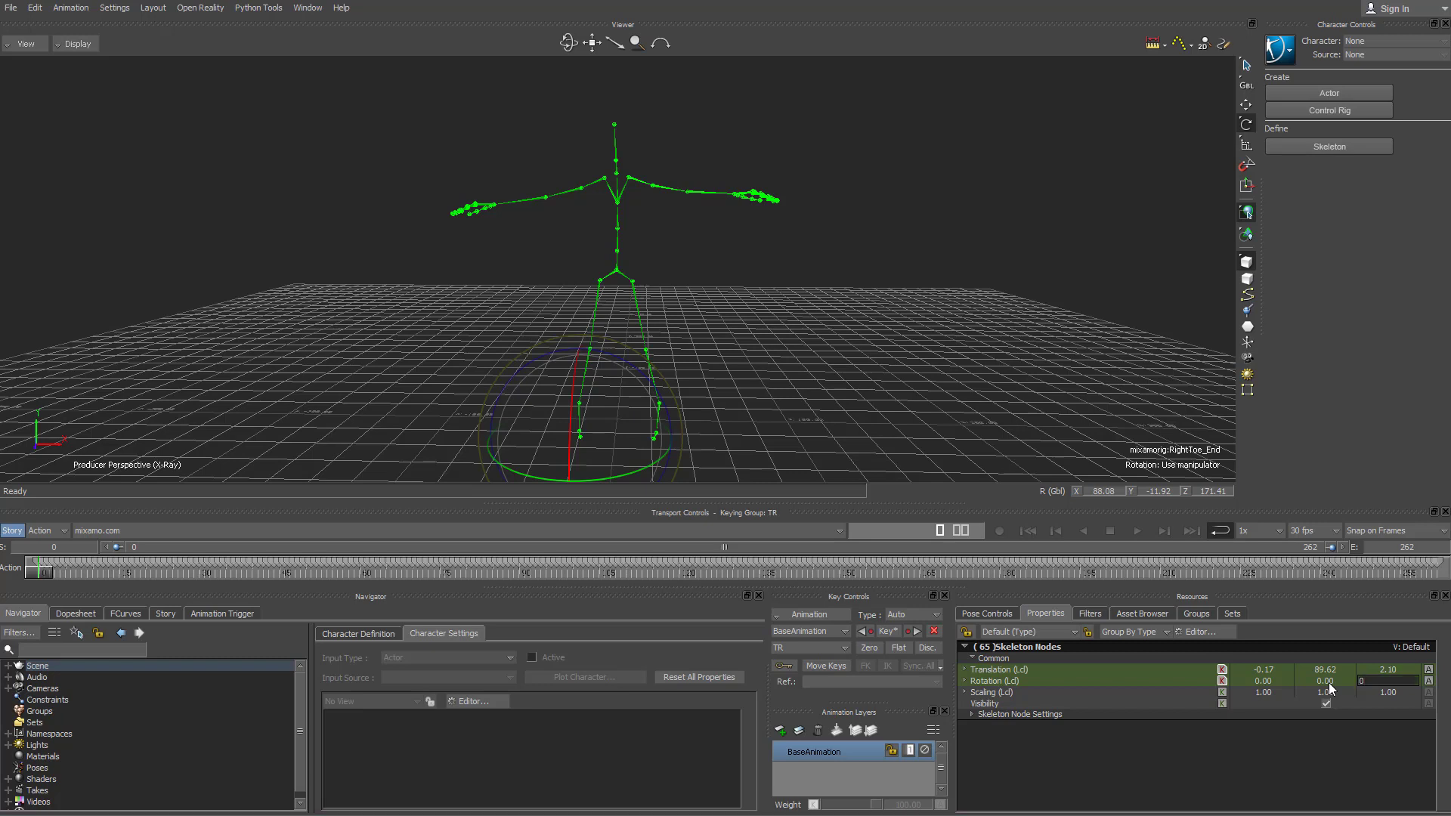
key("Return")
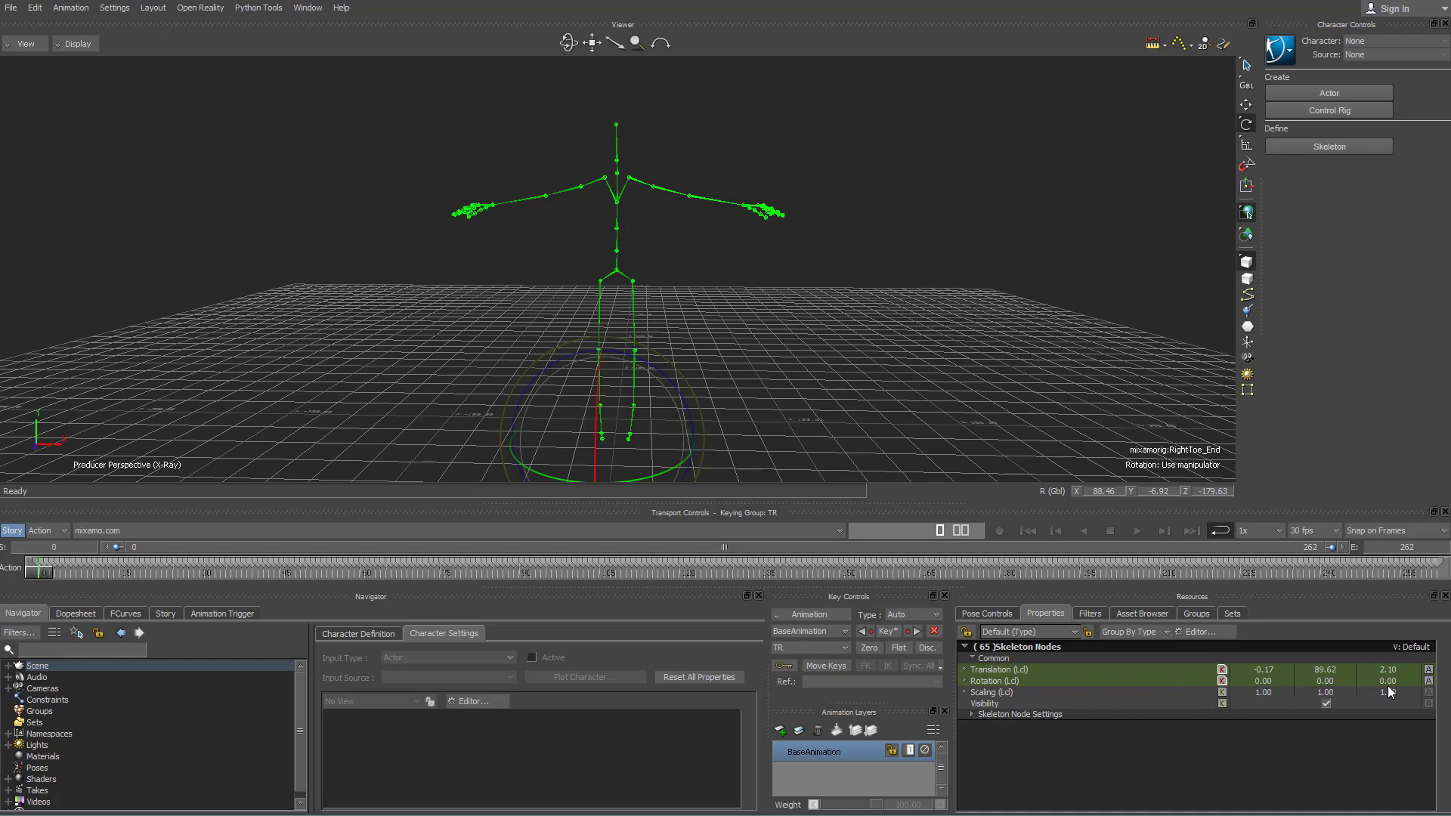
- Rotate the left foot bone around the global Y axis to about 0.6° so the foot points straight forward
middle_click_drag(859, 292, 1007, 275)
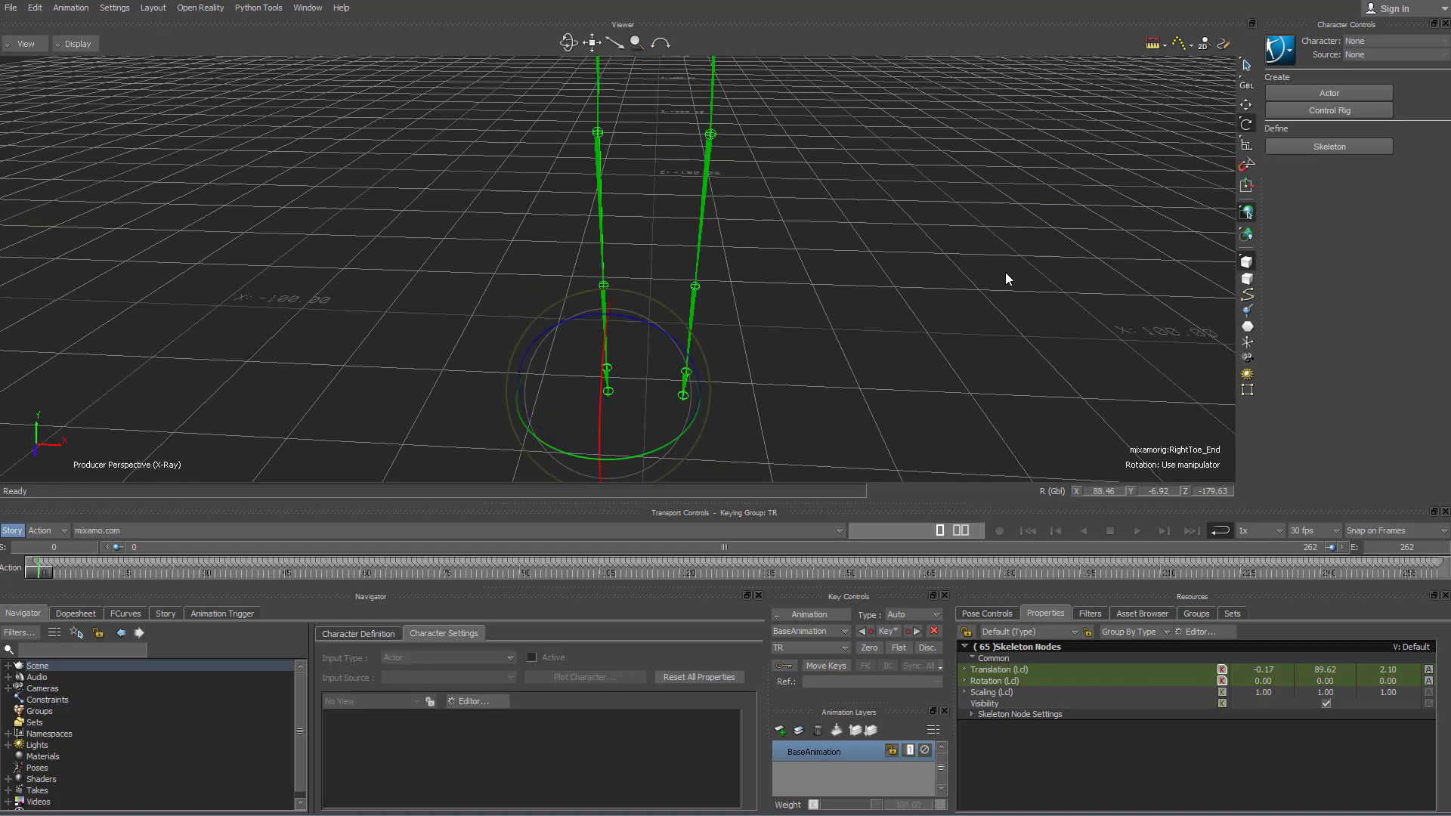
middle_click_drag(865, 343, 721, 279)
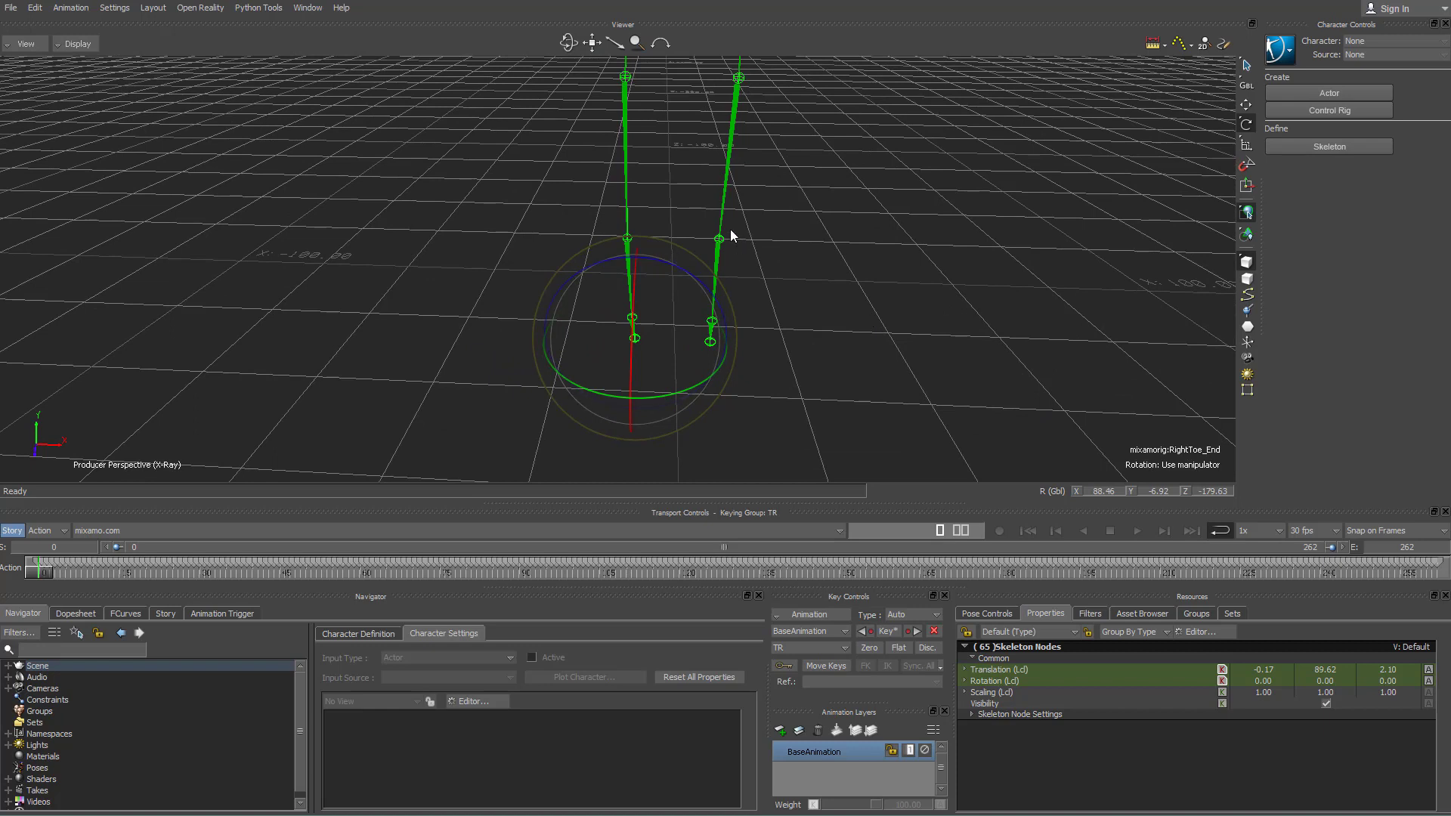
left_click(771, 269)
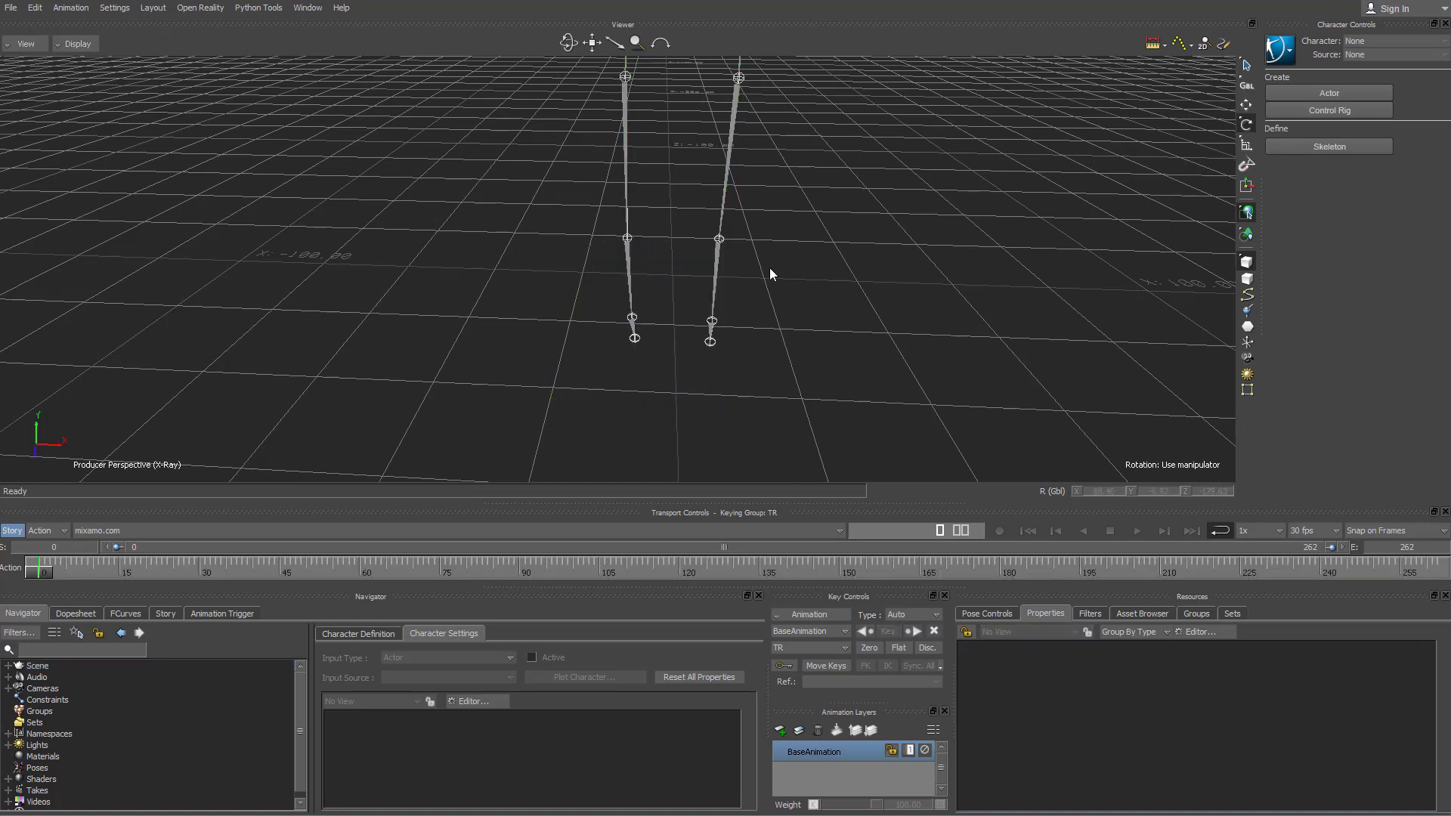
left_click(714, 263)
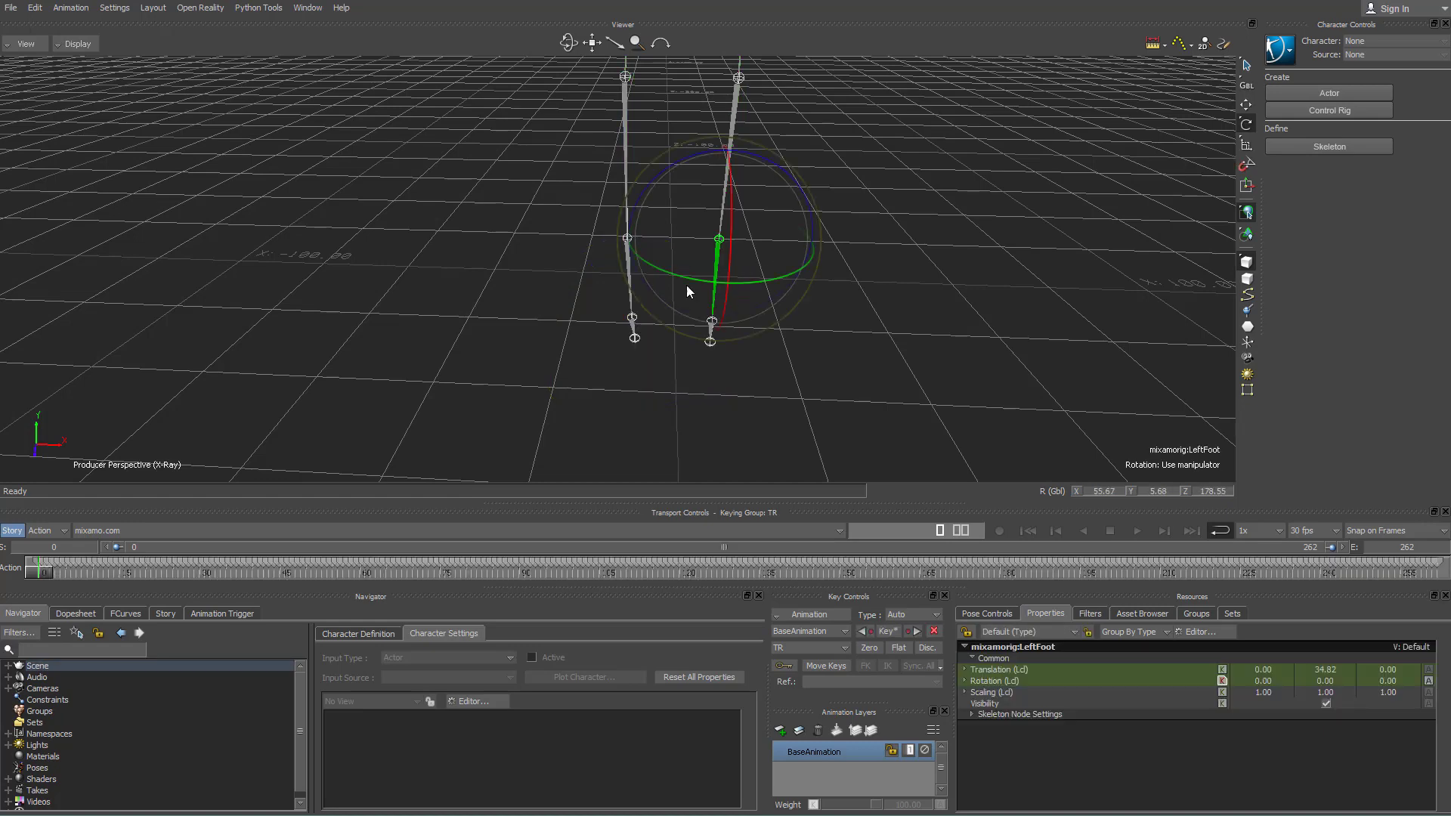
left_click(923, 279)
left_click_drag(968, 258, 936, 255, "ctrl+shift")
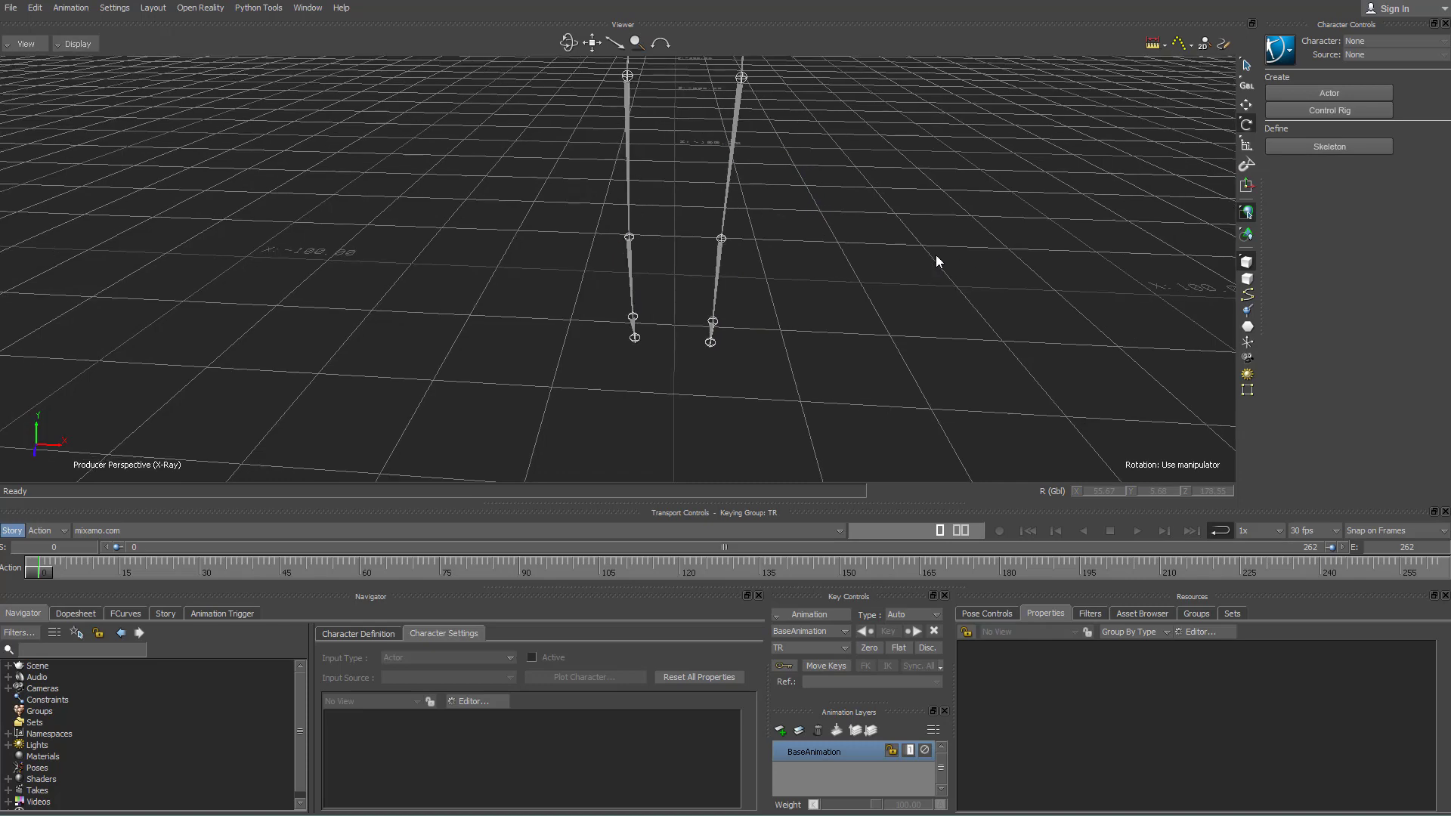
left_click(714, 269)
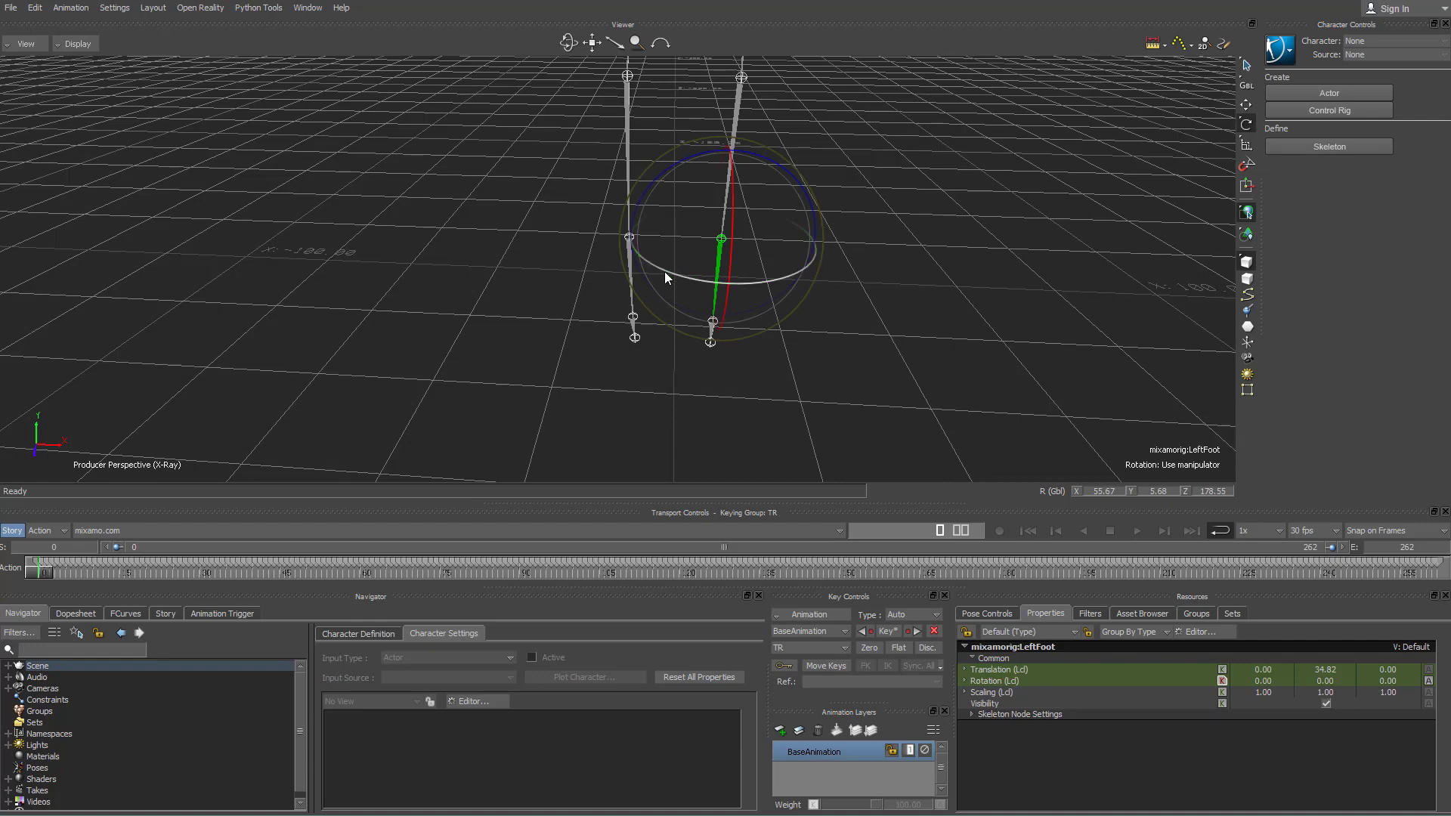
left_click_drag(665, 272, 672, 271)
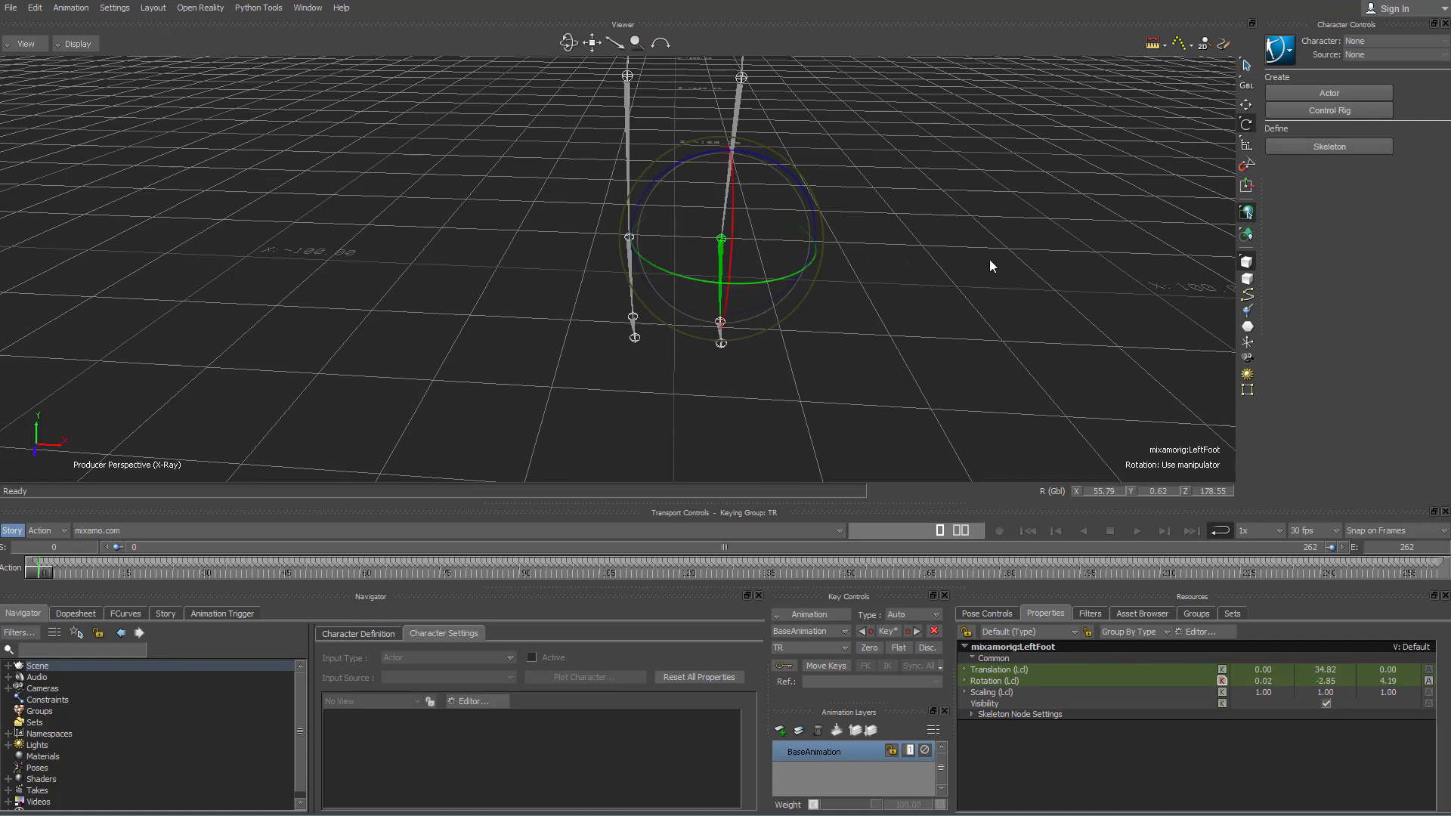
- Rotate the right foot bone around the global Y axis to about 3.8° so it points forward like the left foot
left_click_drag(990, 261, 661, 284, "alt")
left_click(582, 274)
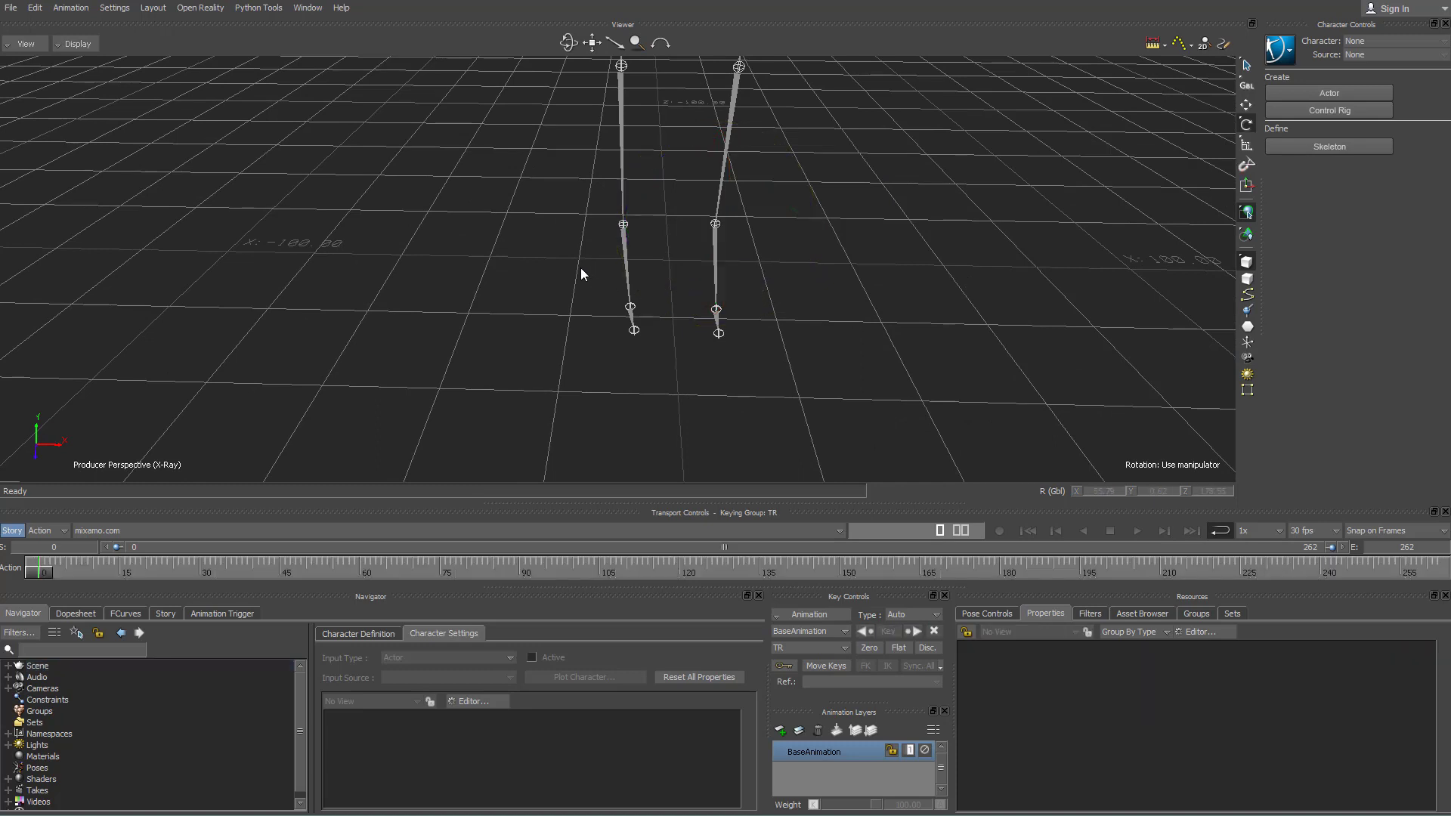
left_click(632, 261)
left_click_drag(662, 274, 652, 276)
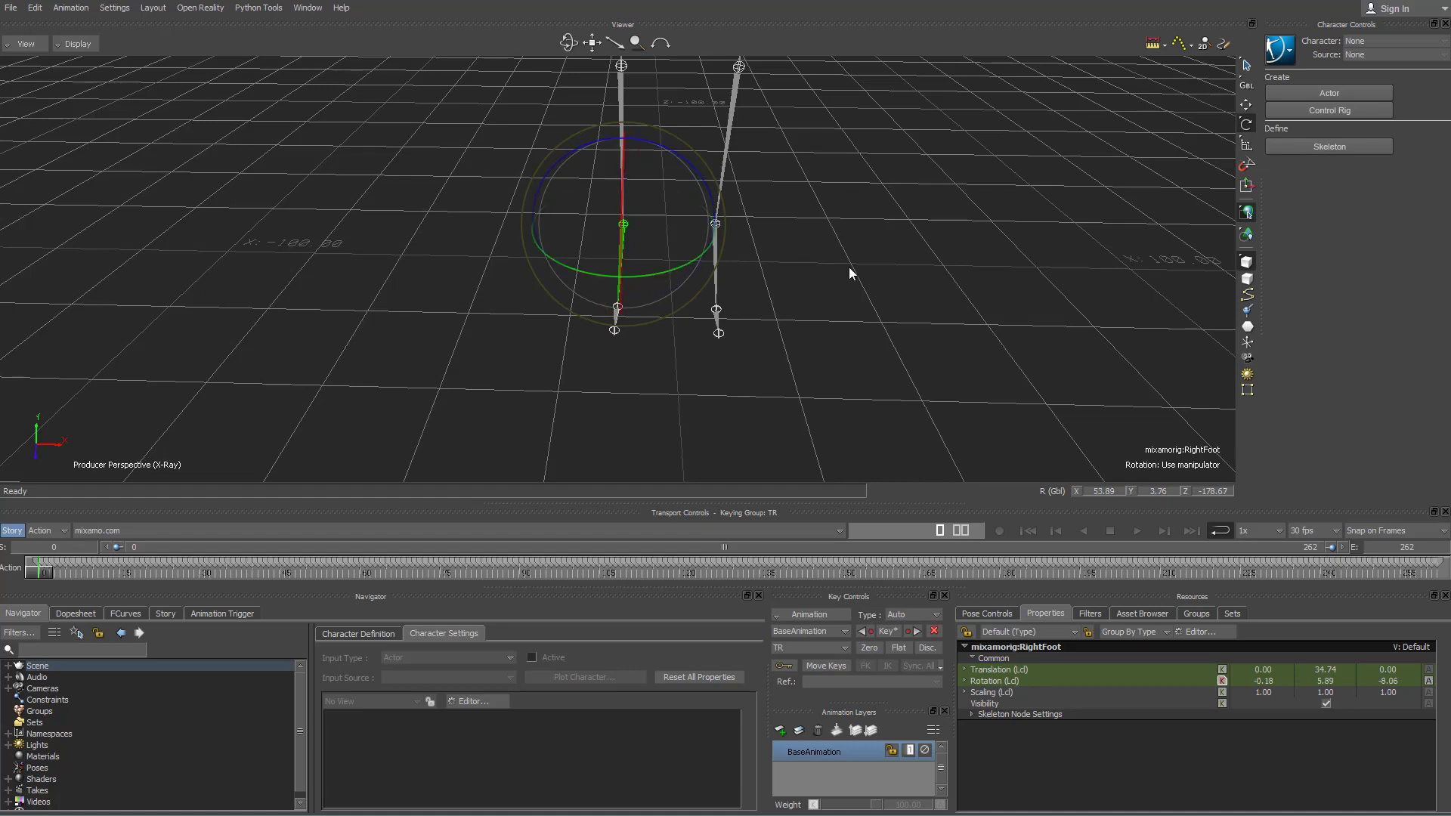
left_click_drag(849, 266, 433, 198, "ctrl+shift")
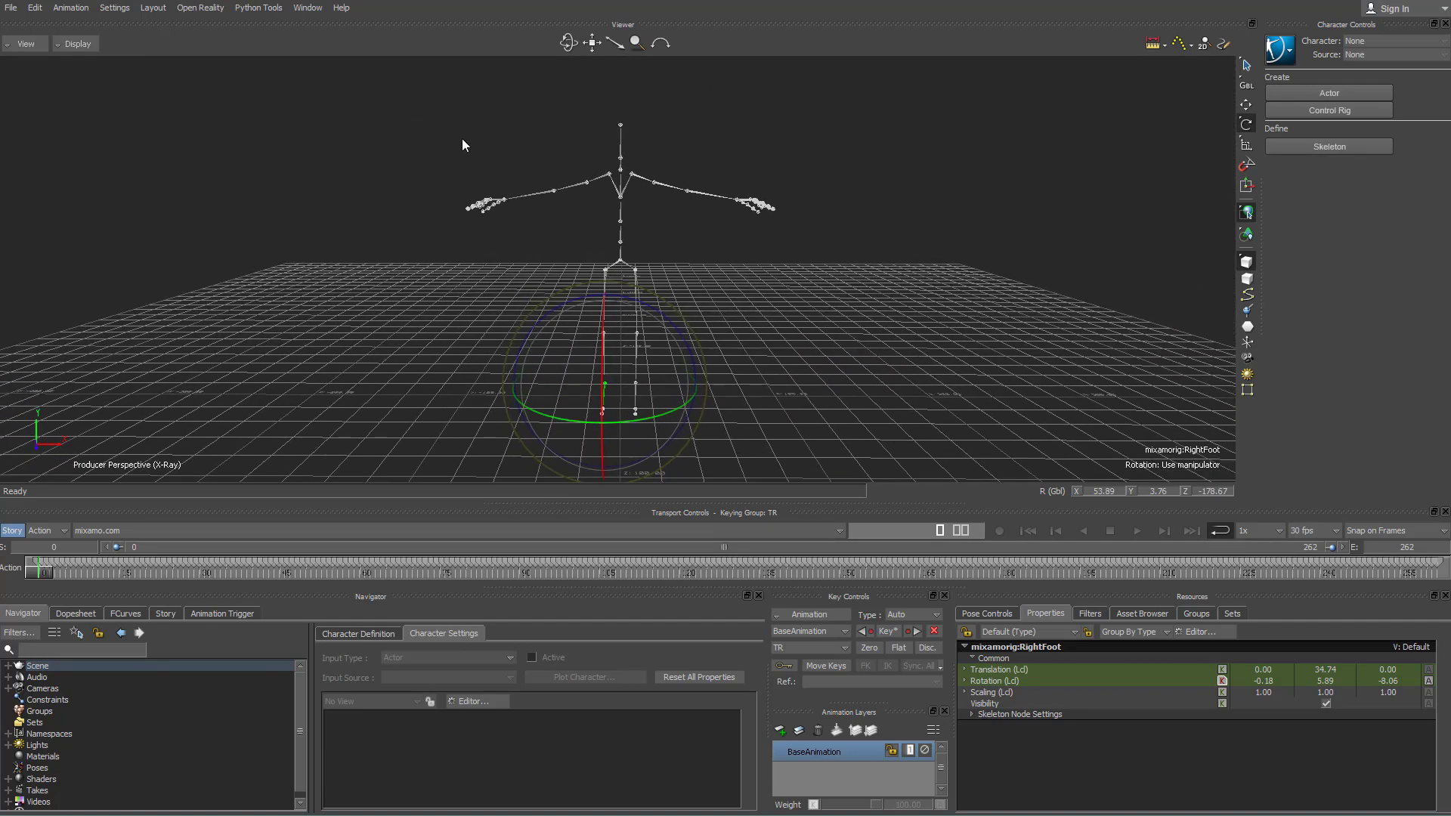
- Select all skeleton bones and keyframe the T-pose at the start of the timeline
left_click(892, 379)
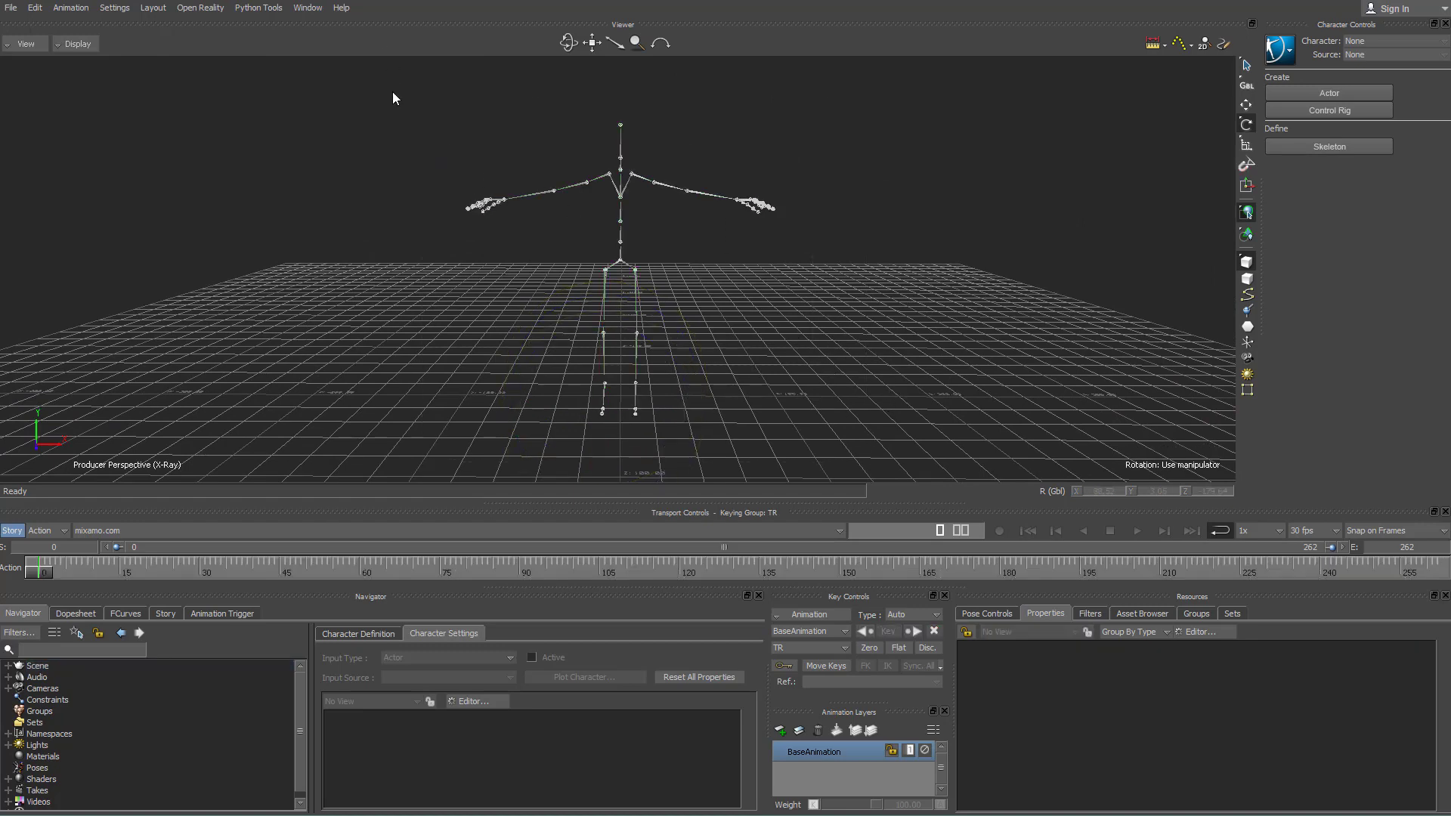
left_click_drag(827, 429, 836, 423)
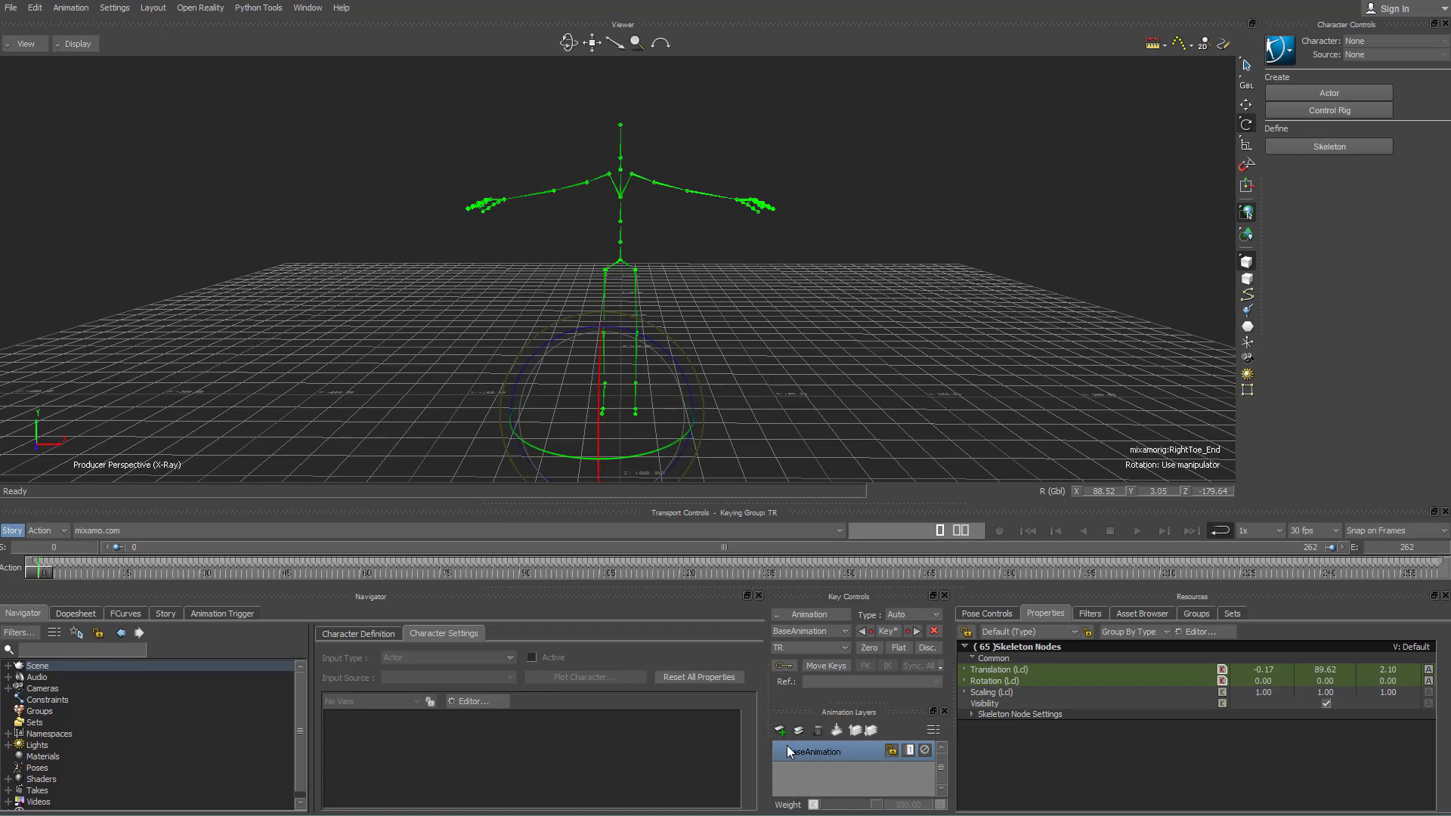
left_click(895, 633)
left_click_drag(821, 286, 983, 285, "ctrl+shift")
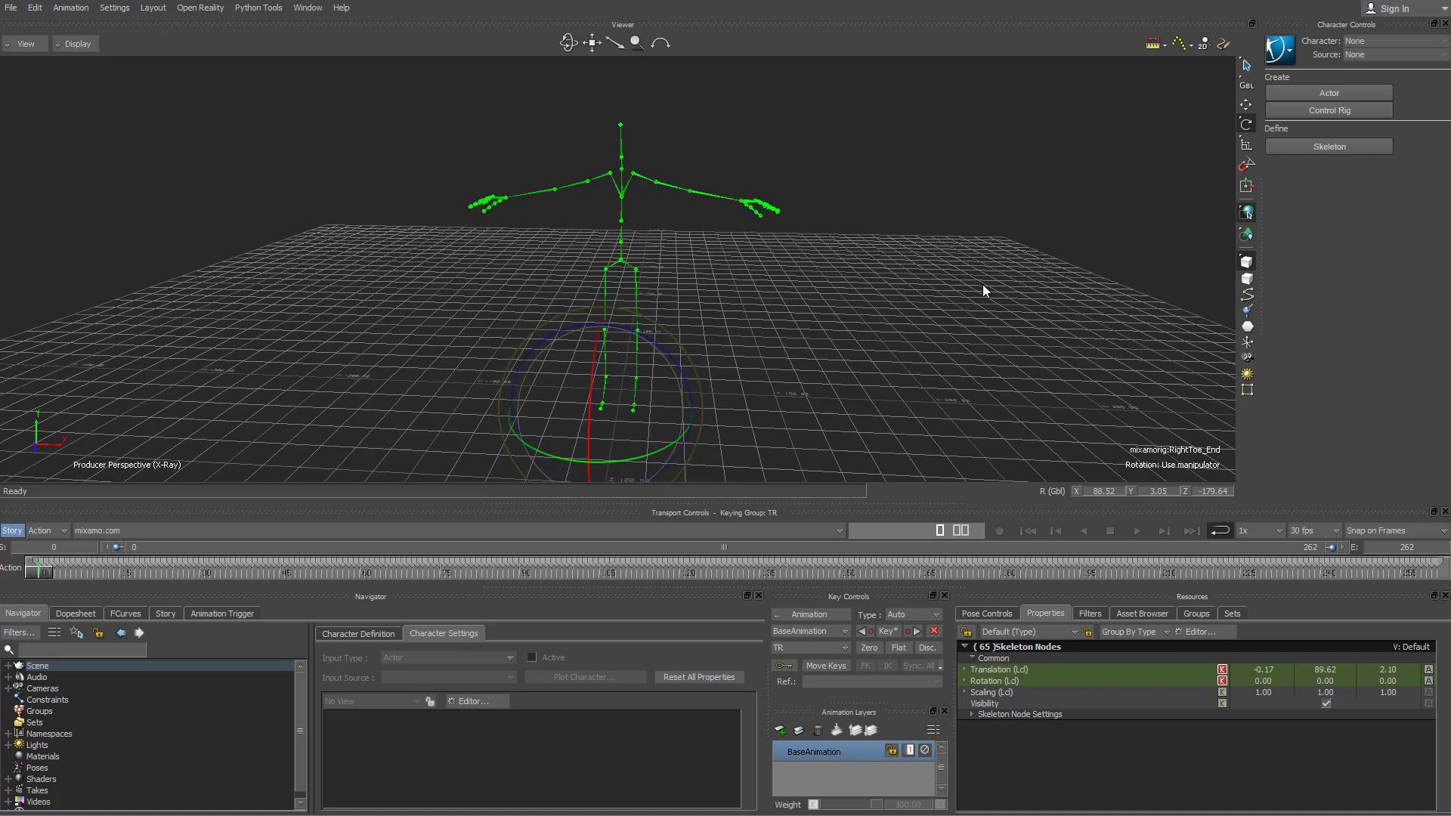
- Start creating a control rig, choose to define its skeleton, and clear the bone selection
left_click(1343, 148)
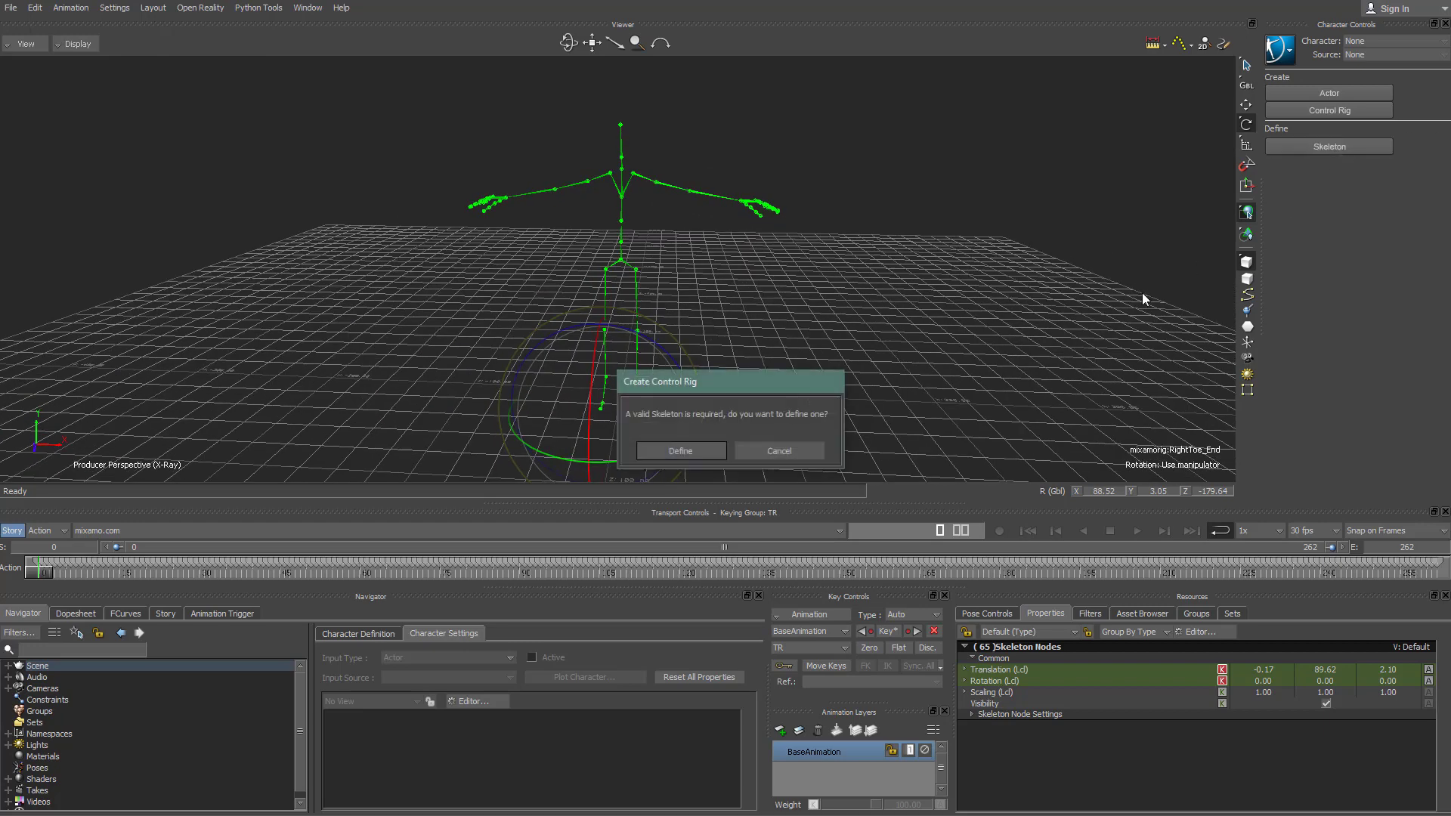
left_click(691, 450)
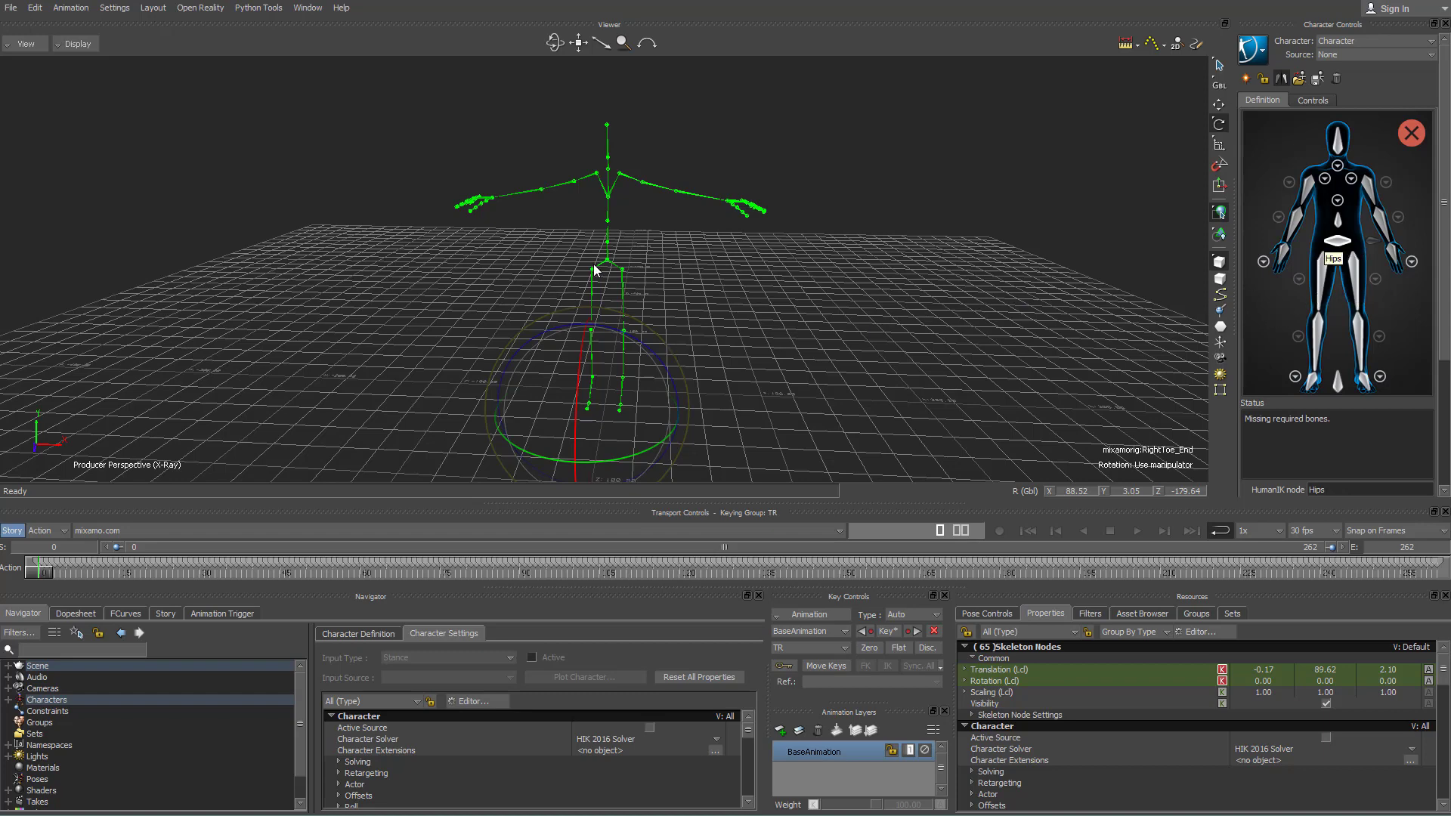
left_click_drag(652, 270, 748, 306, "ctrl")
left_click(615, 333)
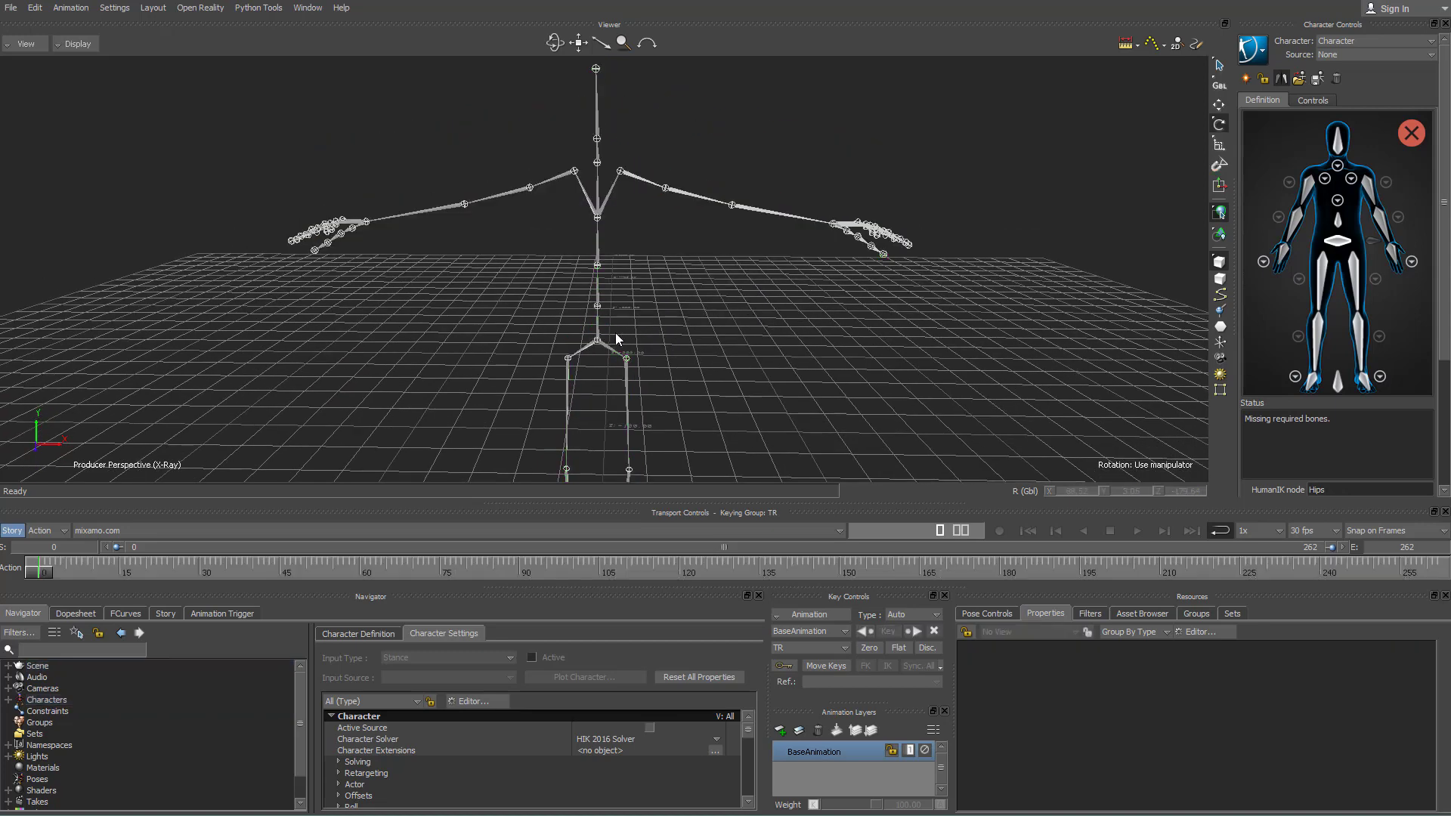
- With the hips bone selected, load the HIK skeleton definition, matching all bones with the prefix mixamorig:
left_click(1346, 246)
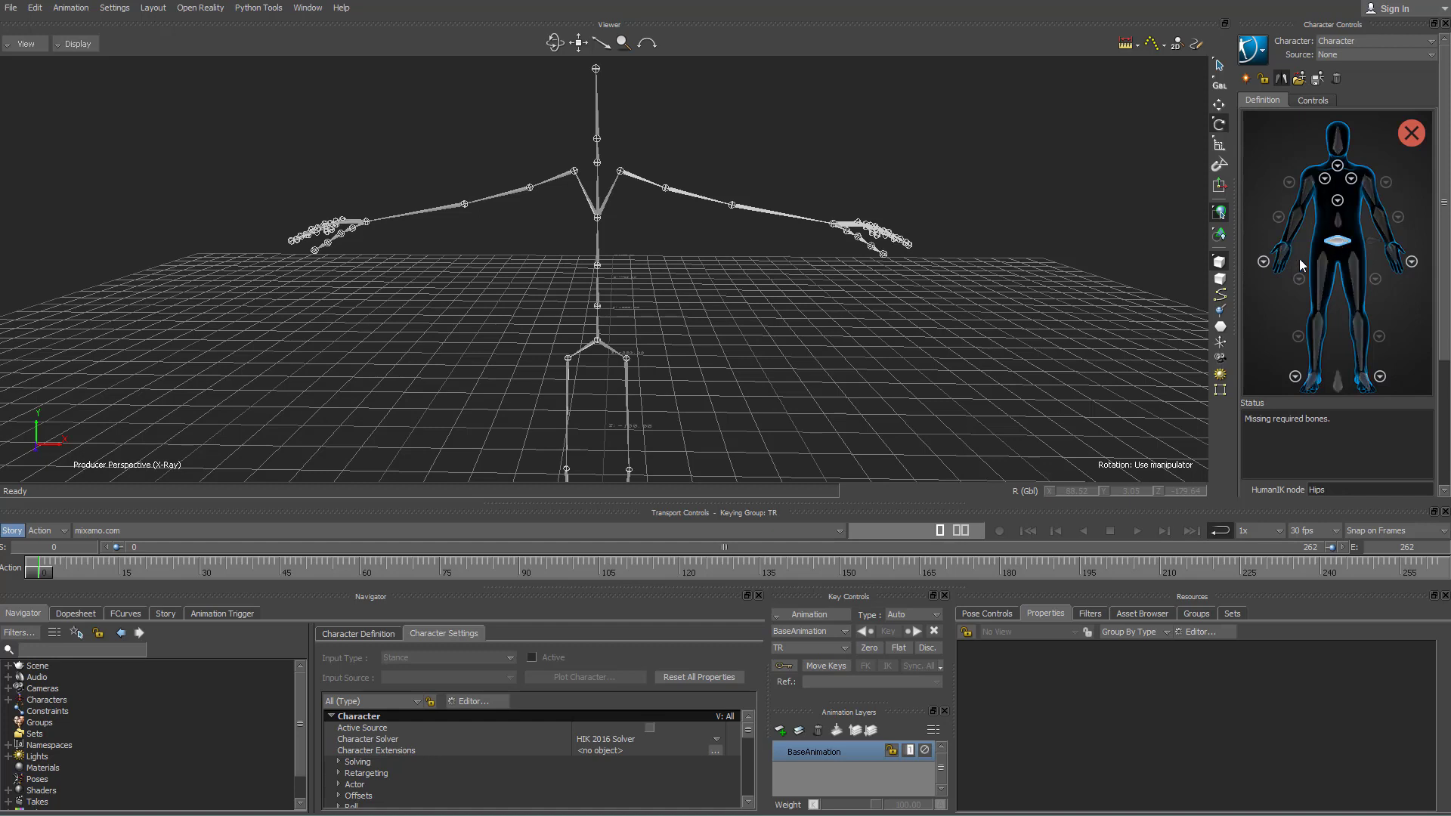
left_click(596, 340)
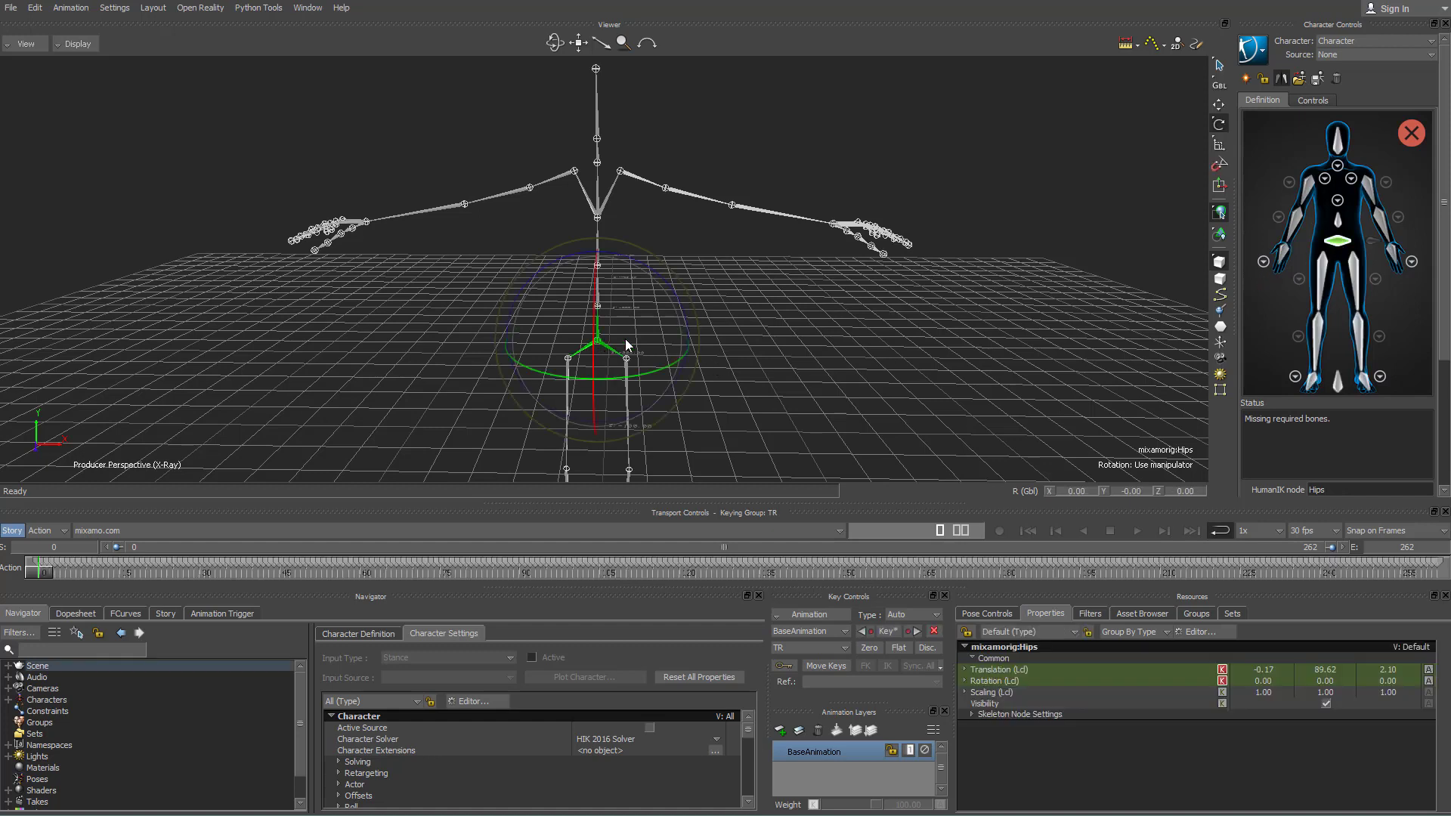
left_click(1299, 80)
left_click_drag(1254, 242, 1191, 217)
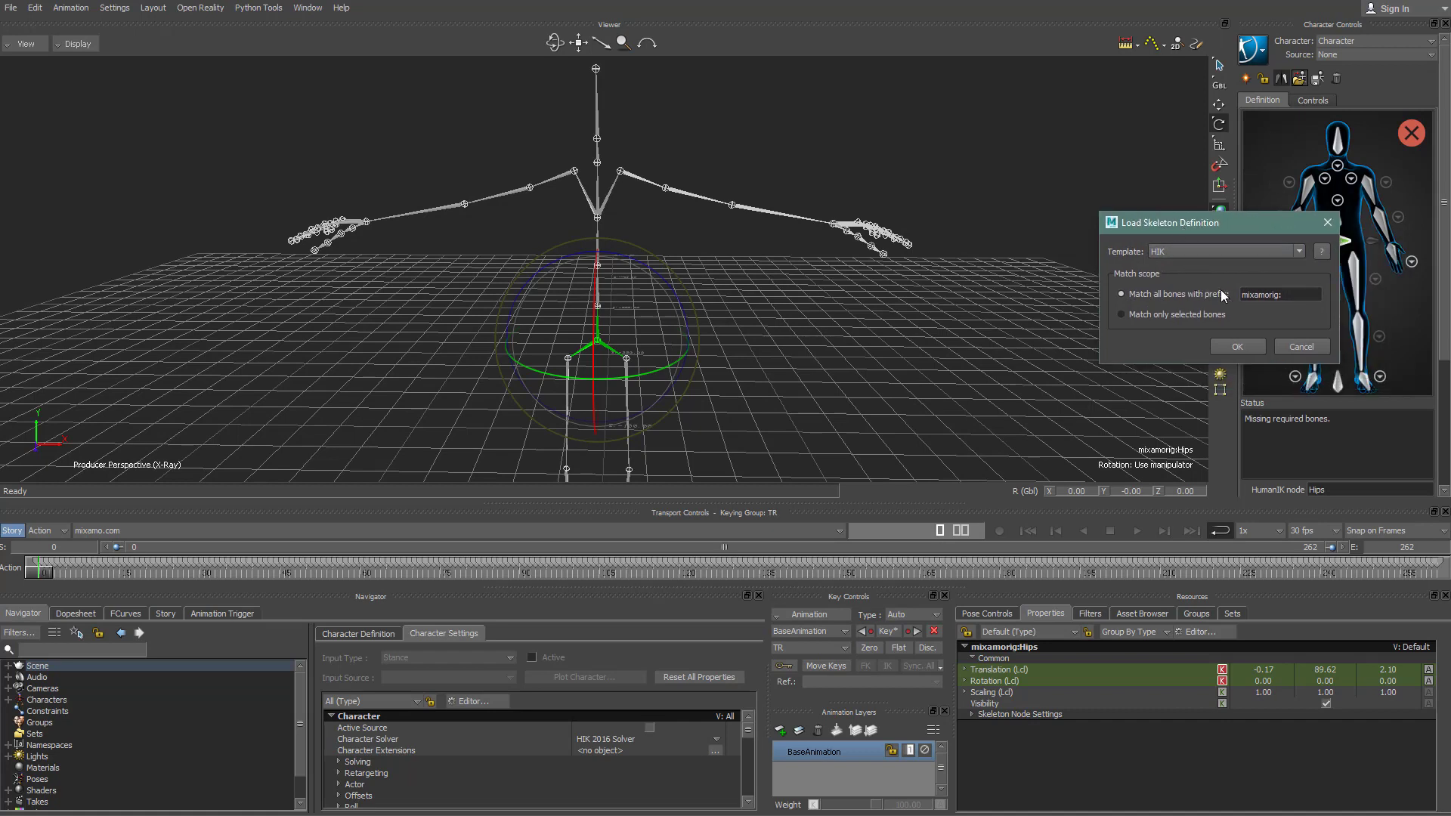
left_click(1237, 347)
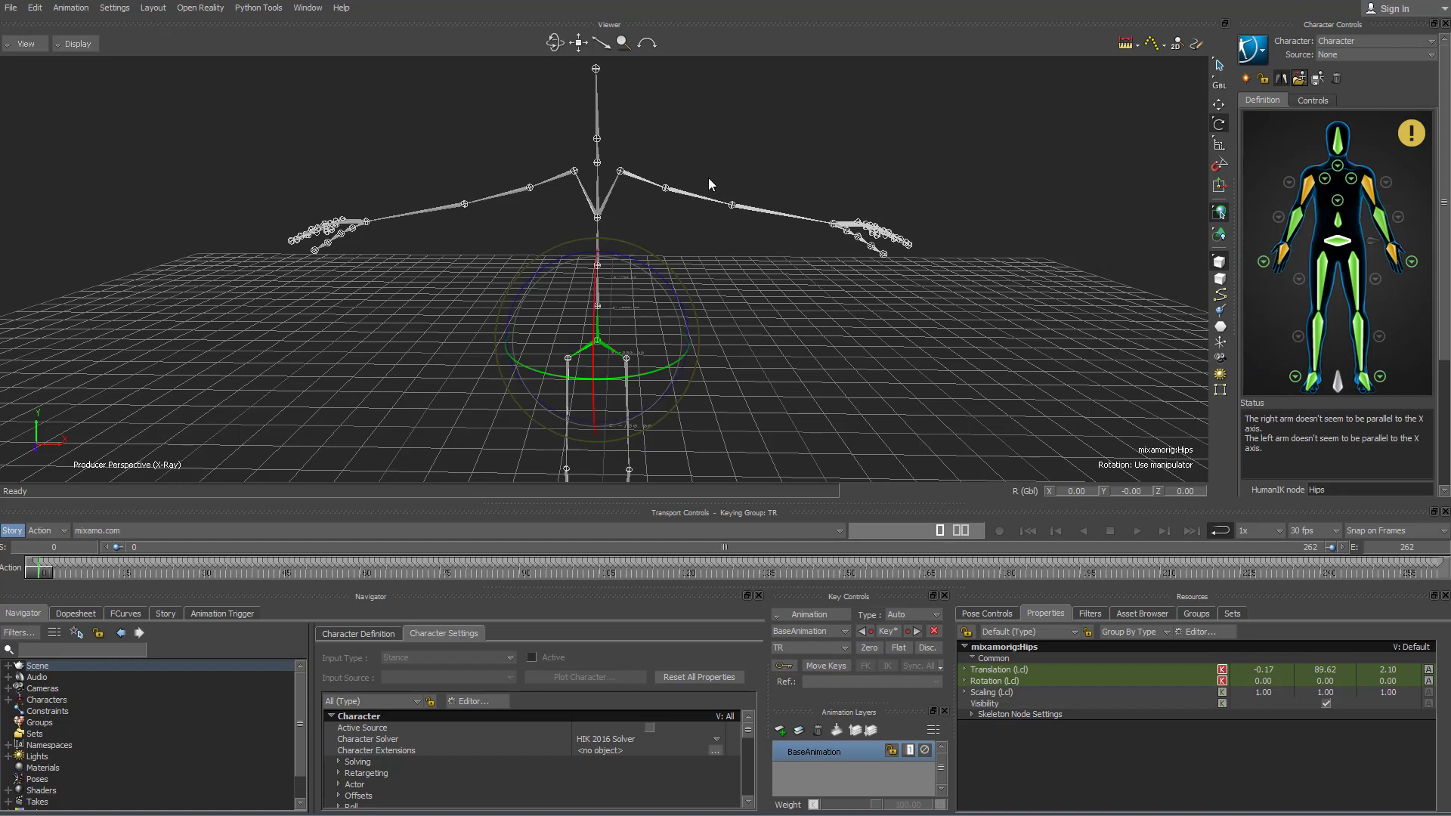
- Raise the left arm bone level with the X axis by setting its global Z rotation to -108
left_click(684, 195)
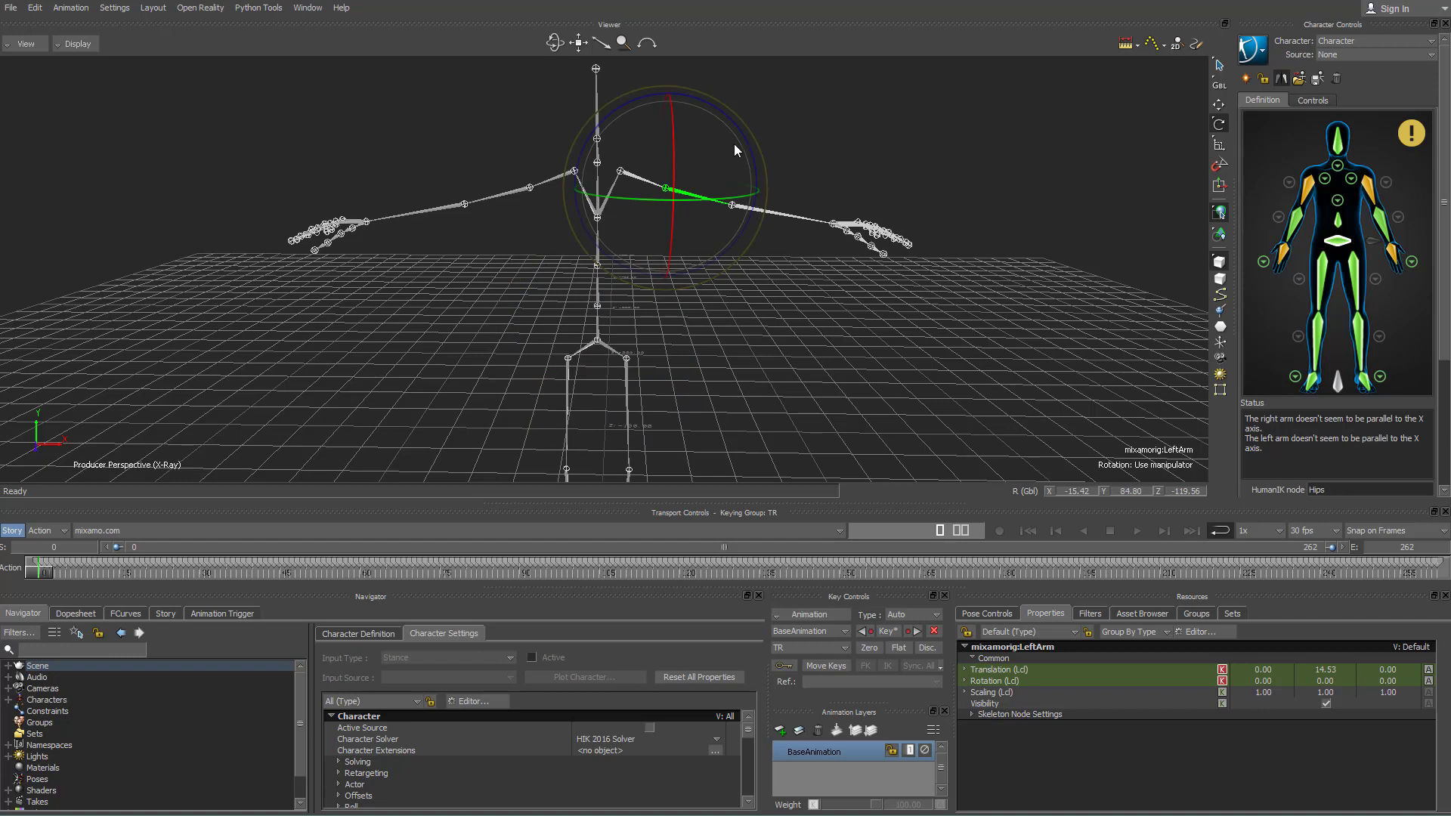
left_click_drag(740, 130, 723, 127)
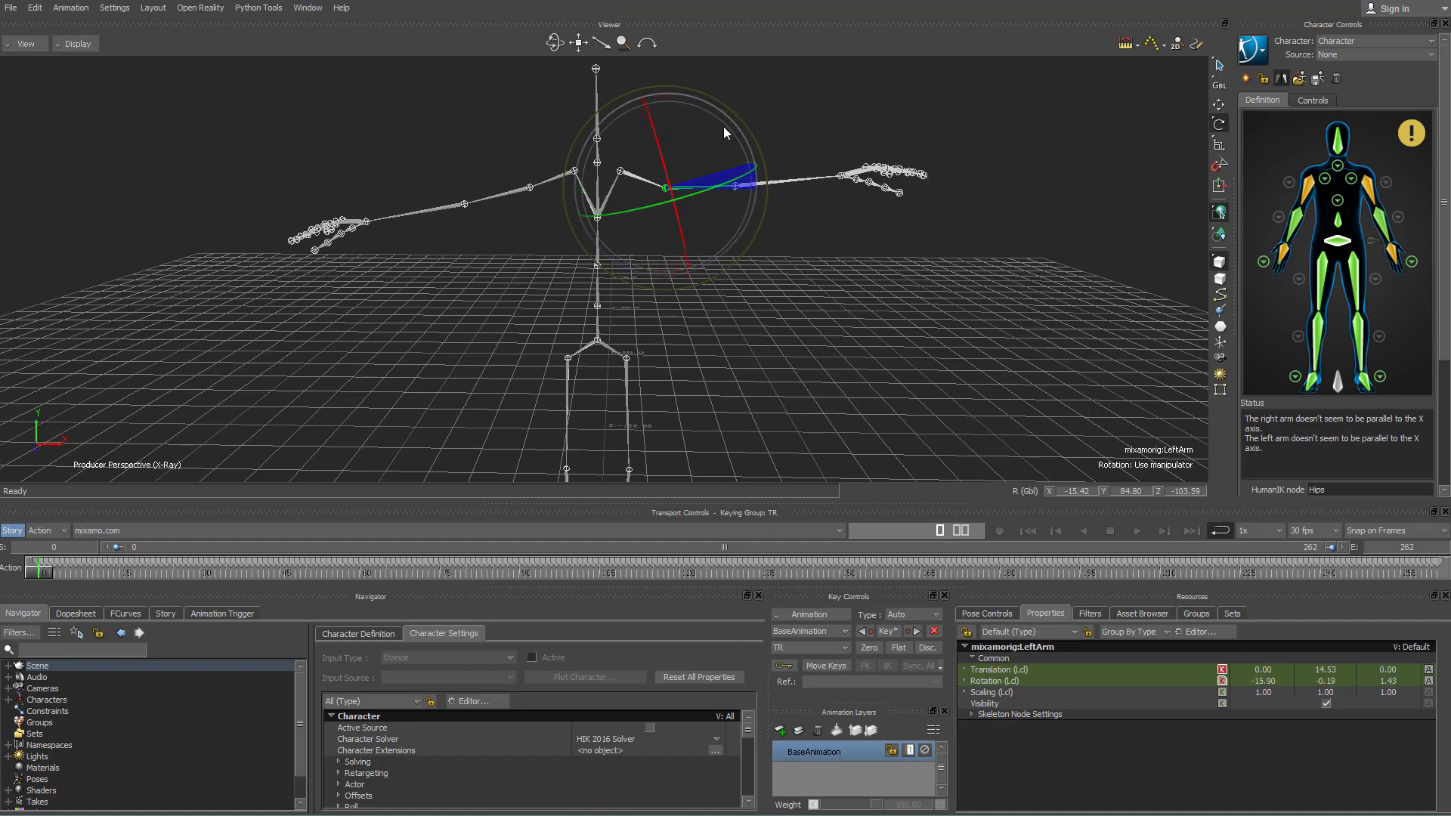
left_click_drag(723, 126, 723, 127)
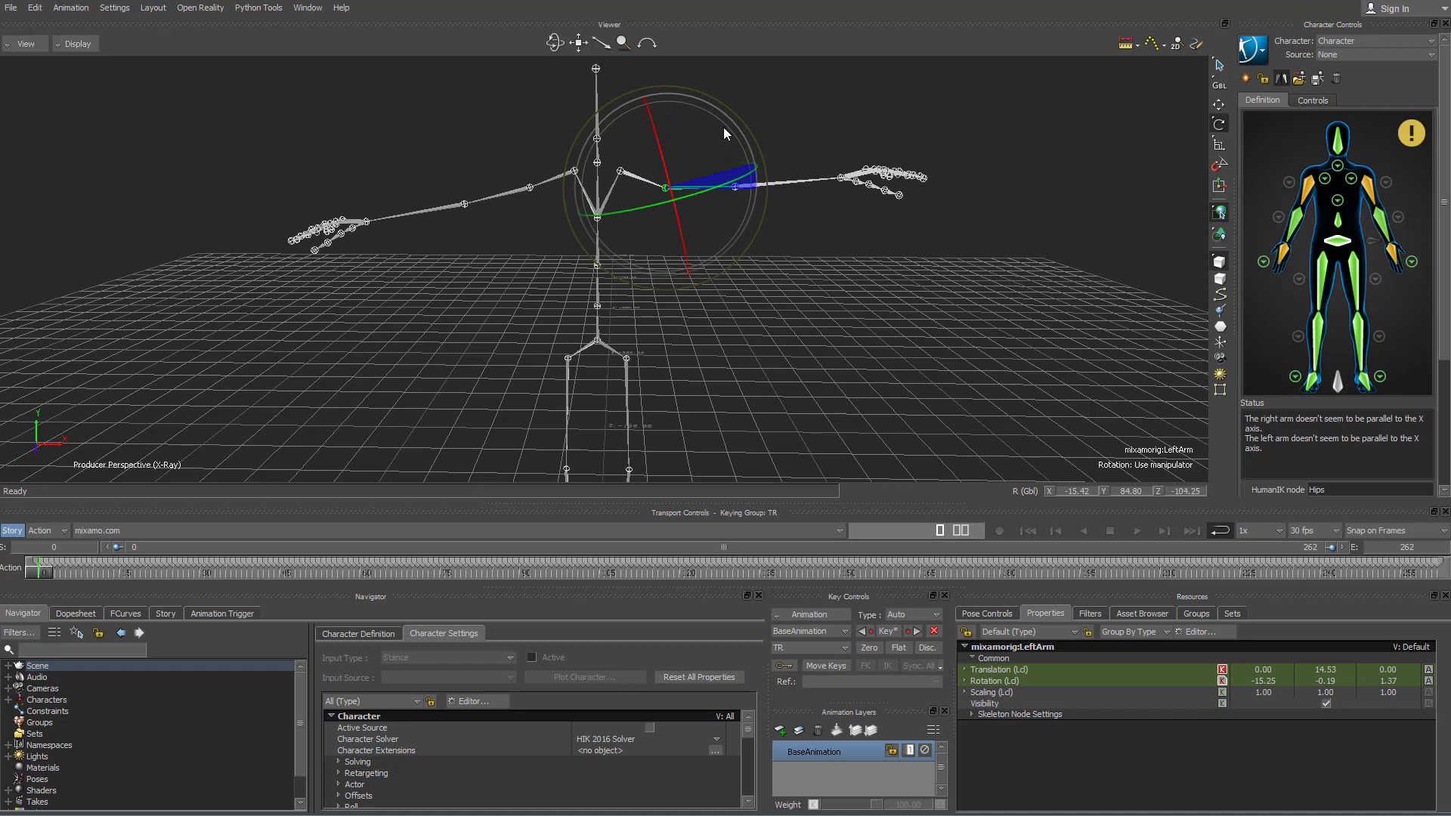
left_click_drag(724, 128, 725, 128)
left_click(1185, 491)
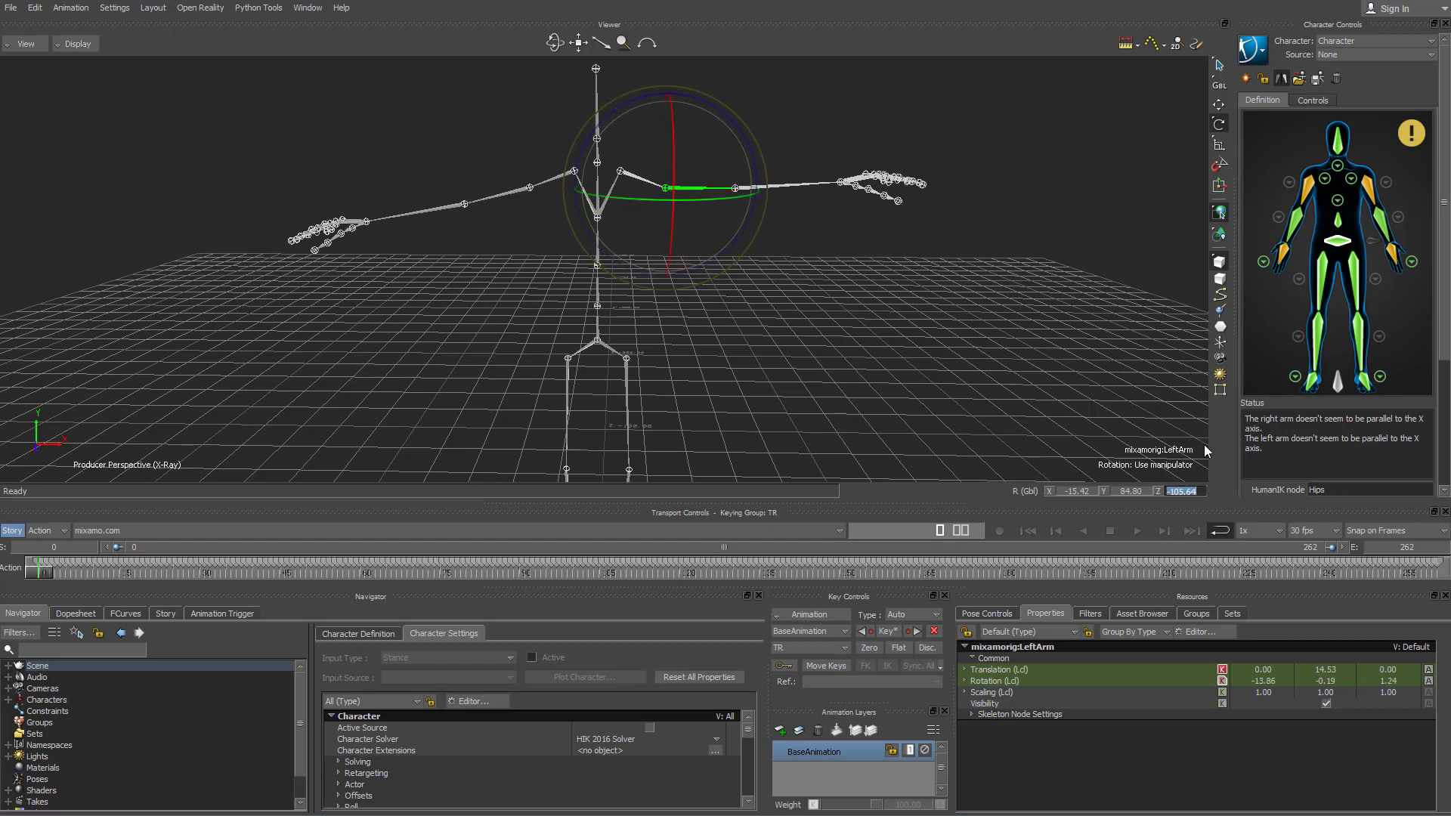
type("-108")
key("Return")
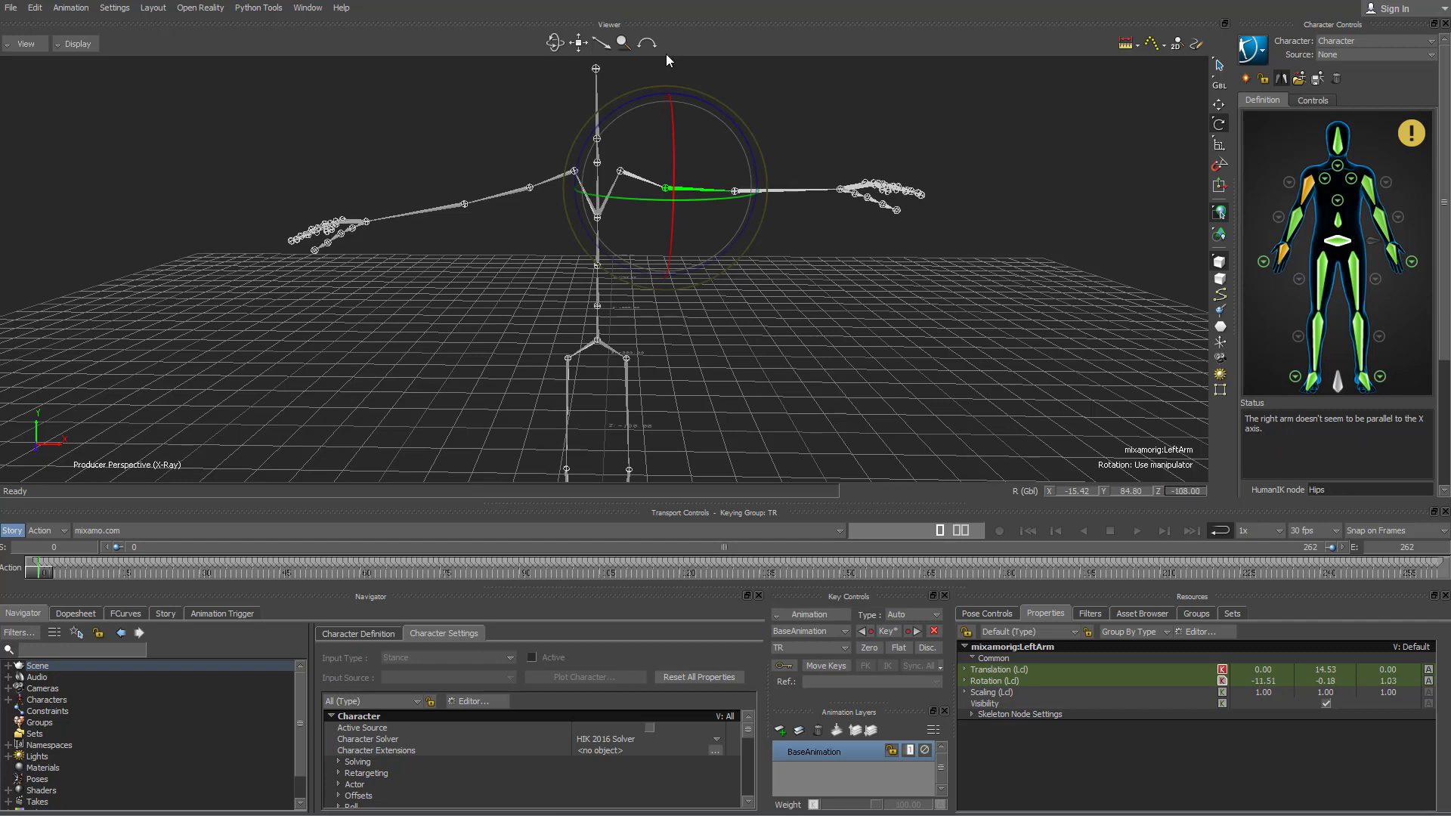
- Level the right arm bone with the X axis by setting its global Z rotation to 112
left_click(503, 188)
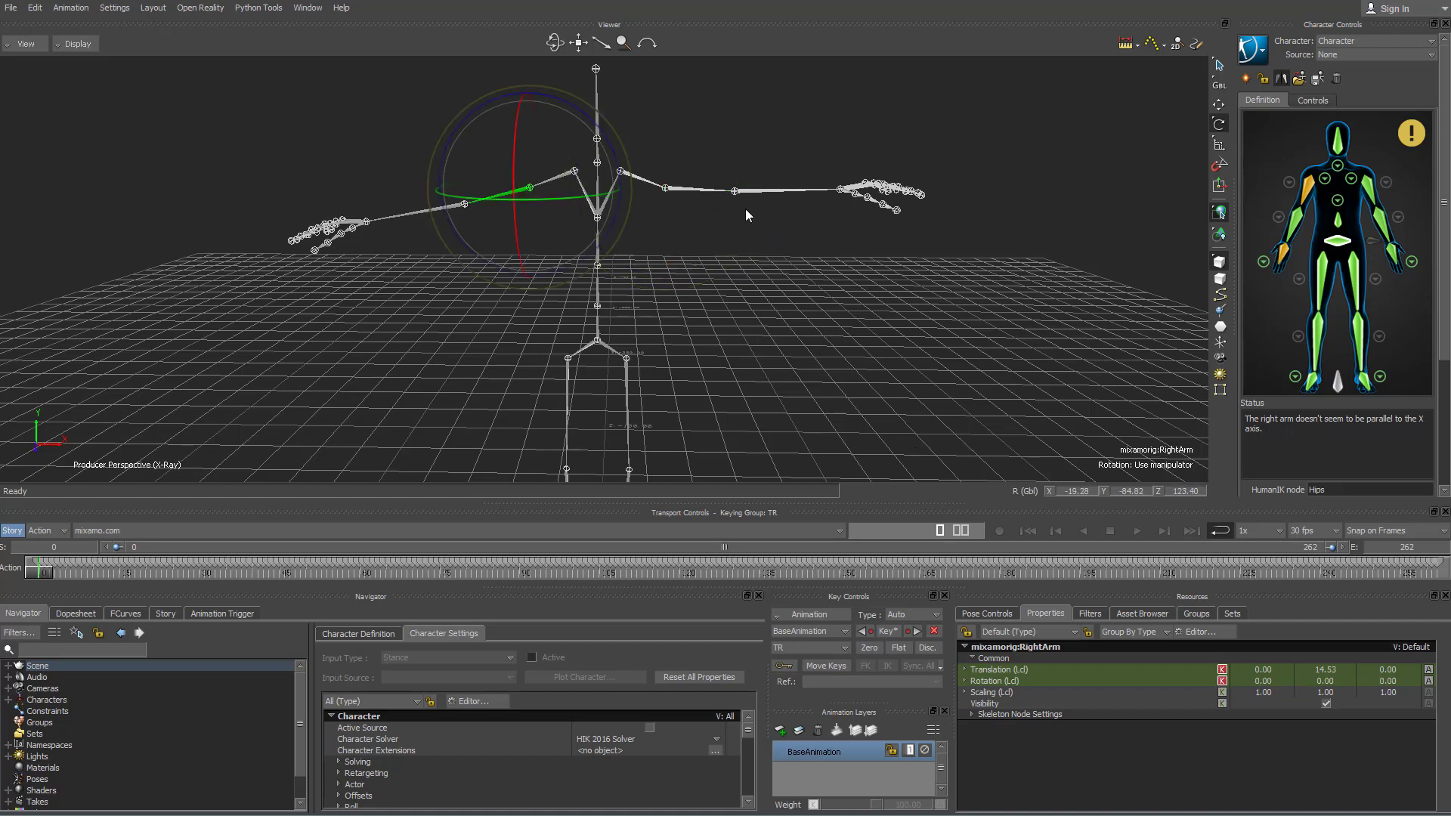
left_click(1194, 490)
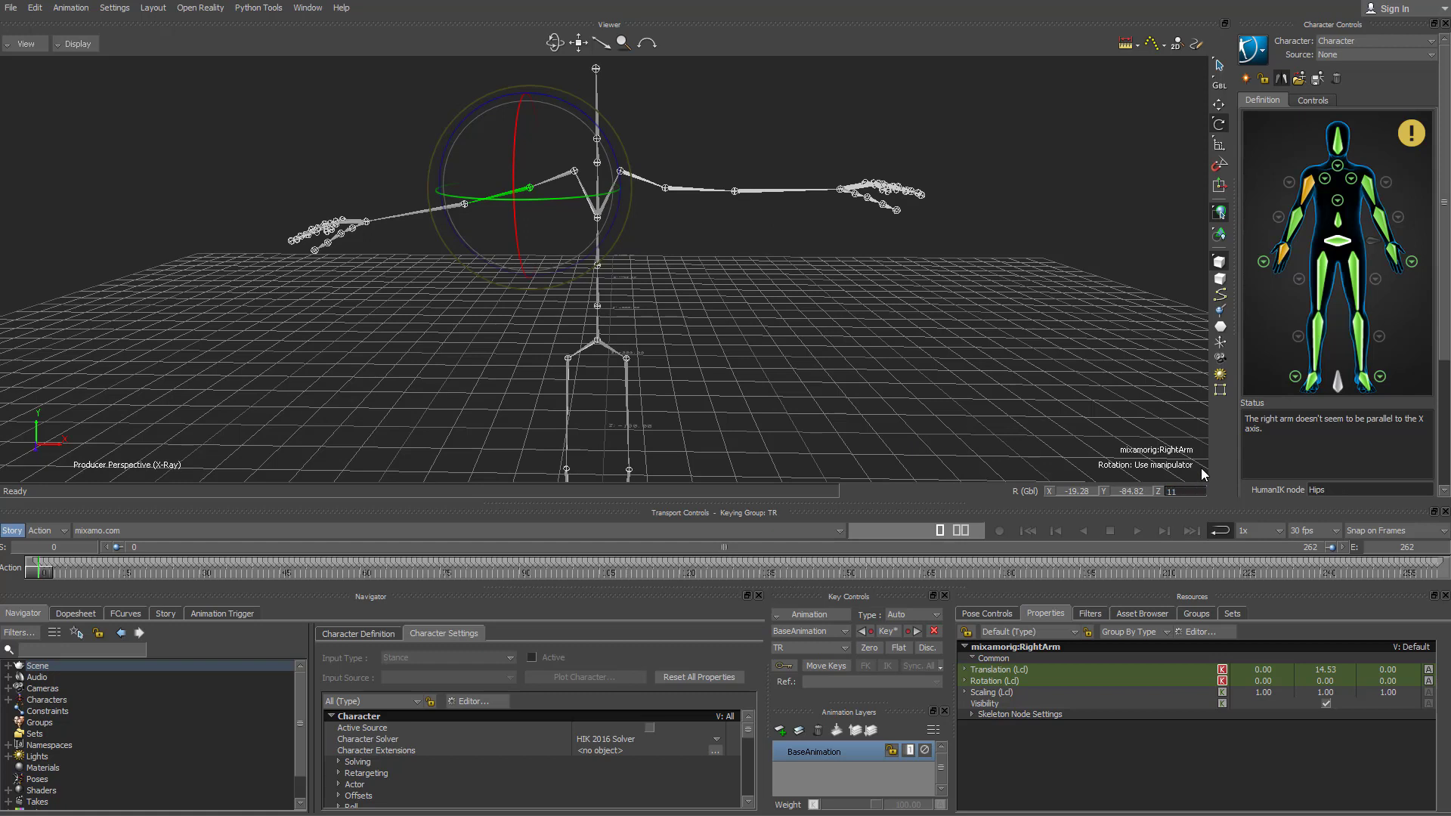
type("112")
key("Return")
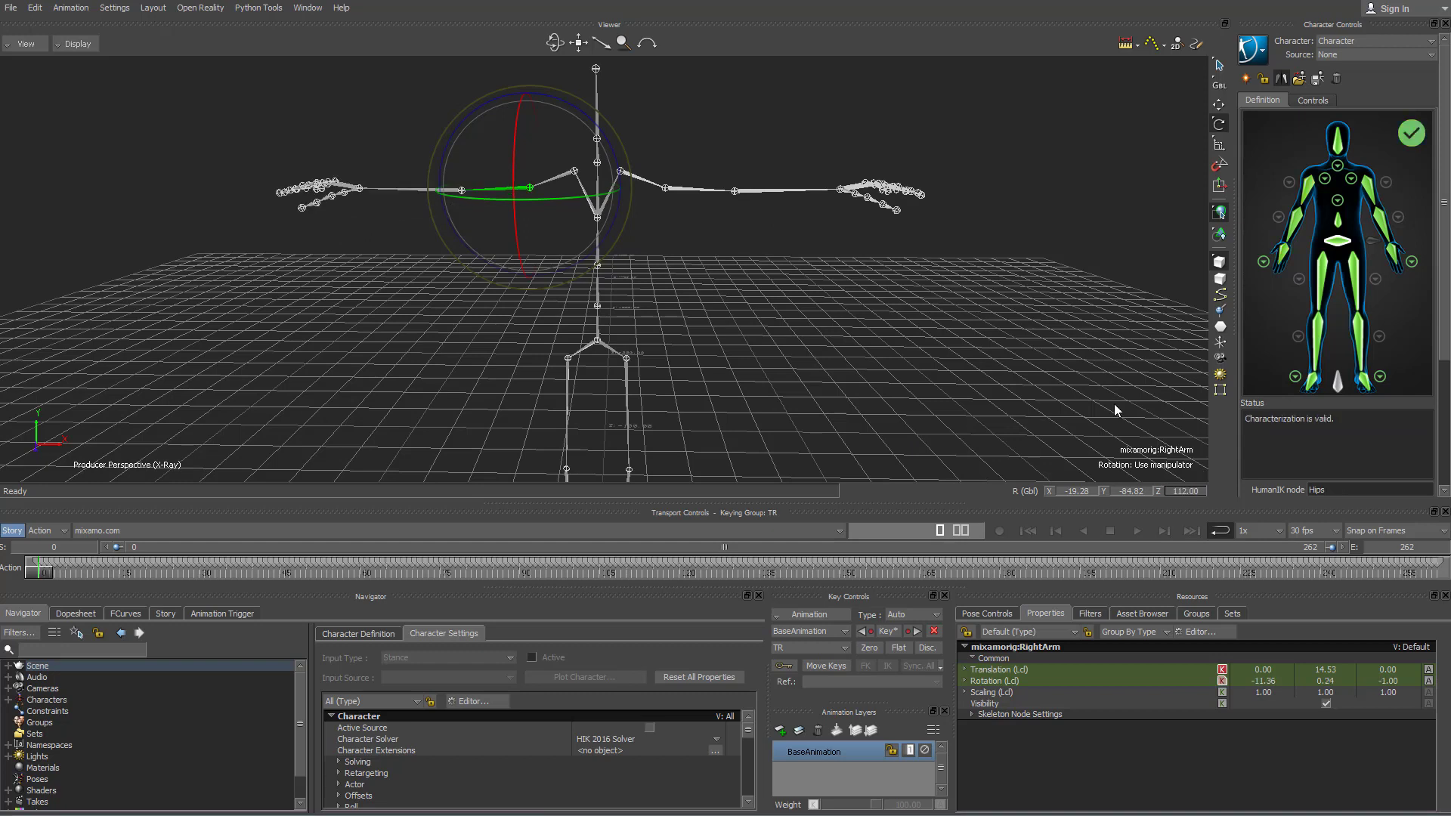
- Lock the character's skeleton definition as a biped
left_click_drag(890, 325, 831, 316, "ctrl+shift")
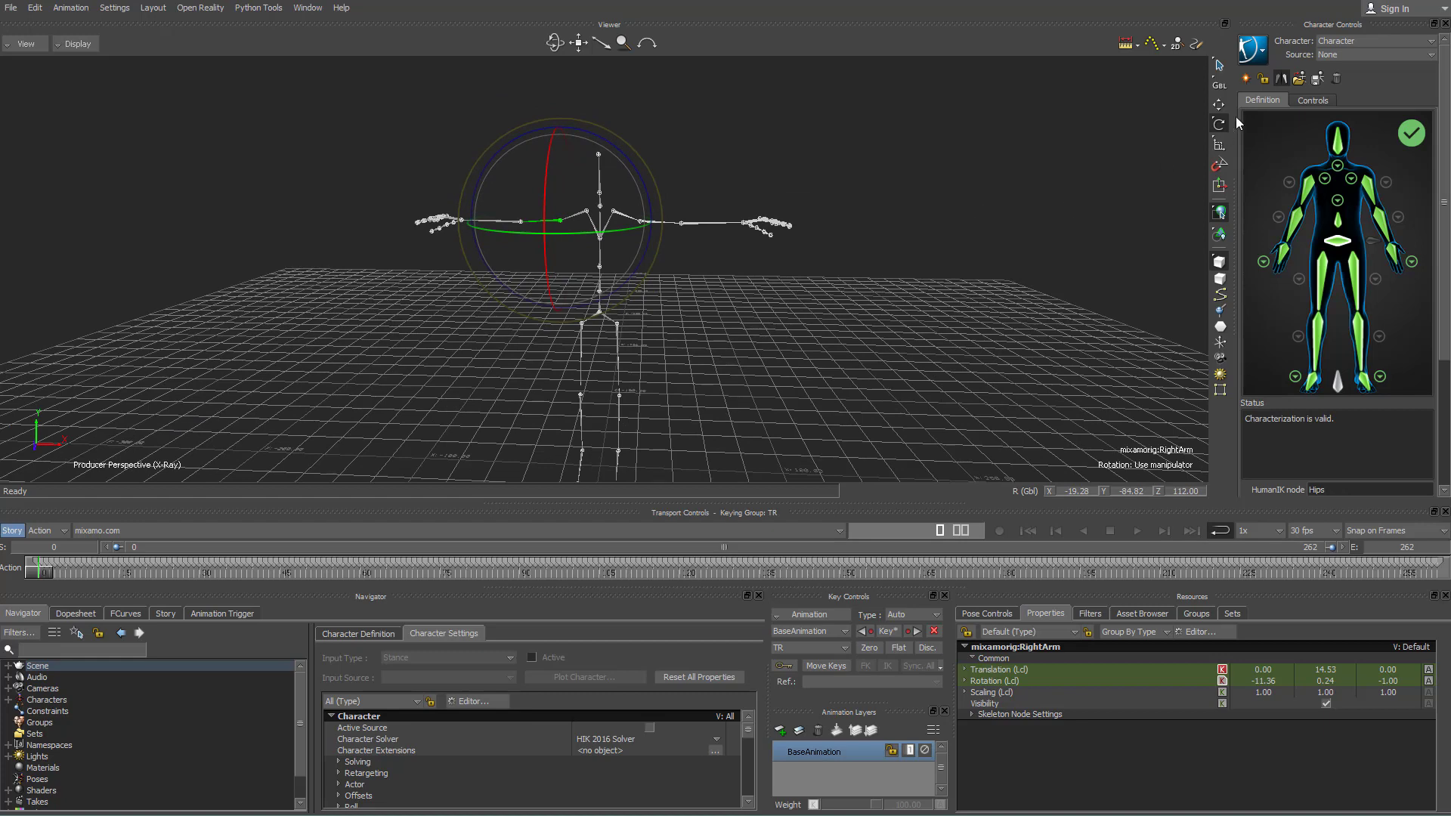
left_click(1261, 79)
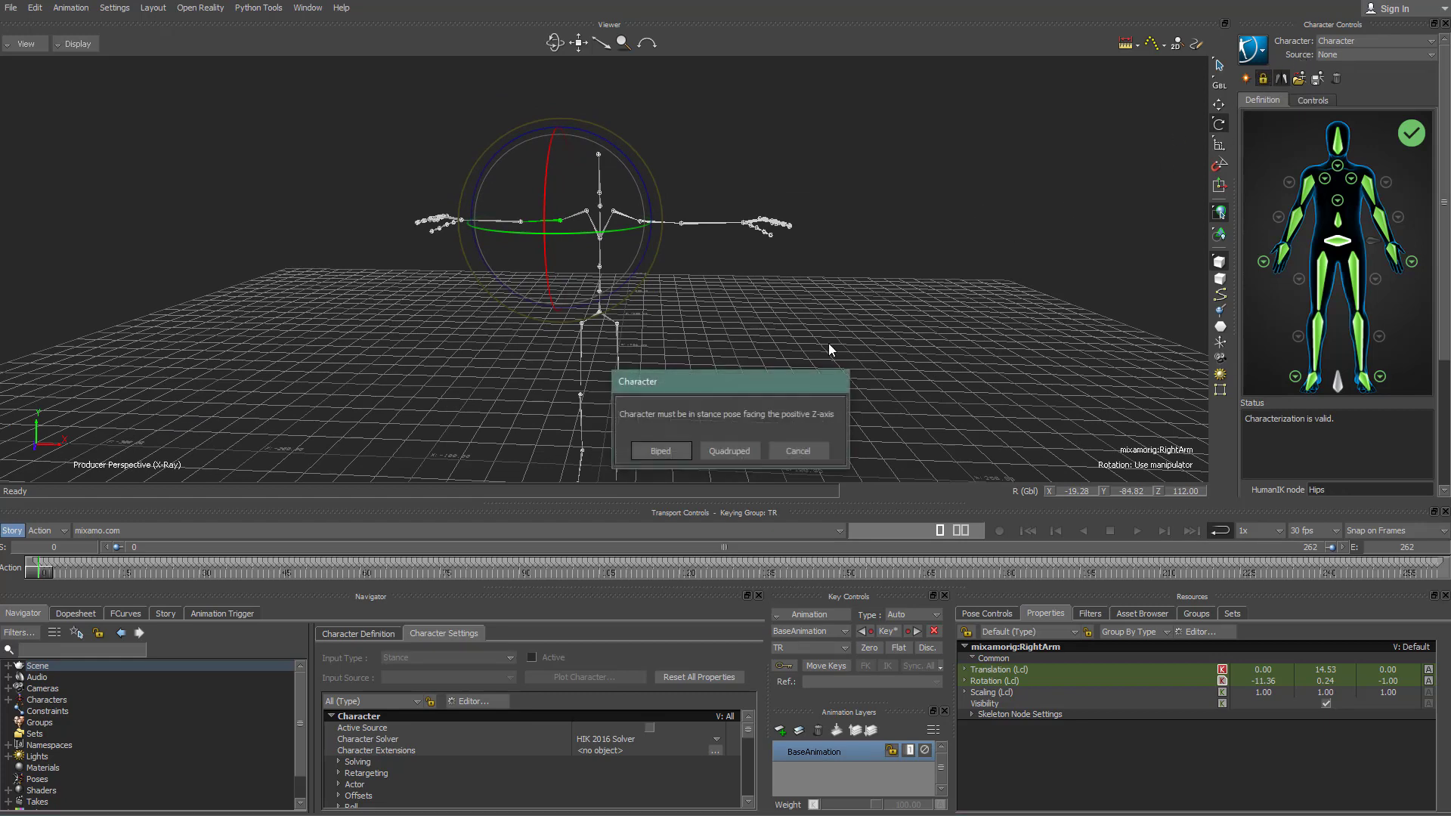
left_click(660, 451)
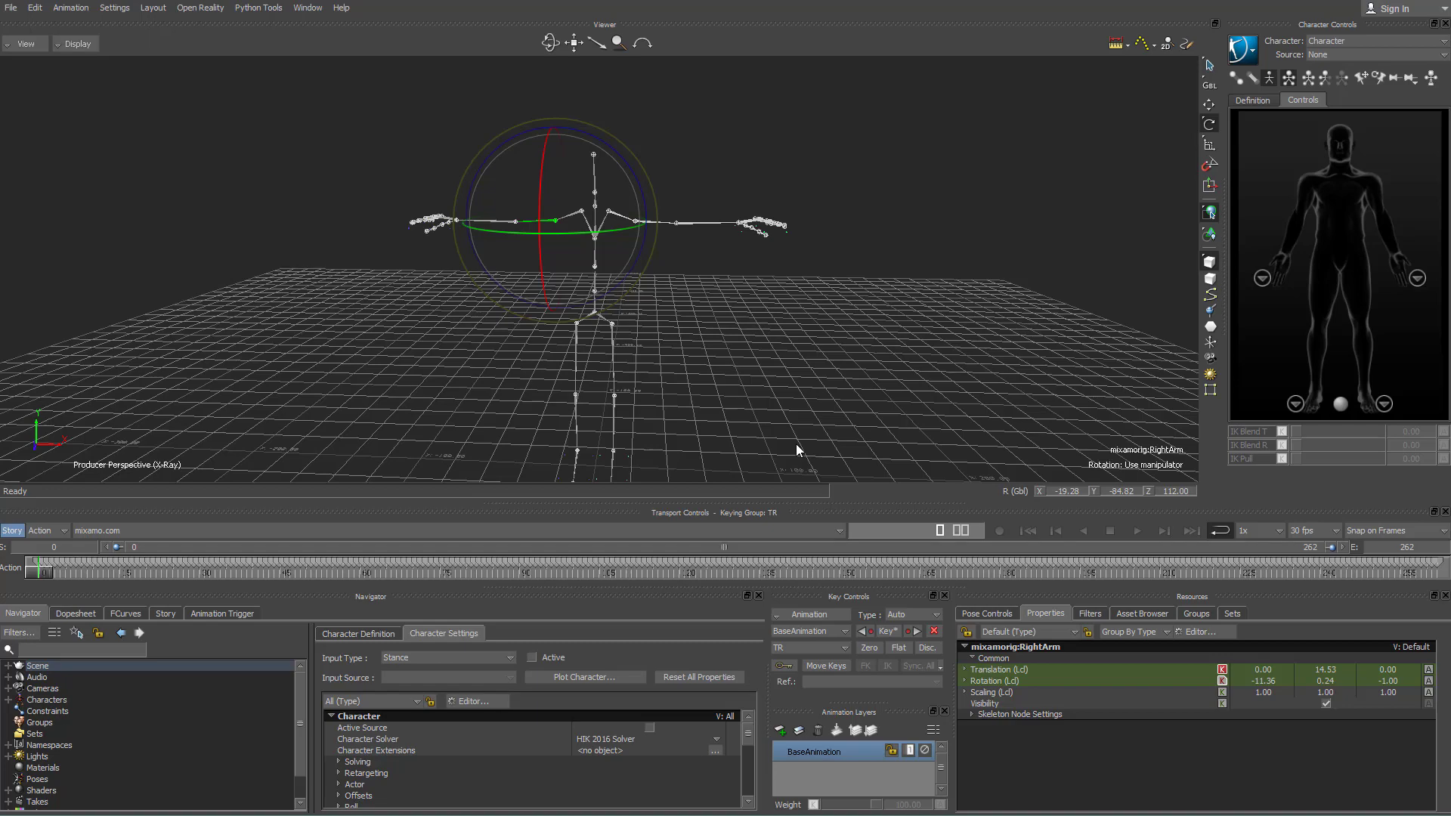
- Rename the character definition to victory
mouse_move(866, 396)
left_mouse_down("ctrl+shift")
mouse_move(694, 406)
mouse_move(746, 388)
mouse_move(851, 400)
left_mouse_up("ctrl+shift")
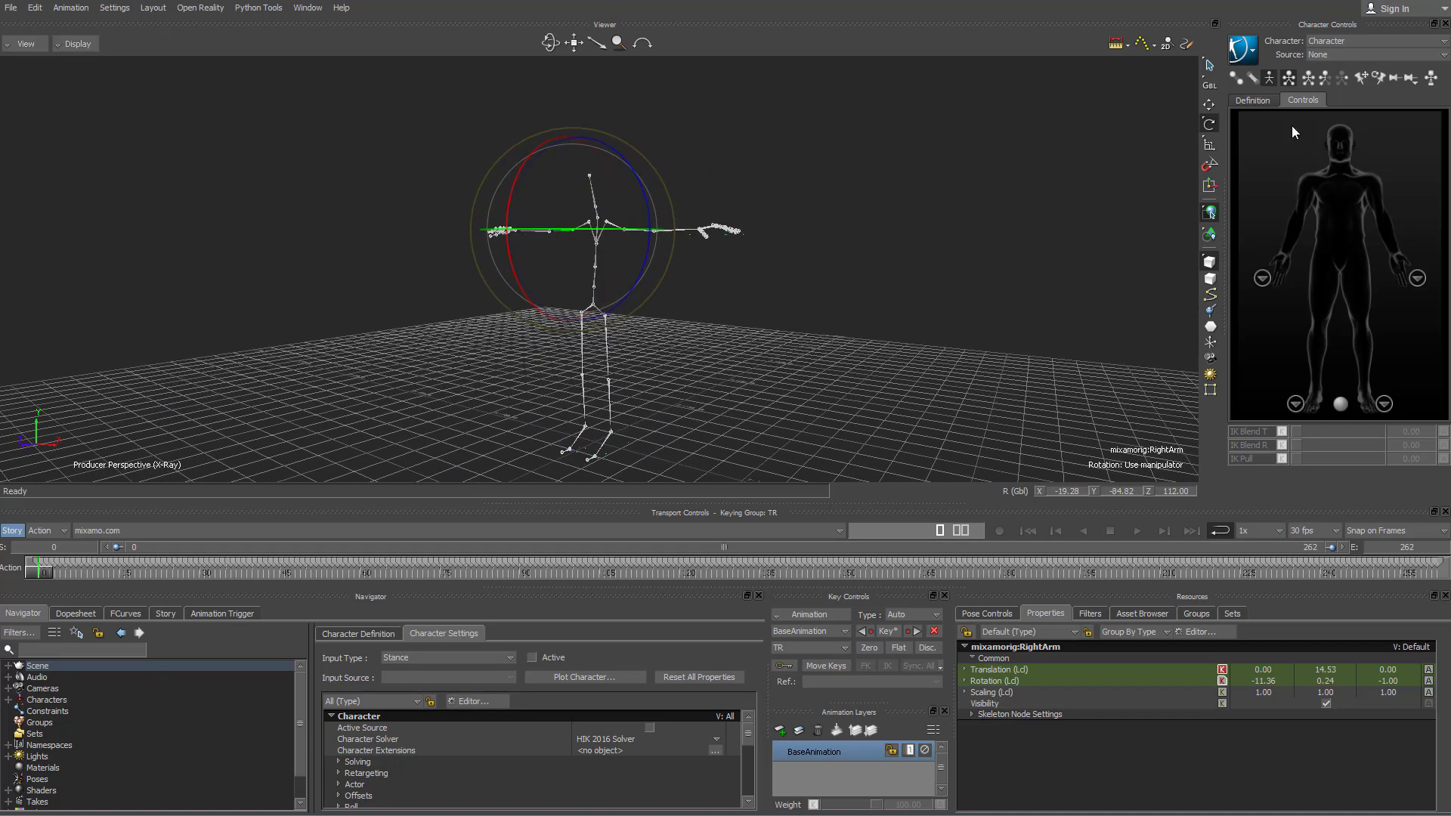
left_click(1259, 103)
left_click(1253, 50)
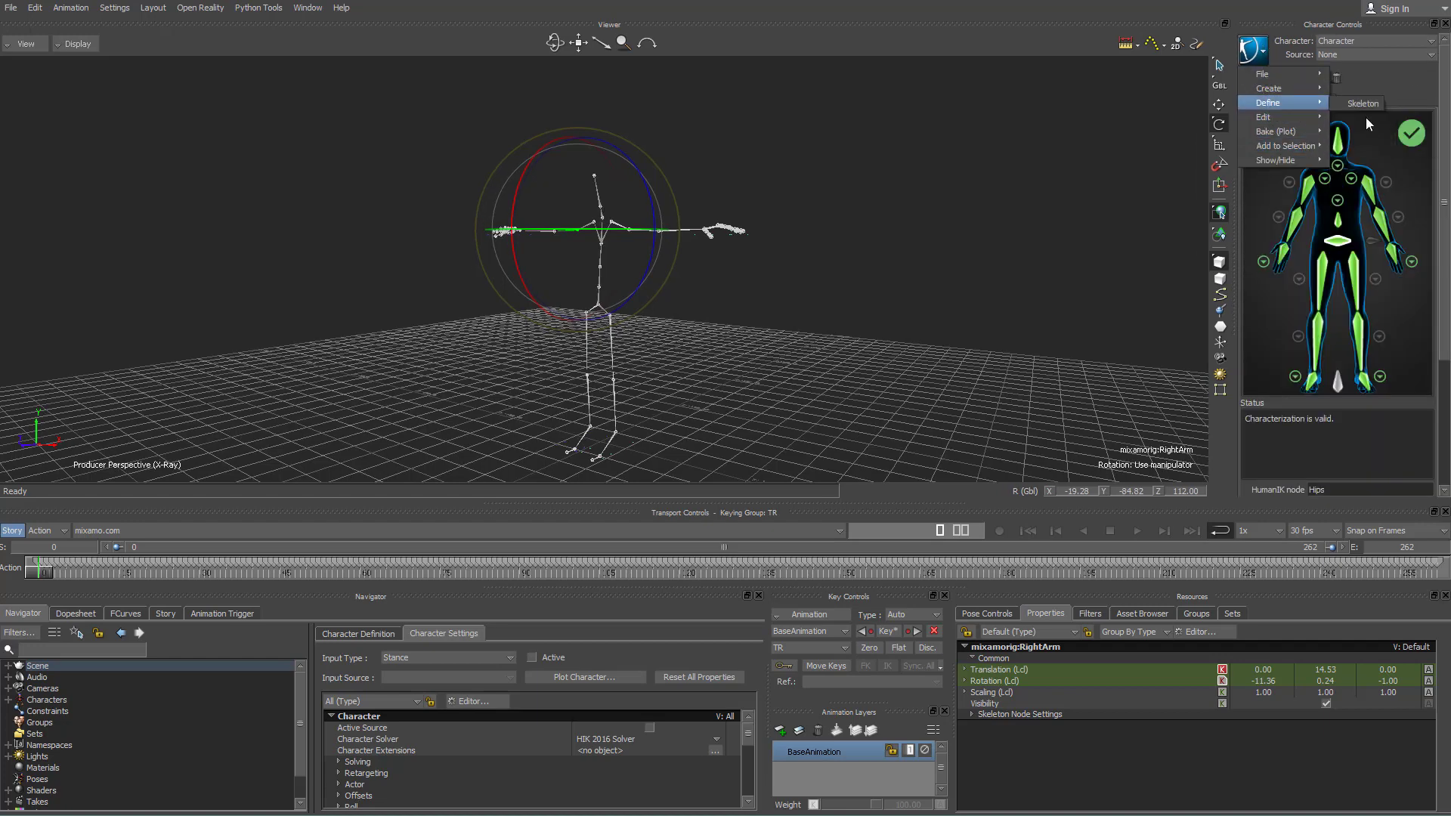
mouse_move(1307, 116)
mouse_move(1348, 131)
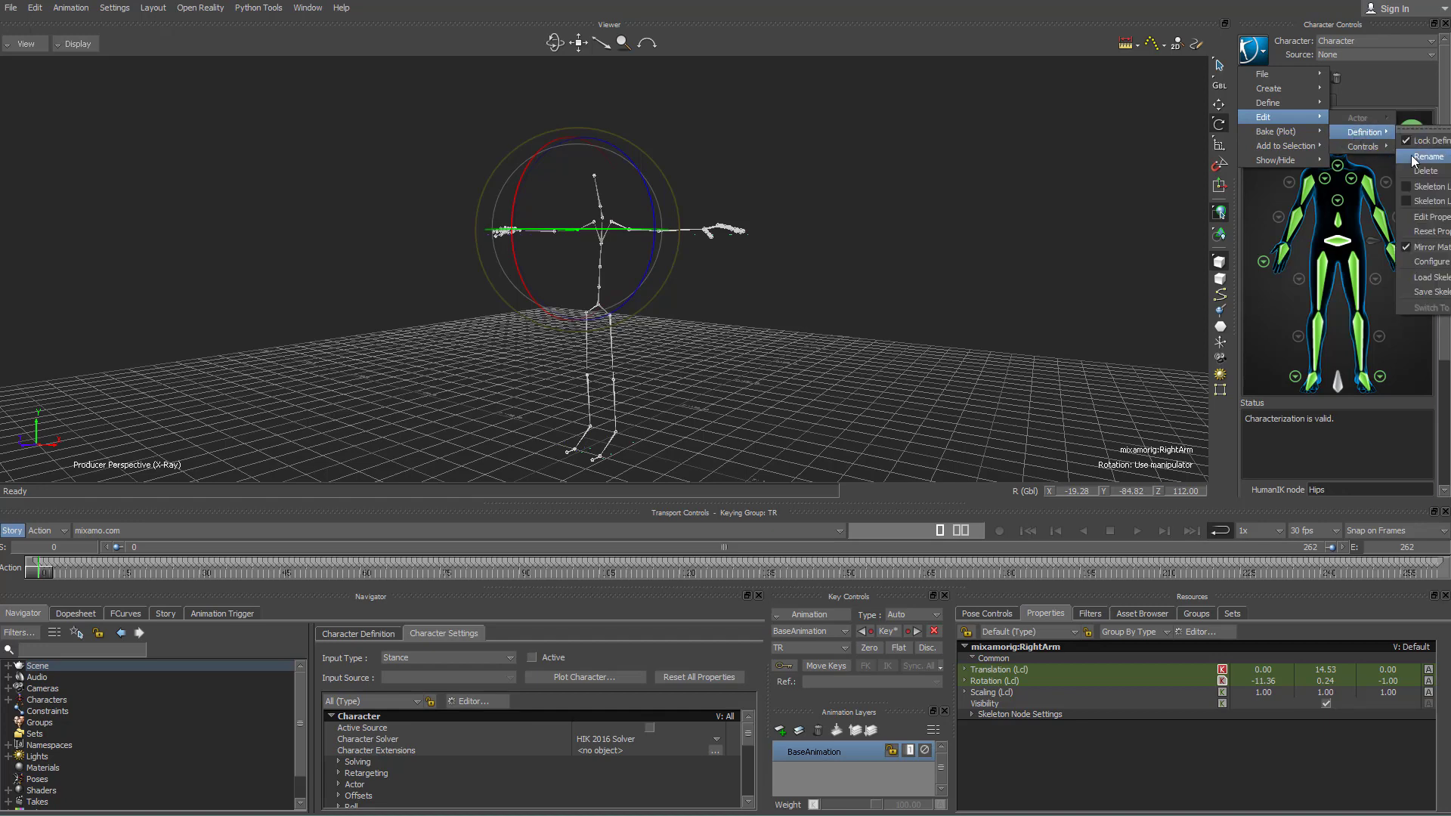
left_click(1425, 157)
key("BackSpace")
key("BackSpace")
key("BackSpace")
key("BackSpace")
key("BackSpace")
key("BackSpace")
key("BackSpace")
key("BackSpace")
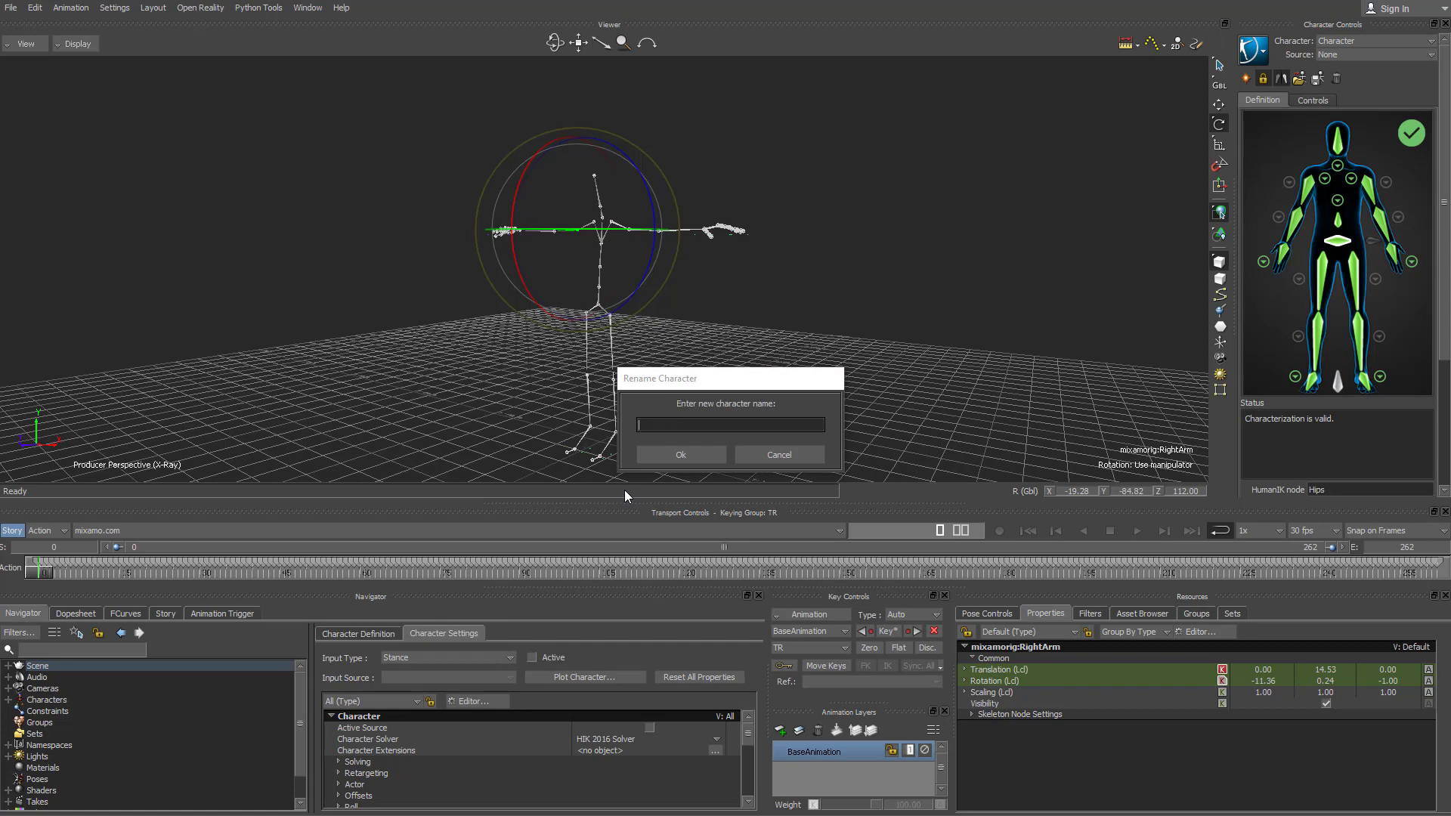
type("victory")
left_click(680, 454)
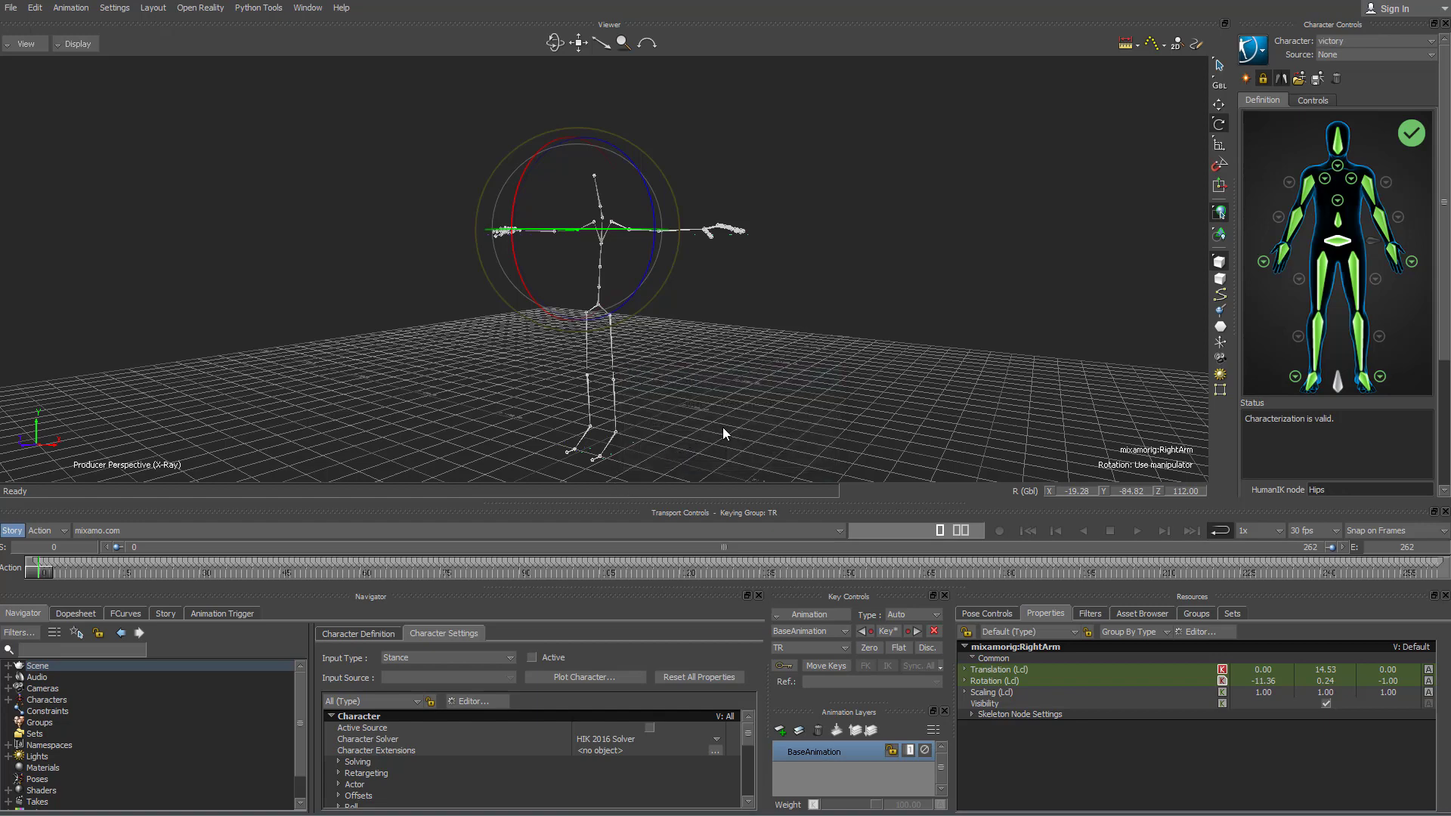
- Select all skeleton bones, delete the T-pose keyframe at the start of the timeline, and scrub through the animation
left_click_drag(745, 392, 789, 379, "ctrl+shift")
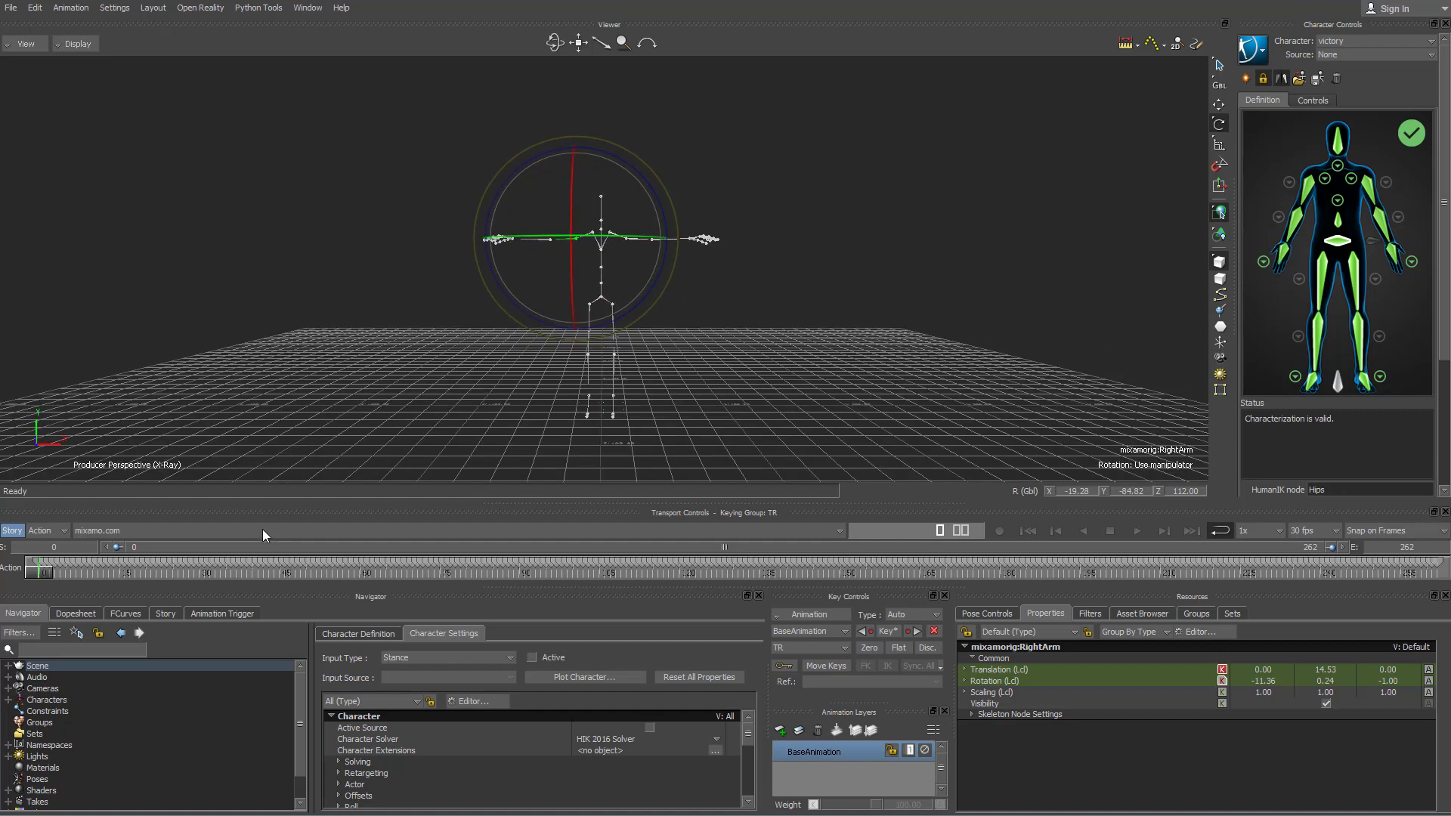
left_click_drag(42, 575, 7, 578)
left_click(855, 330)
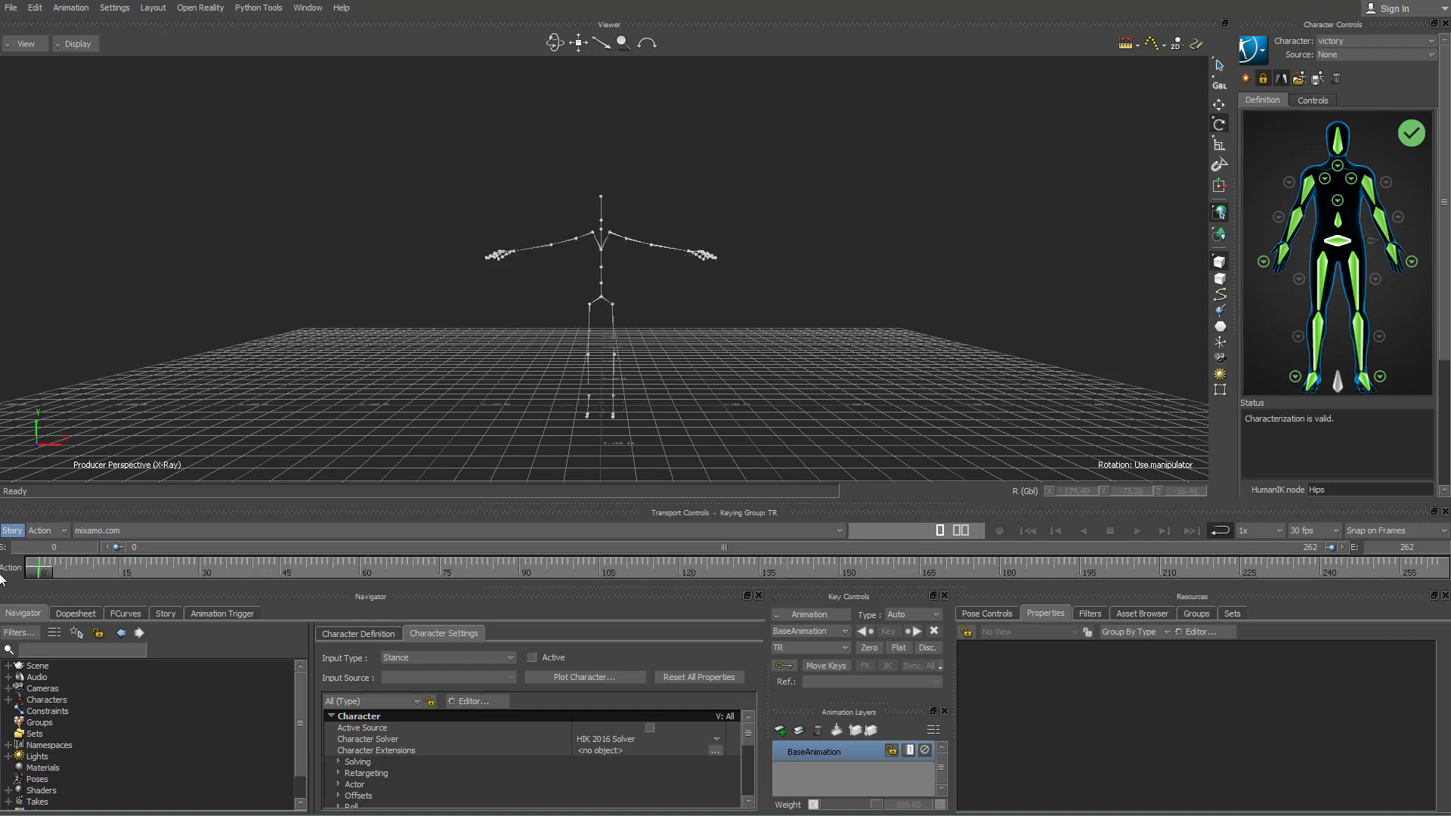
left_click_drag(365, 310, 492, 337, "ctrl+shift")
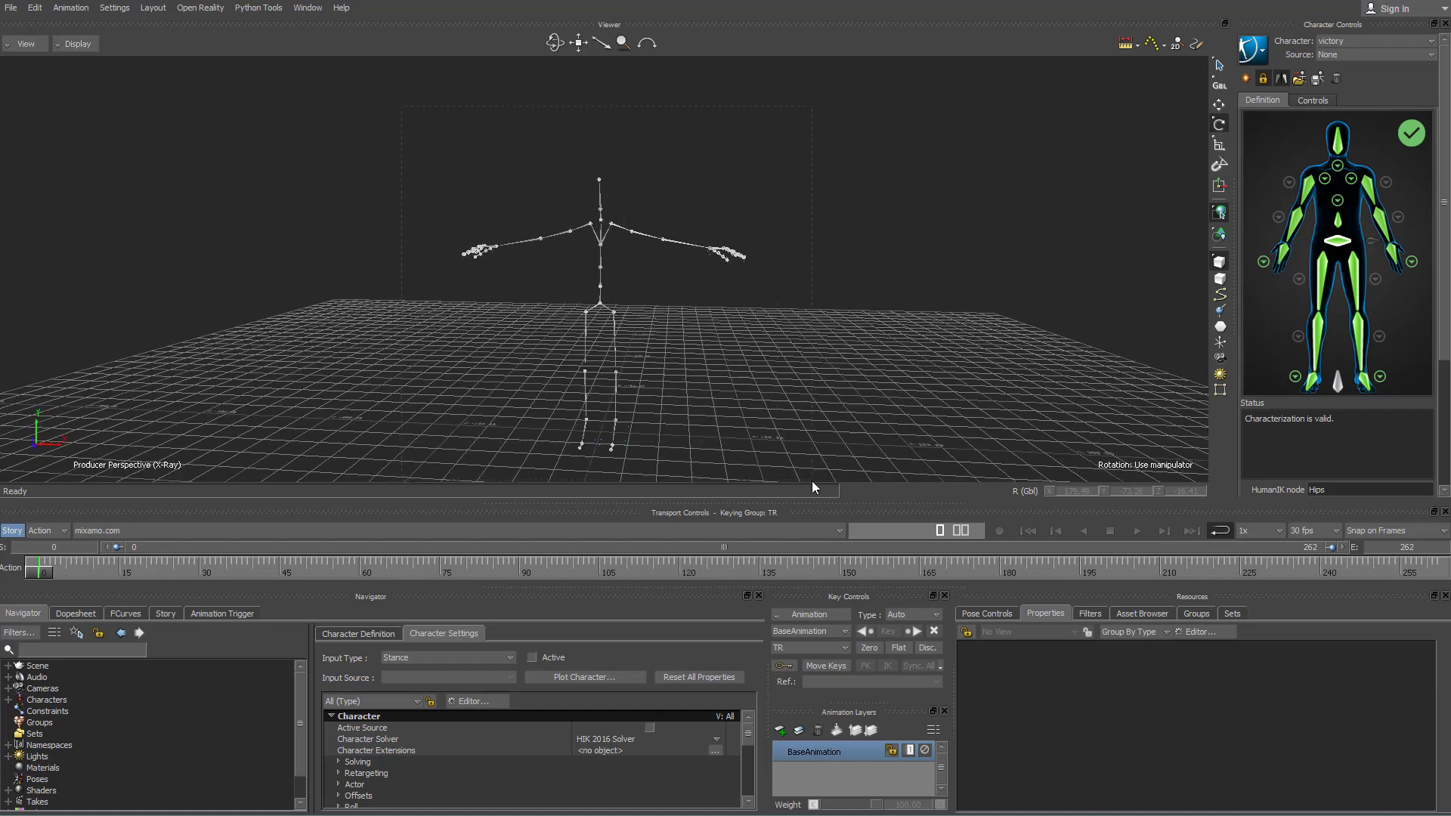
left_click_drag(811, 480, 812, 481)
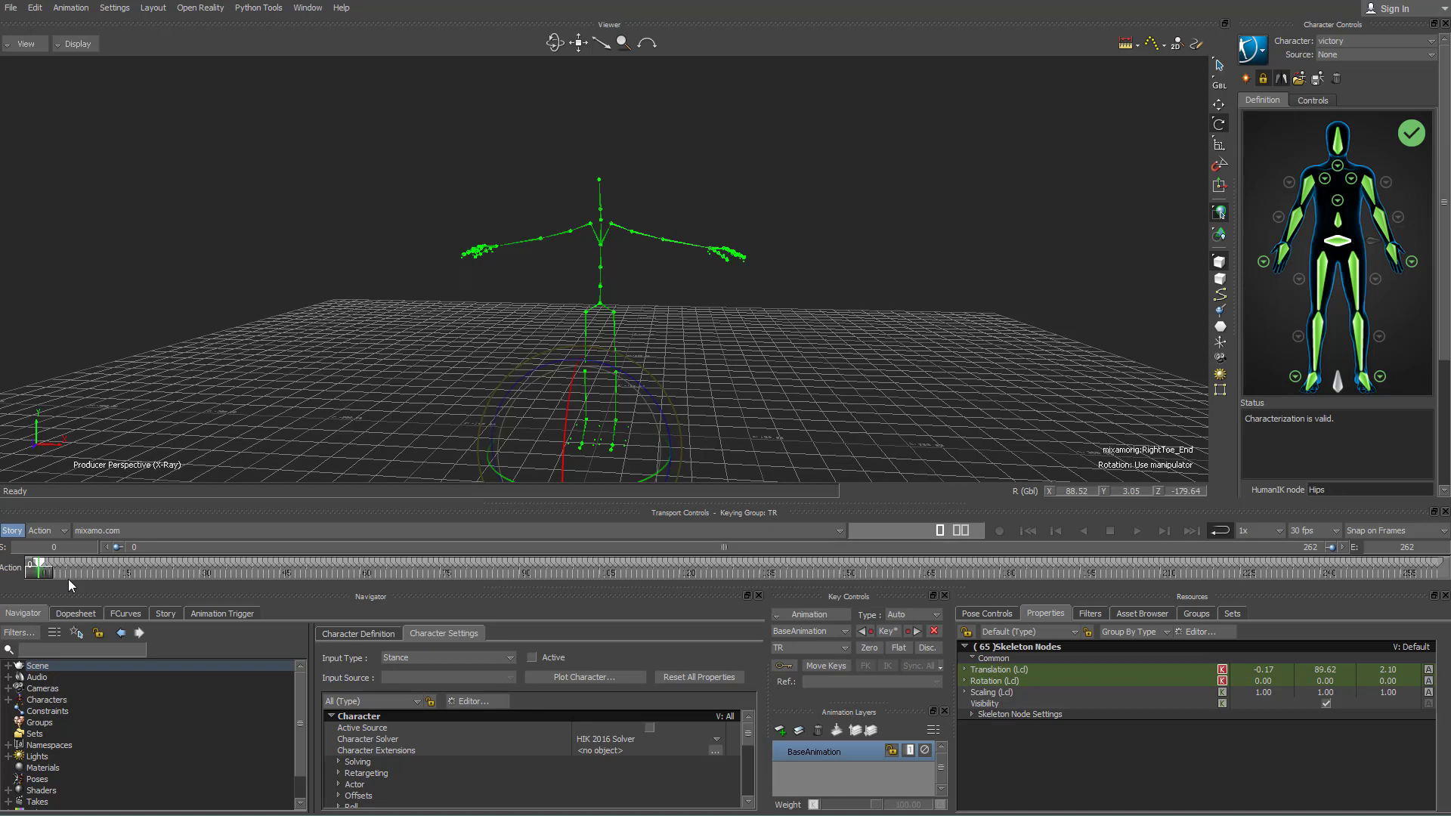
key("Delete")
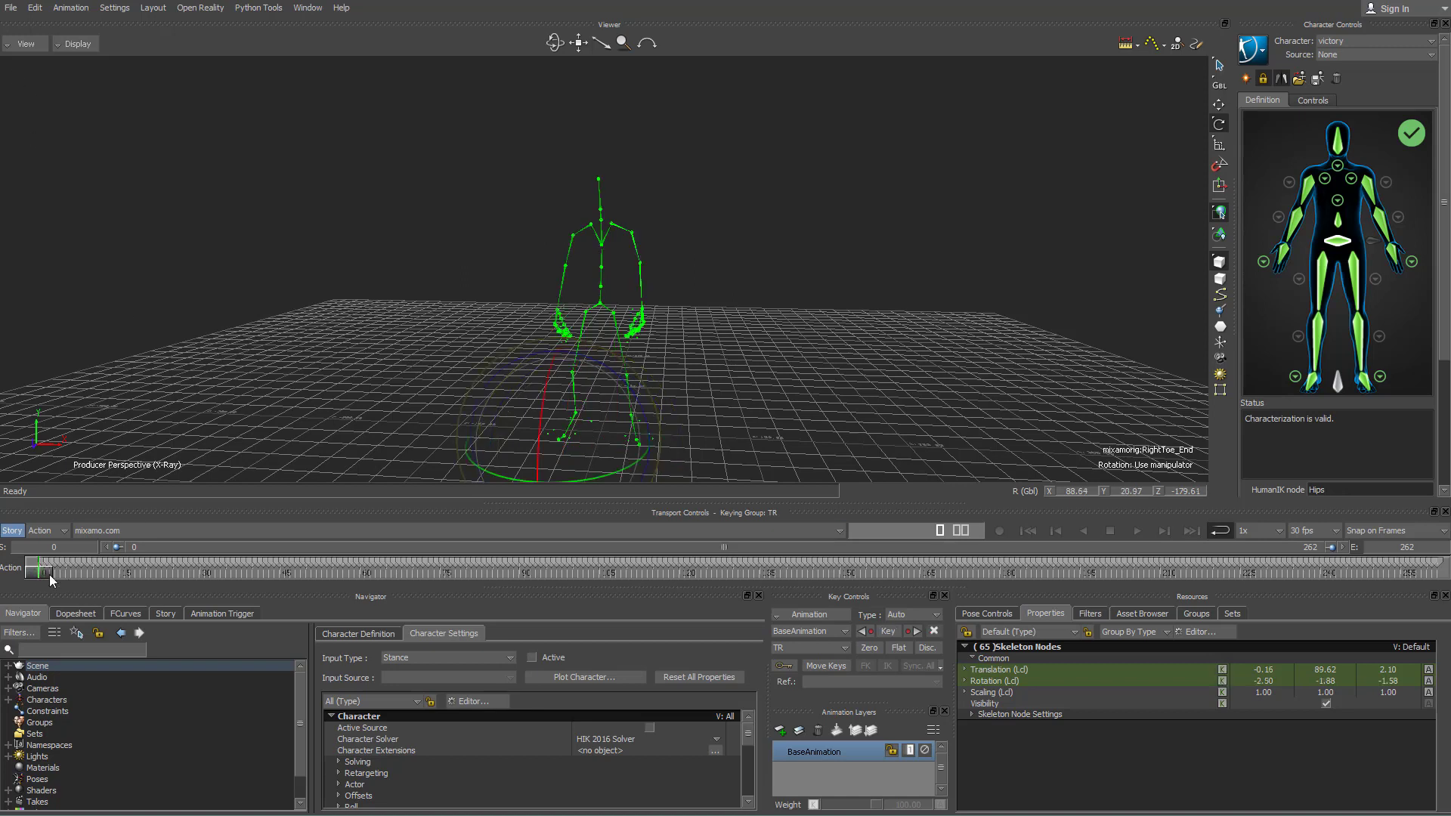
left_click_drag(43, 574, 778, 571)
left_click_drag(936, 485, 23, 514)
- Set the victory character's source to Control Rig and create an FK/IK control rig
left_click_drag(841, 234, 909, 263, "ctrl+shift")
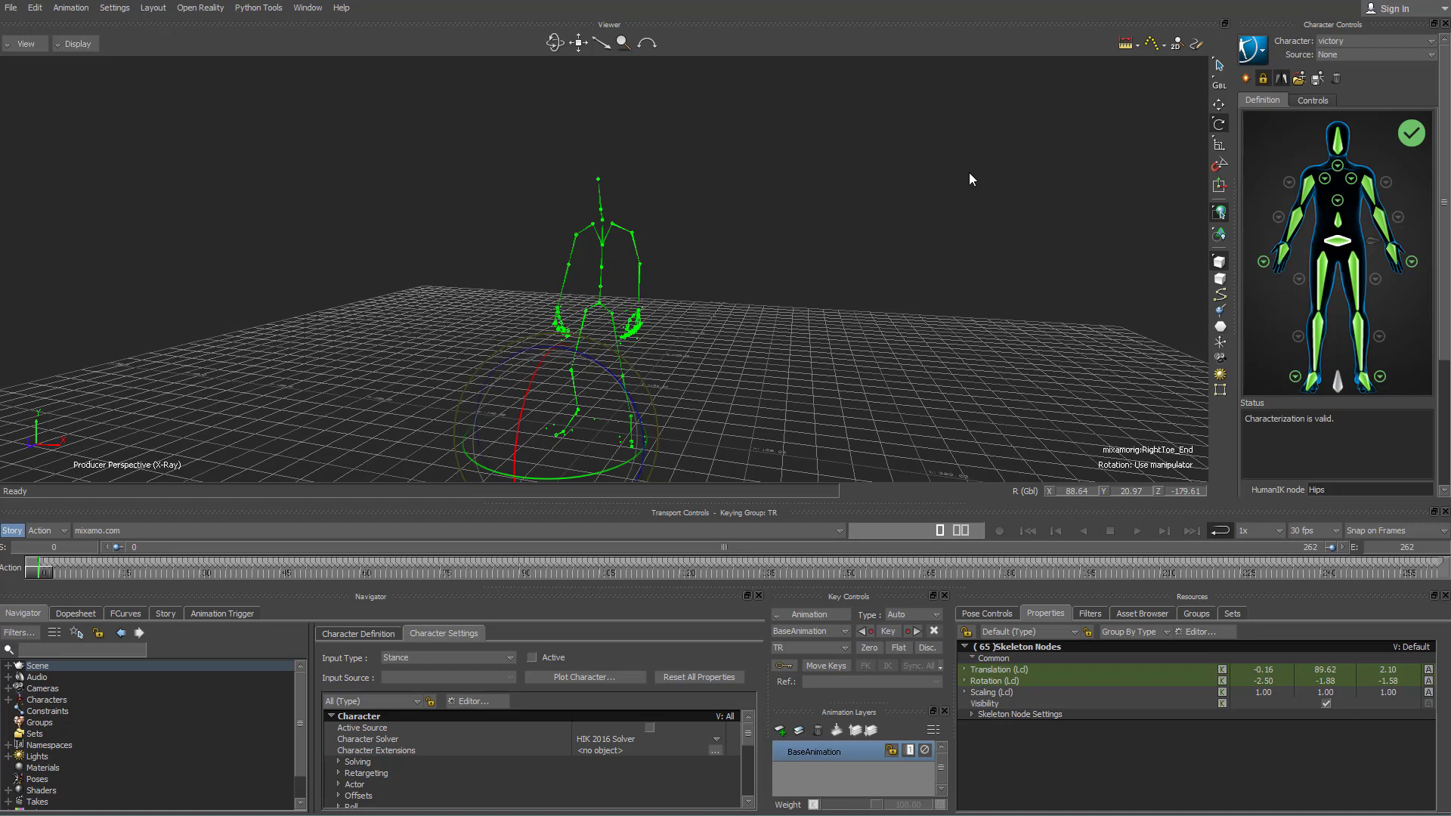
left_click(1321, 54)
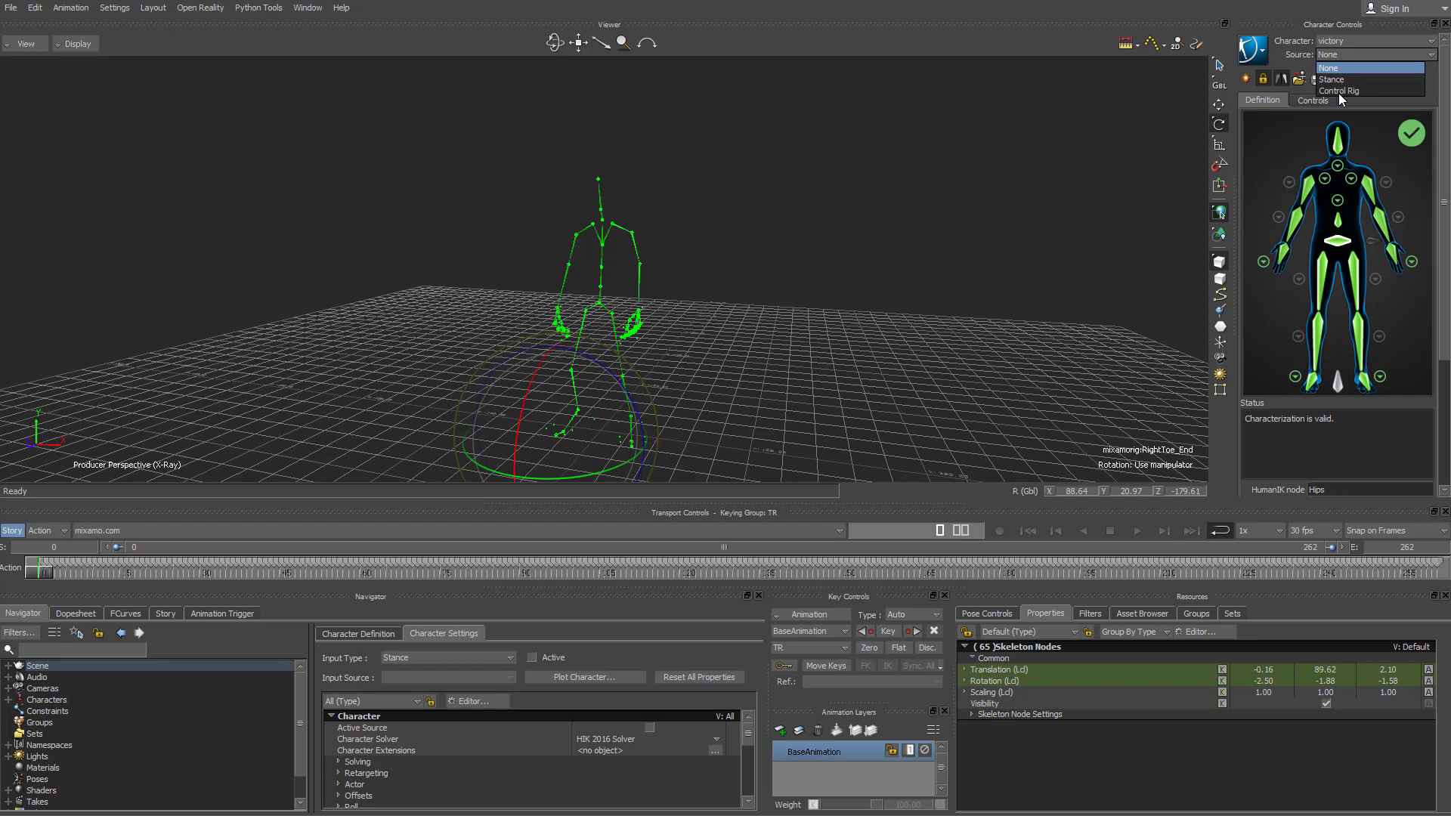
left_click(1338, 91)
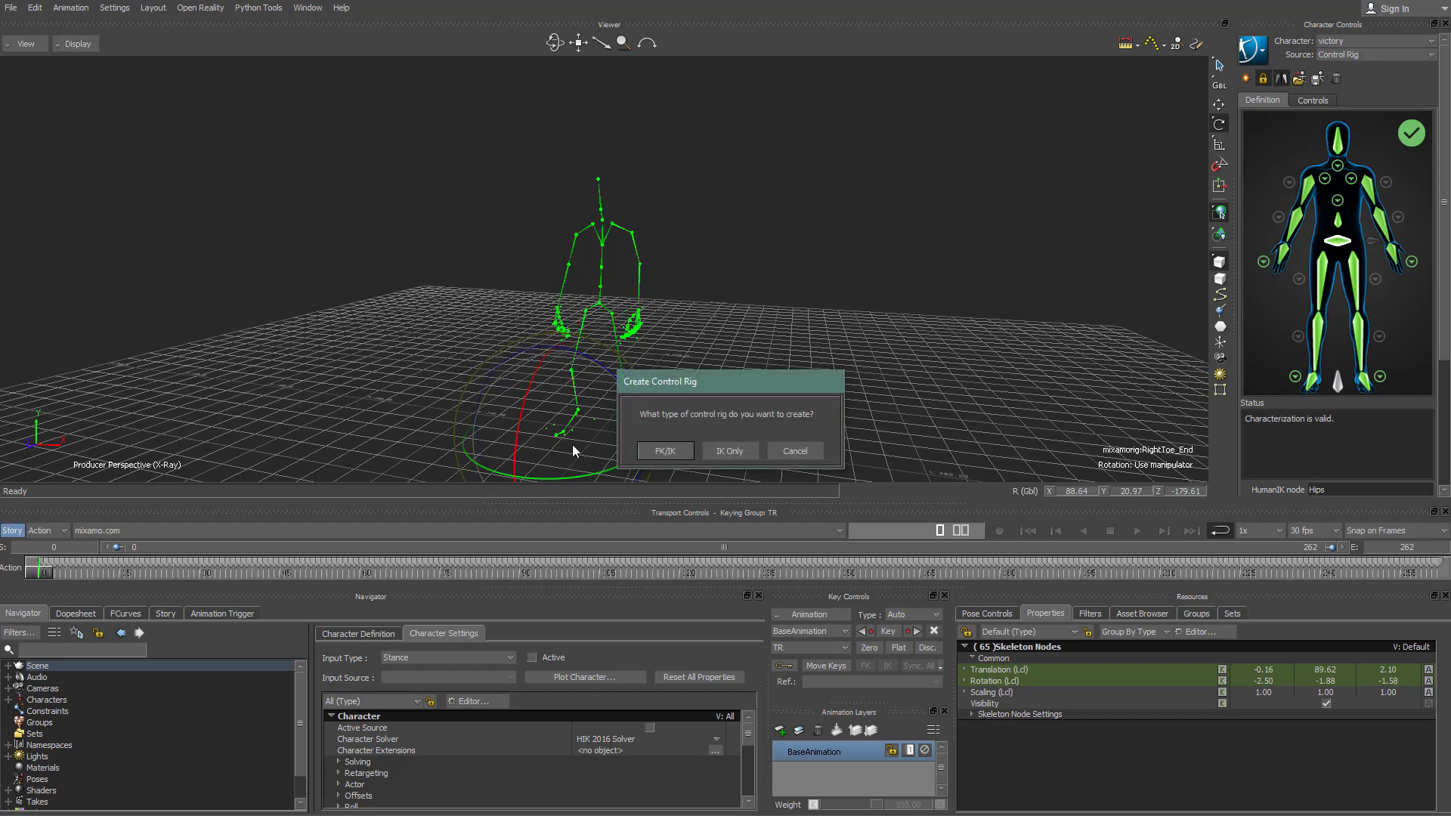
left_click(664, 451)
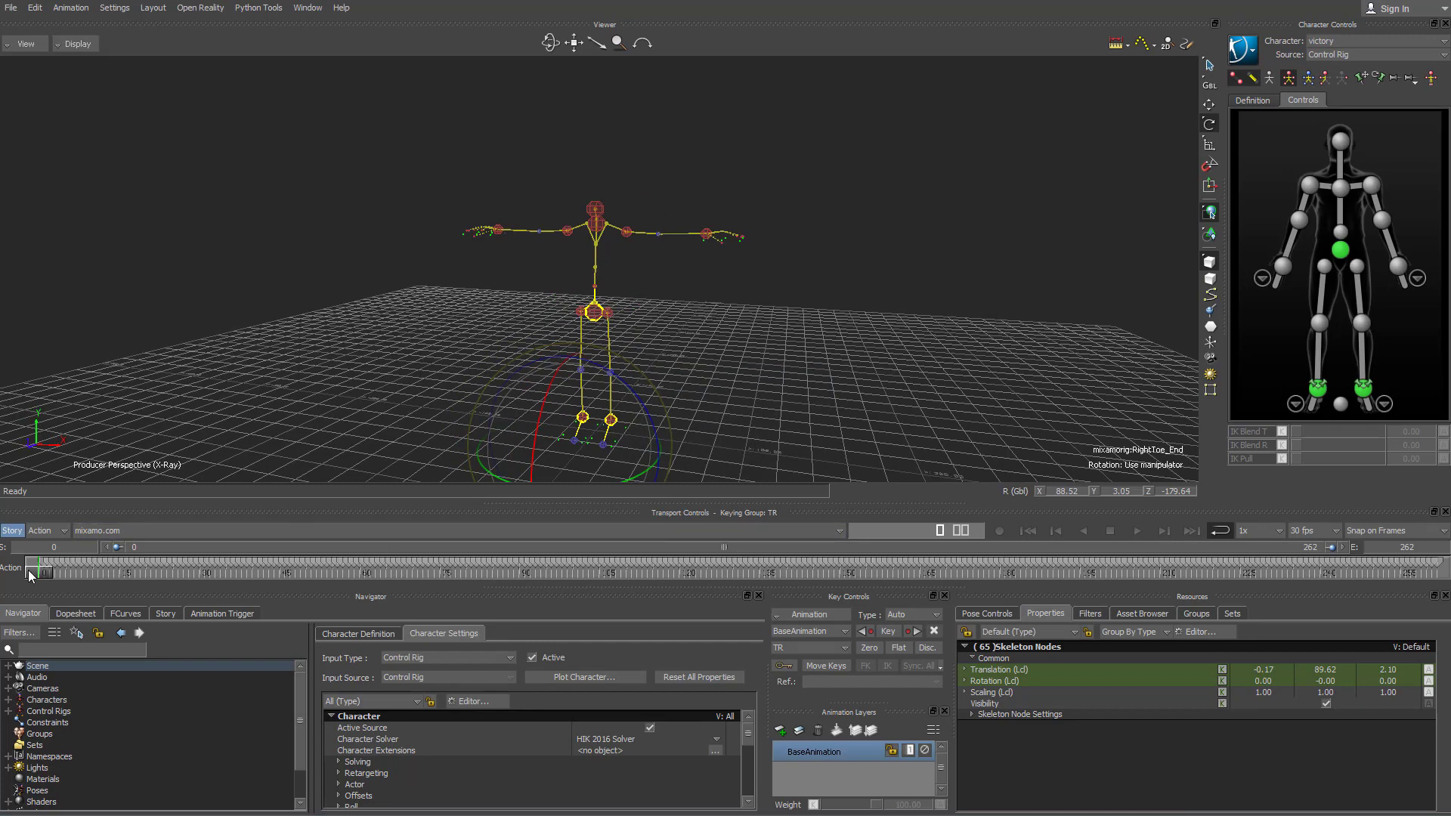
- Check the pose on the timeline and set the victory character's source back to None
left_click_drag(80, 576, 44, 573)
left_click(1334, 57)
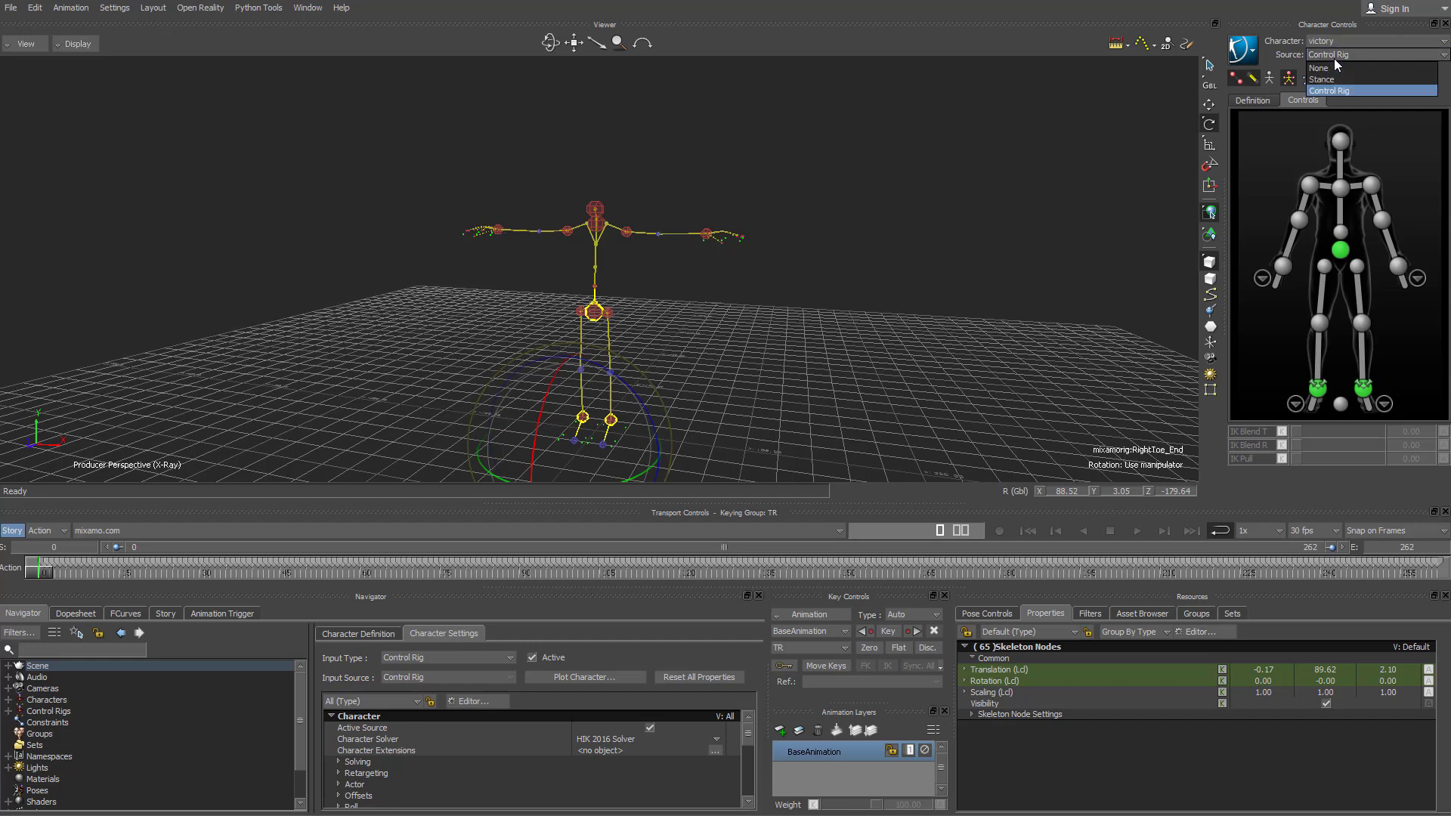
left_click(1327, 69)
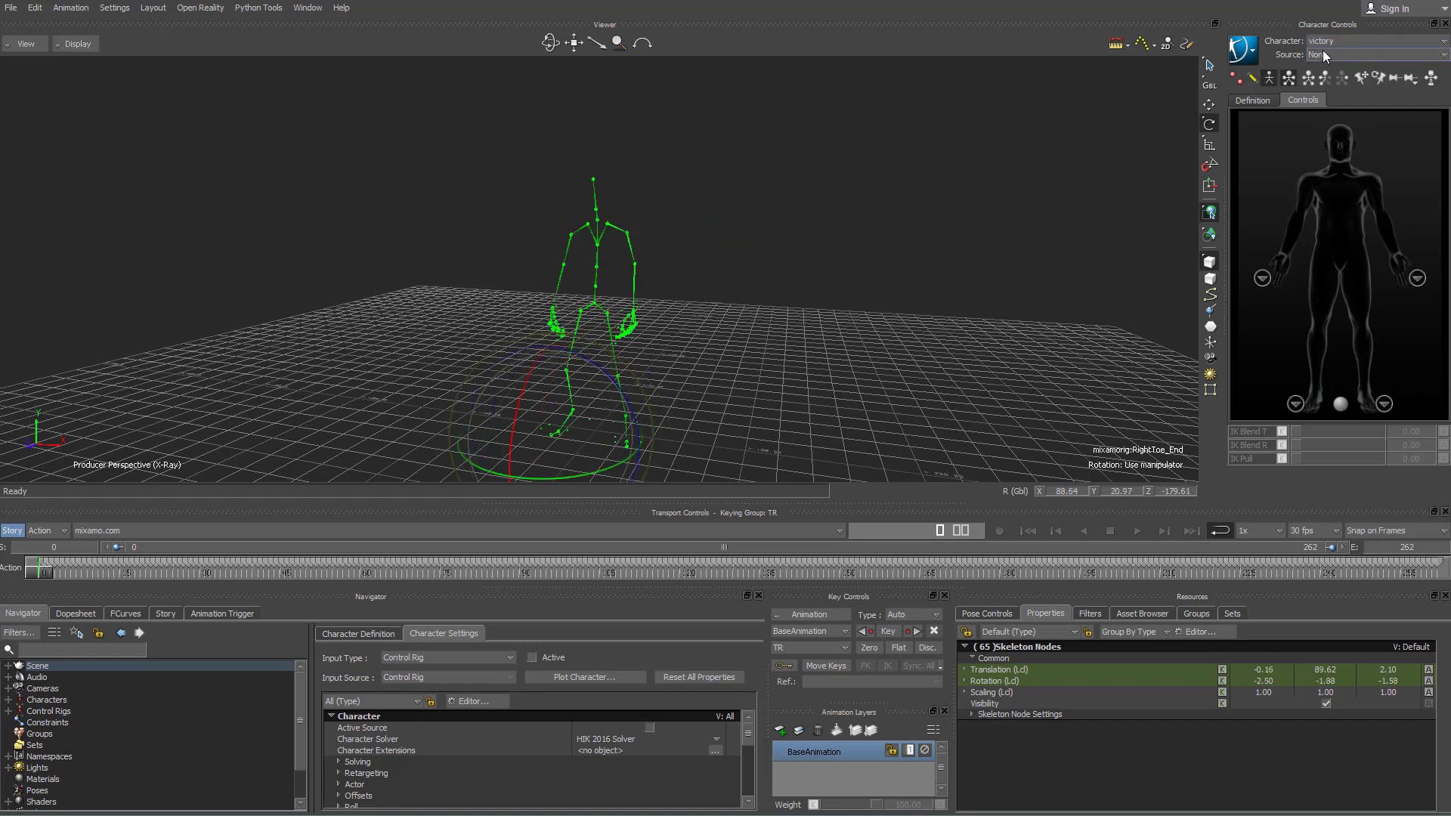
- Expand the scene hierarchy and inspect the mixamorig:Hips skeleton root and the victory_Ctrl:Reference rig root
mouse_move(36, 572)
left_mouse_down()
mouse_move(517, 561)
mouse_move(39, 569)
left_mouse_up()
left_click(8, 666)
left_click(51, 678)
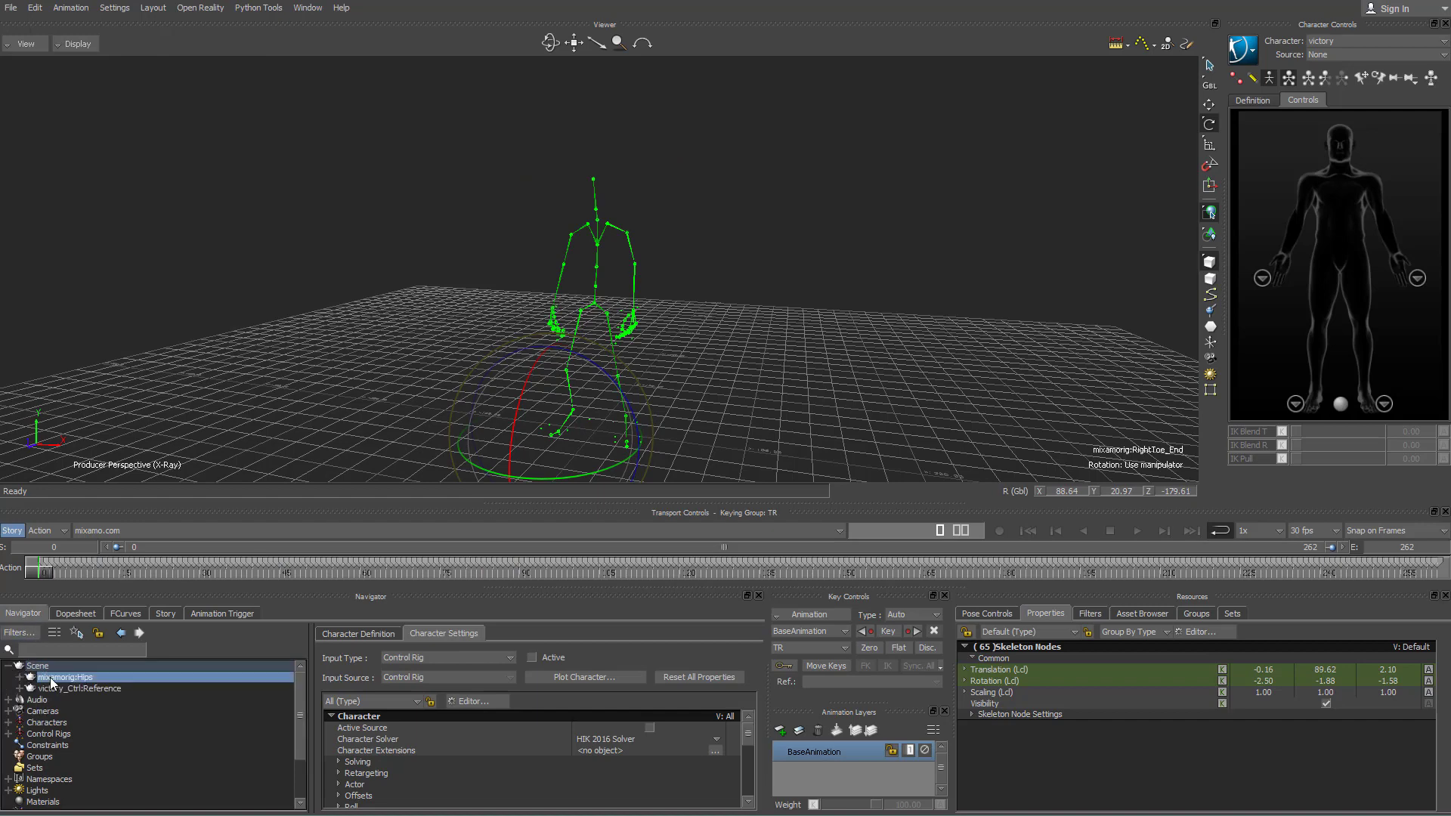
left_click(76, 676)
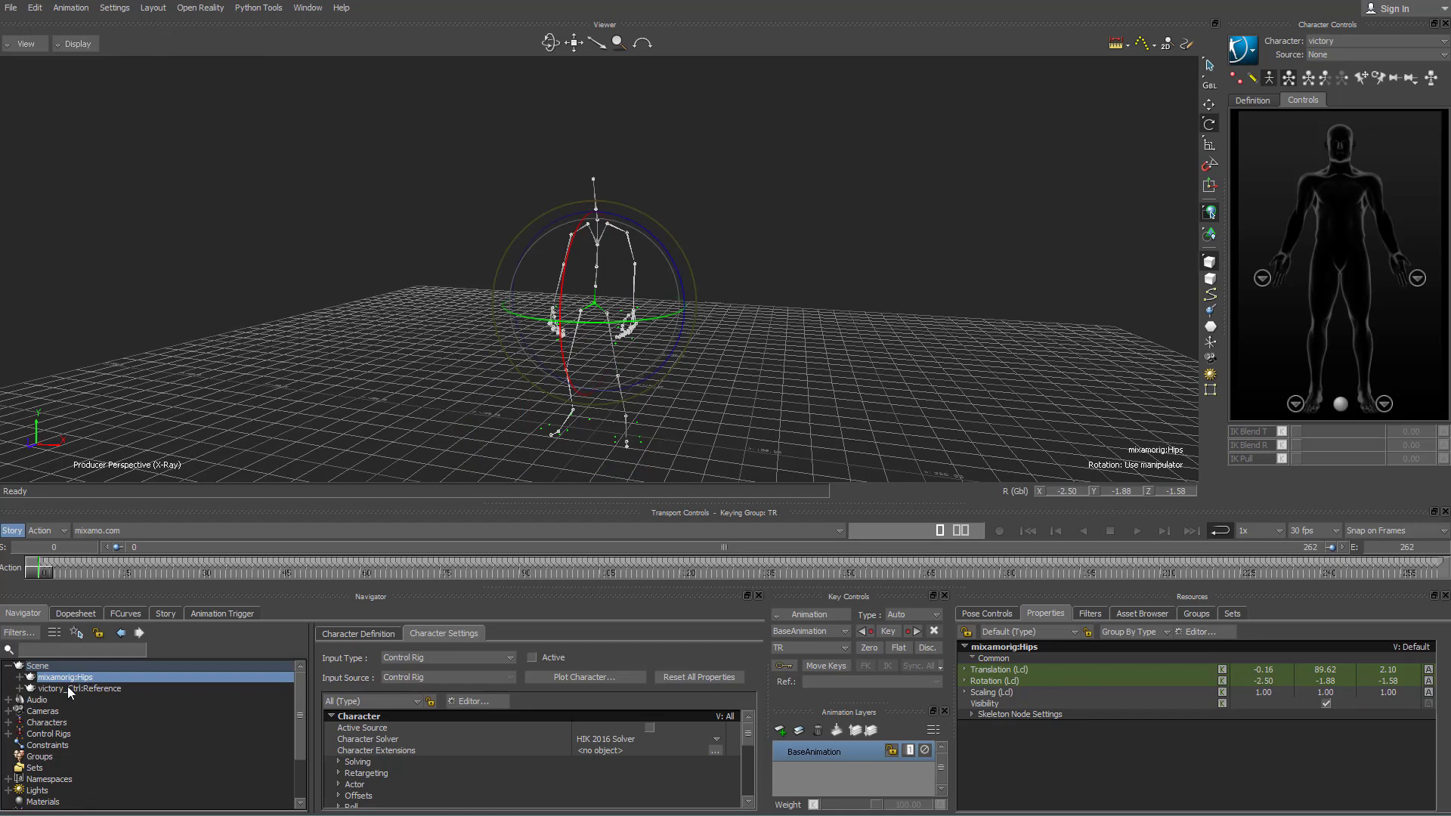
left_click(67, 688)
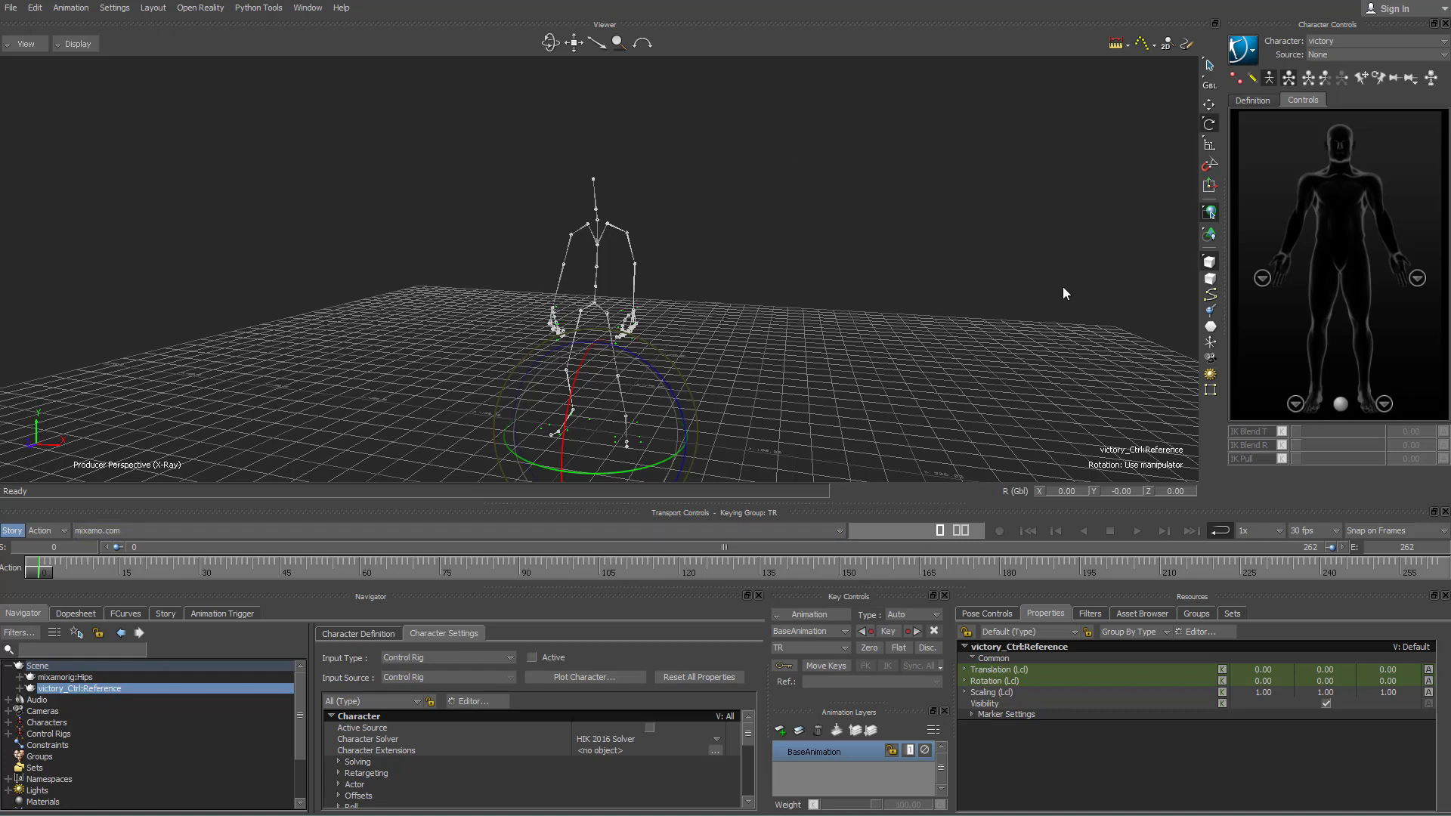
- Save the scene as Victory_defined.fbx in the demo folder, exporting the mixamo.com take with the default save options
left_click(12, 7)
left_click(36, 79)
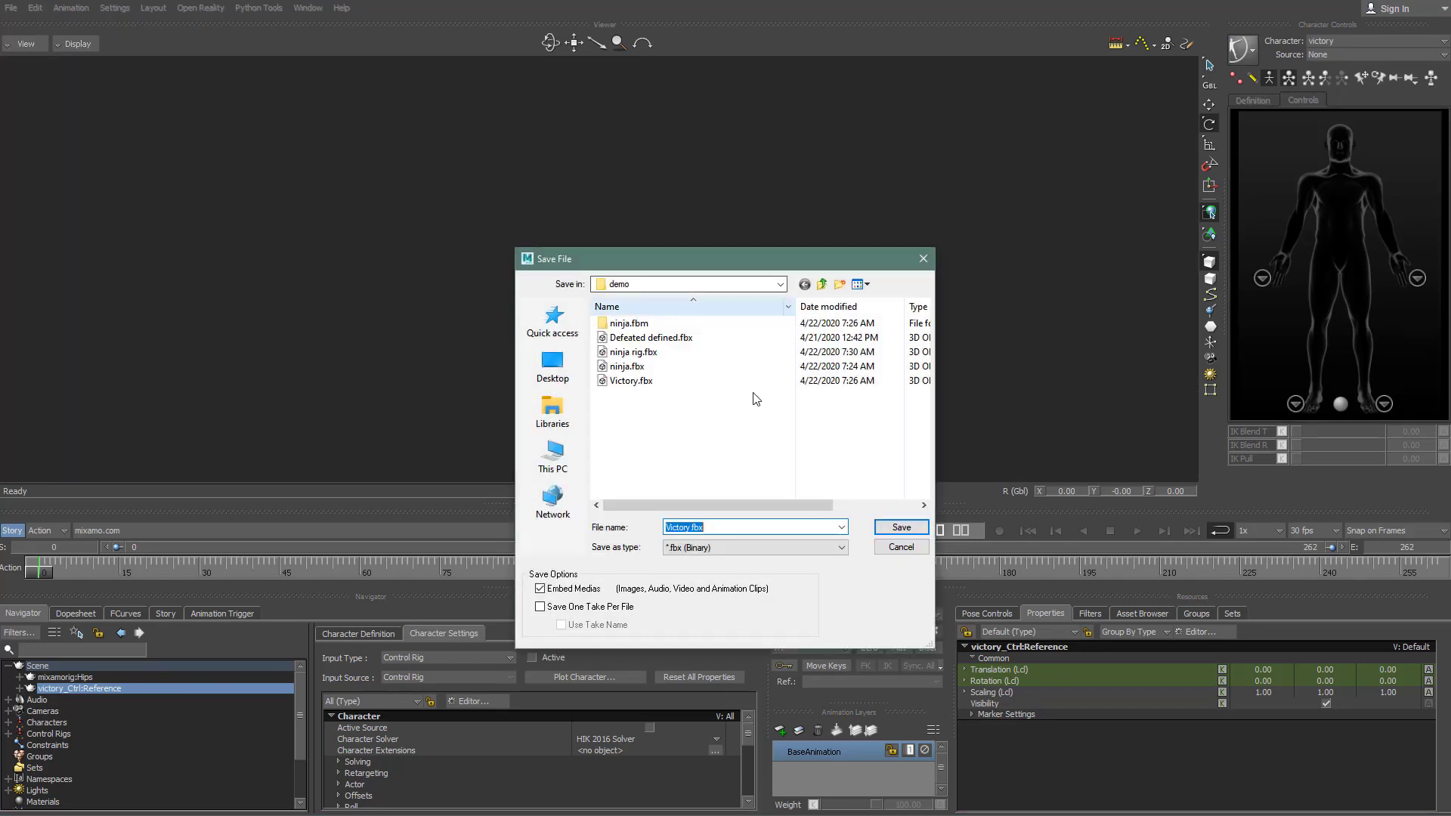
left_click(690, 529)
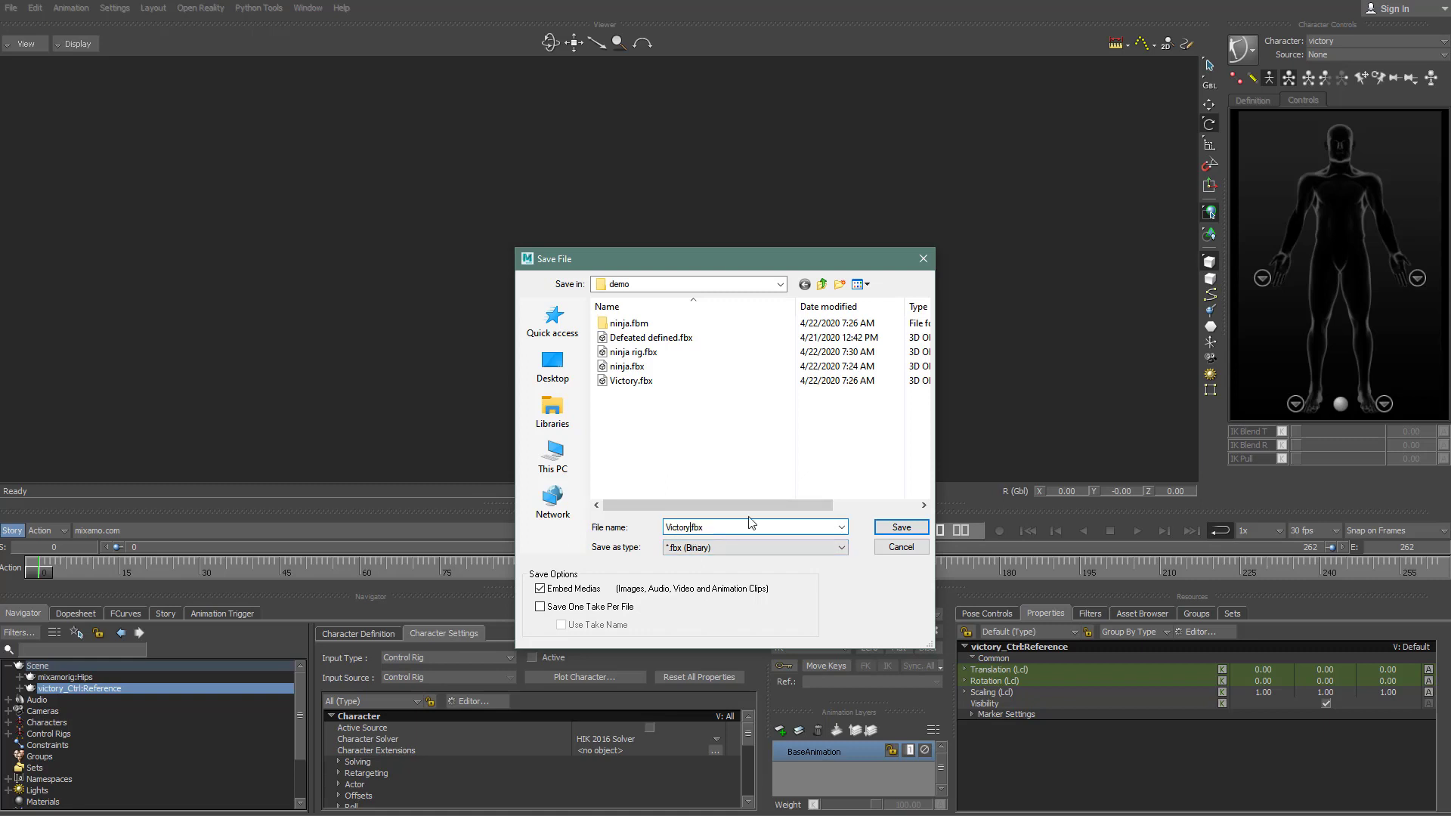
type("_defined")
left_click(880, 534)
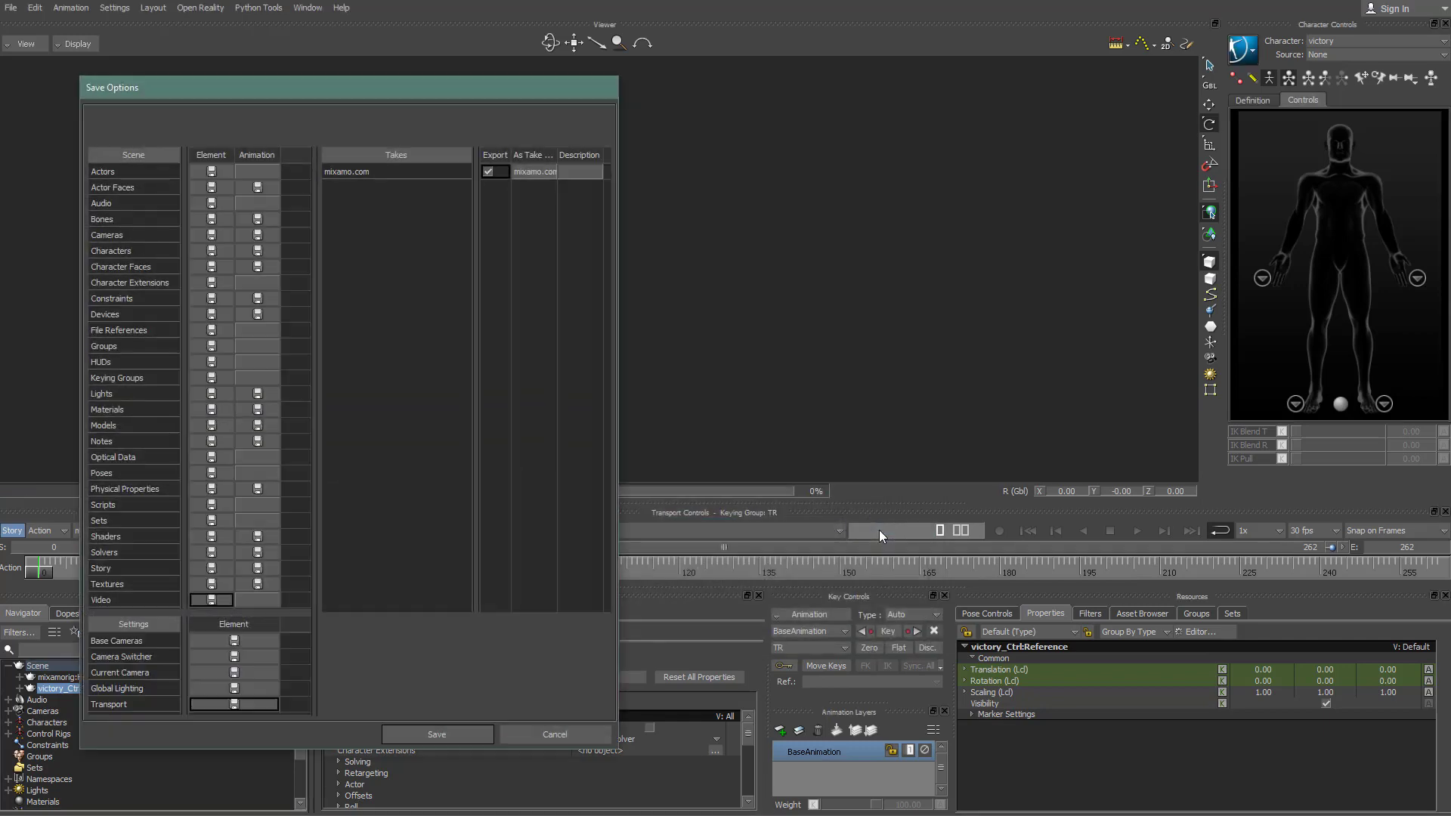
left_click(437, 735)
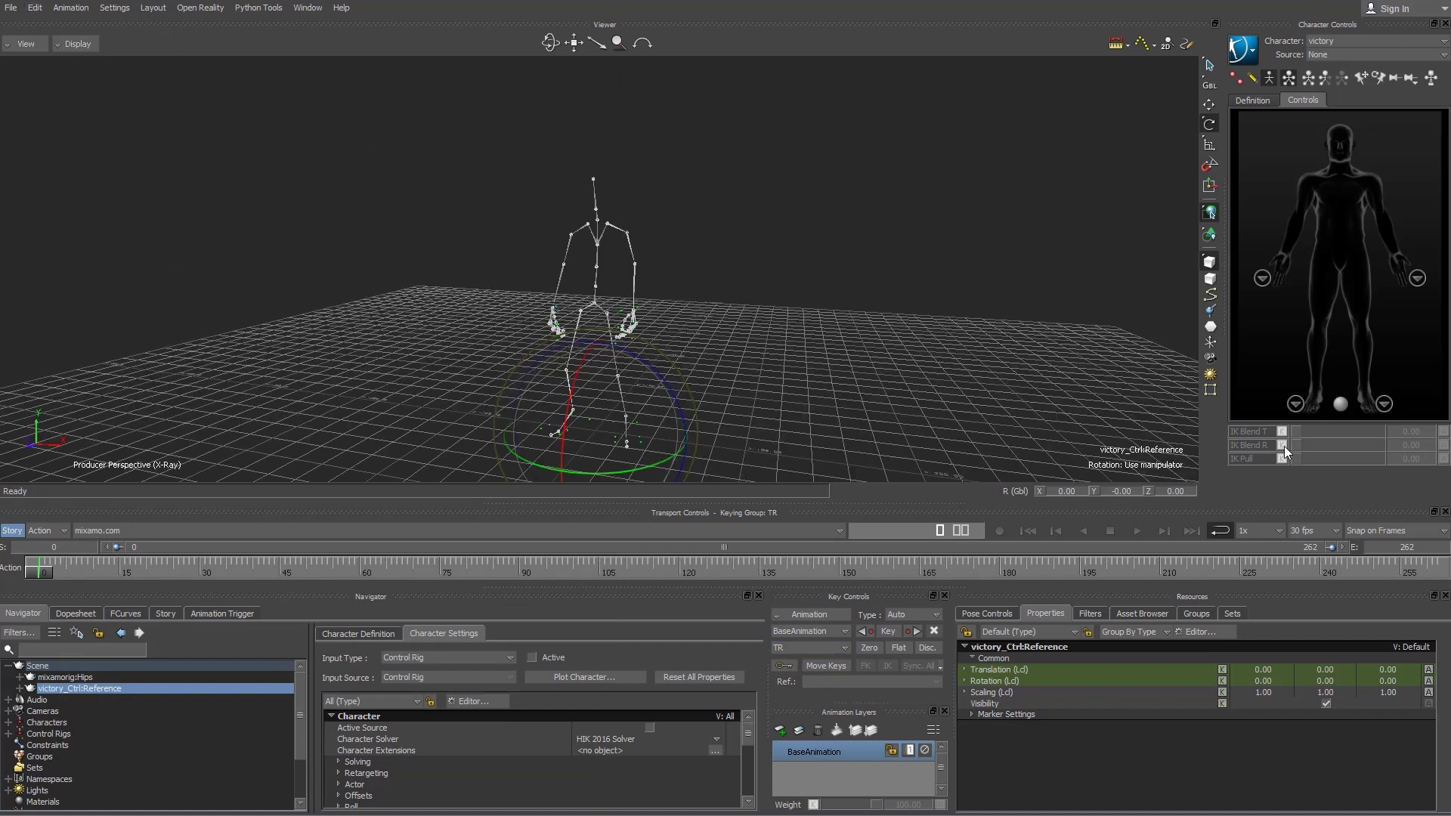
- Start a new scene and refresh the demo folder in the asset browser so the newly saved files are listed
left_click(12, 8)
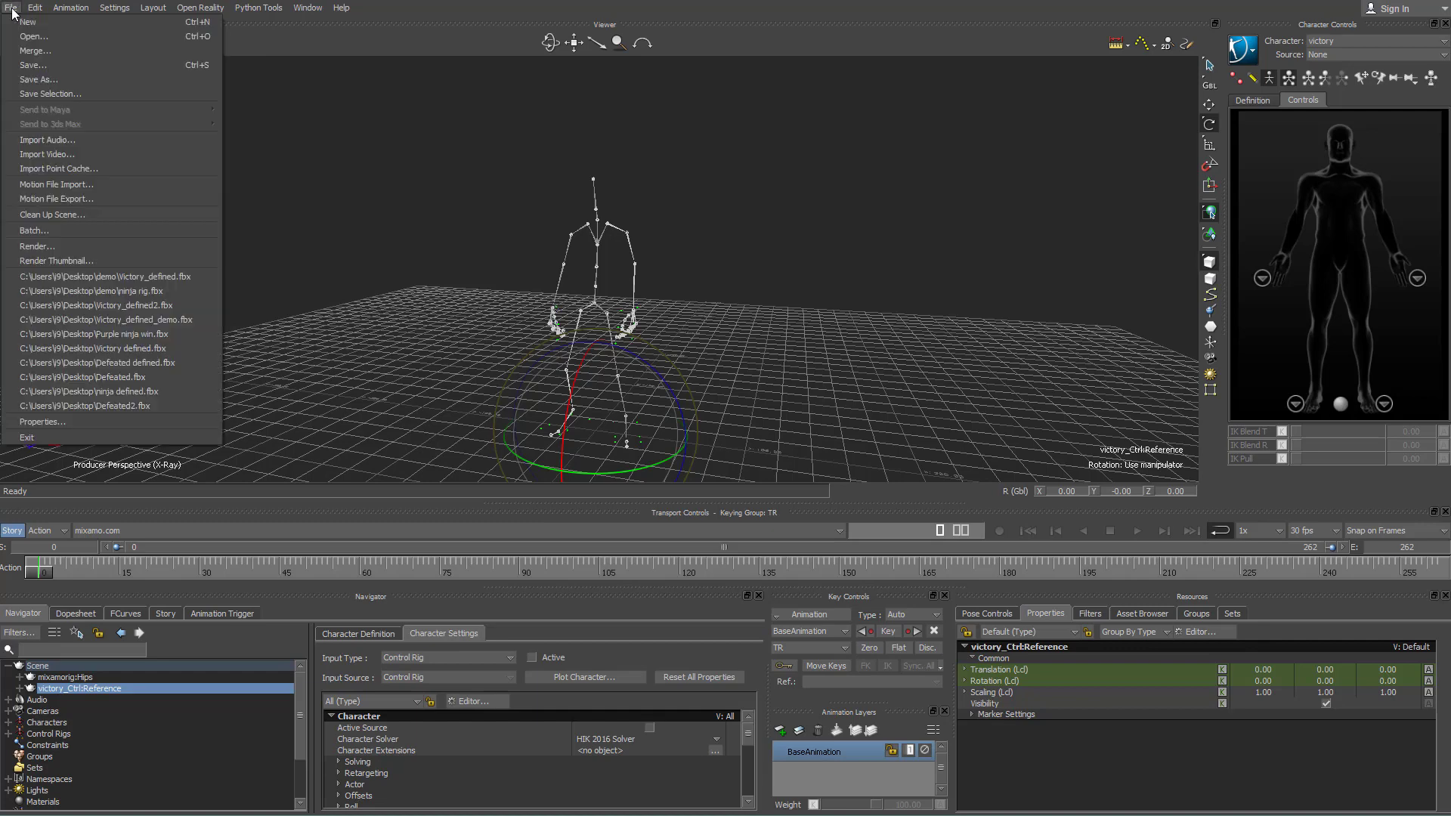
left_click(21, 27)
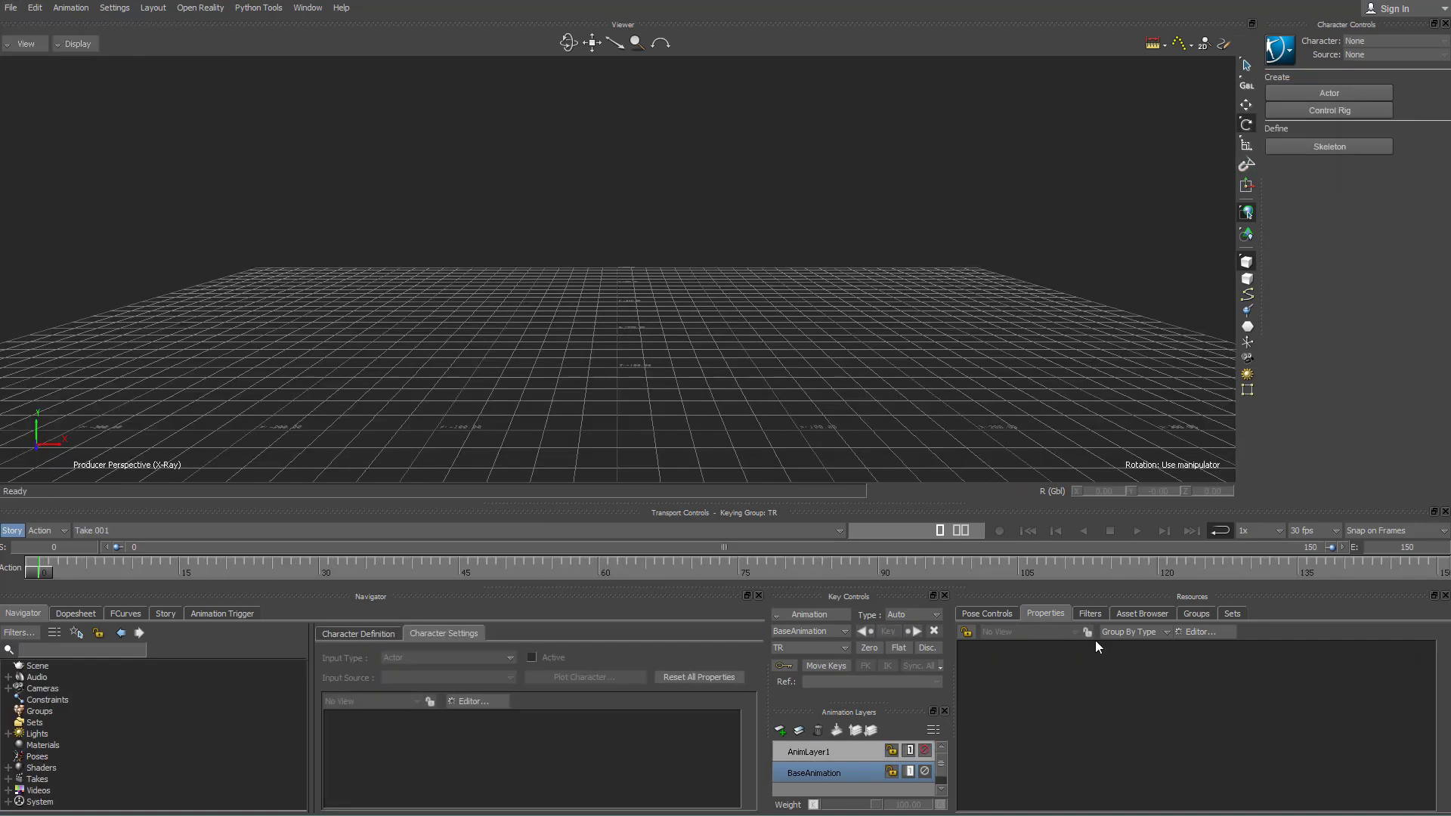
left_click(1140, 614)
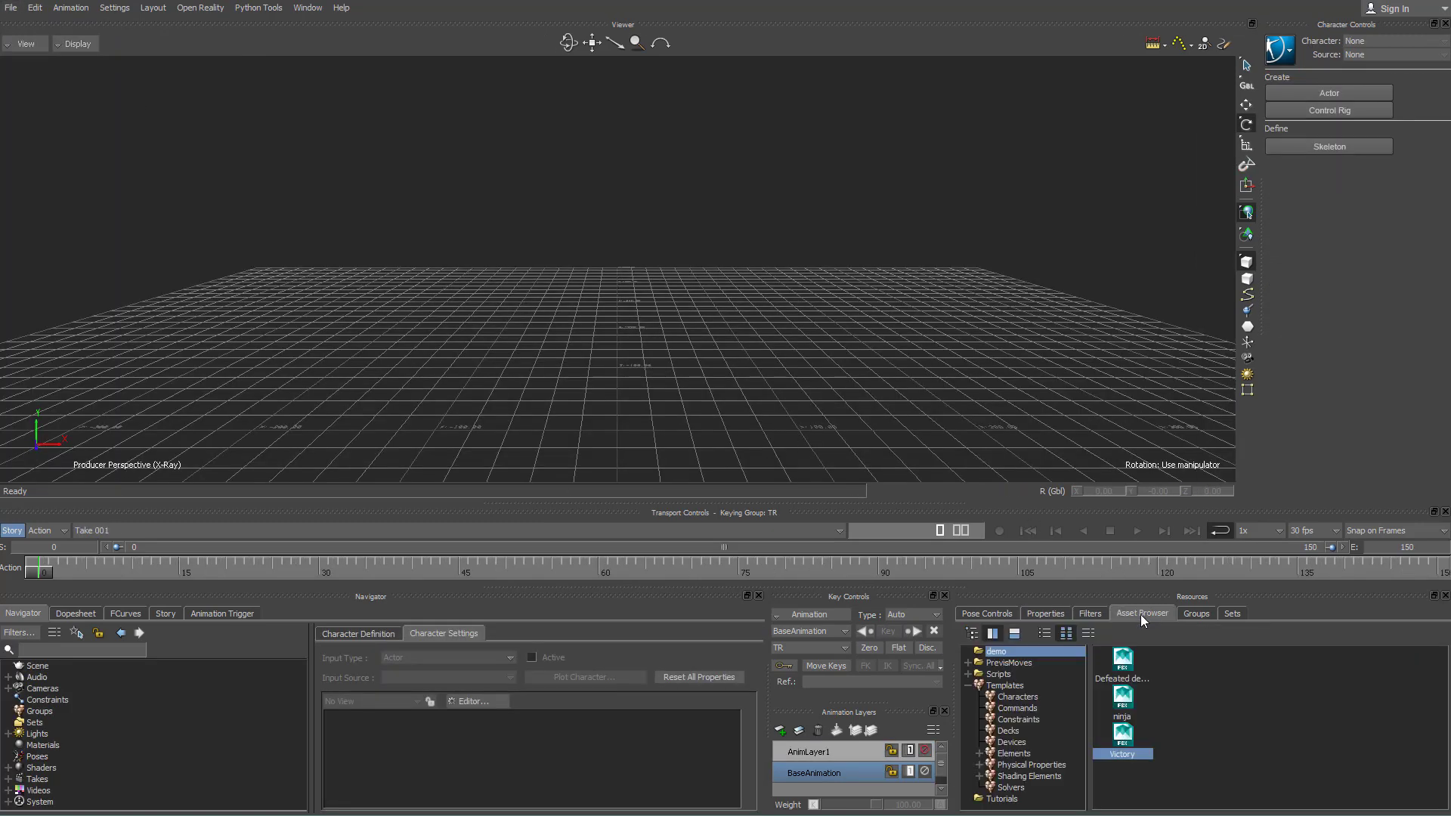
right_click(1027, 651)
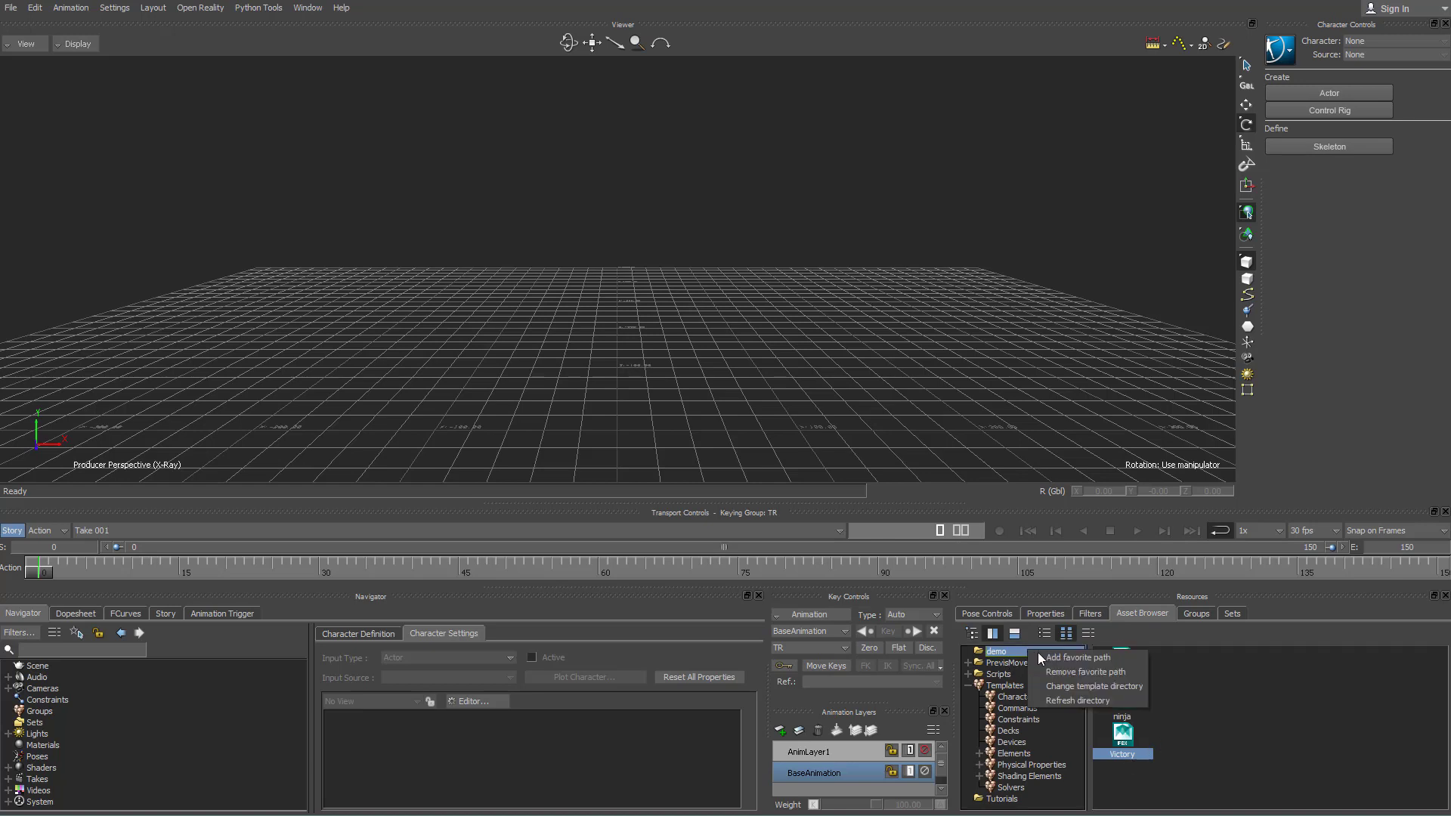
left_click(1076, 702)
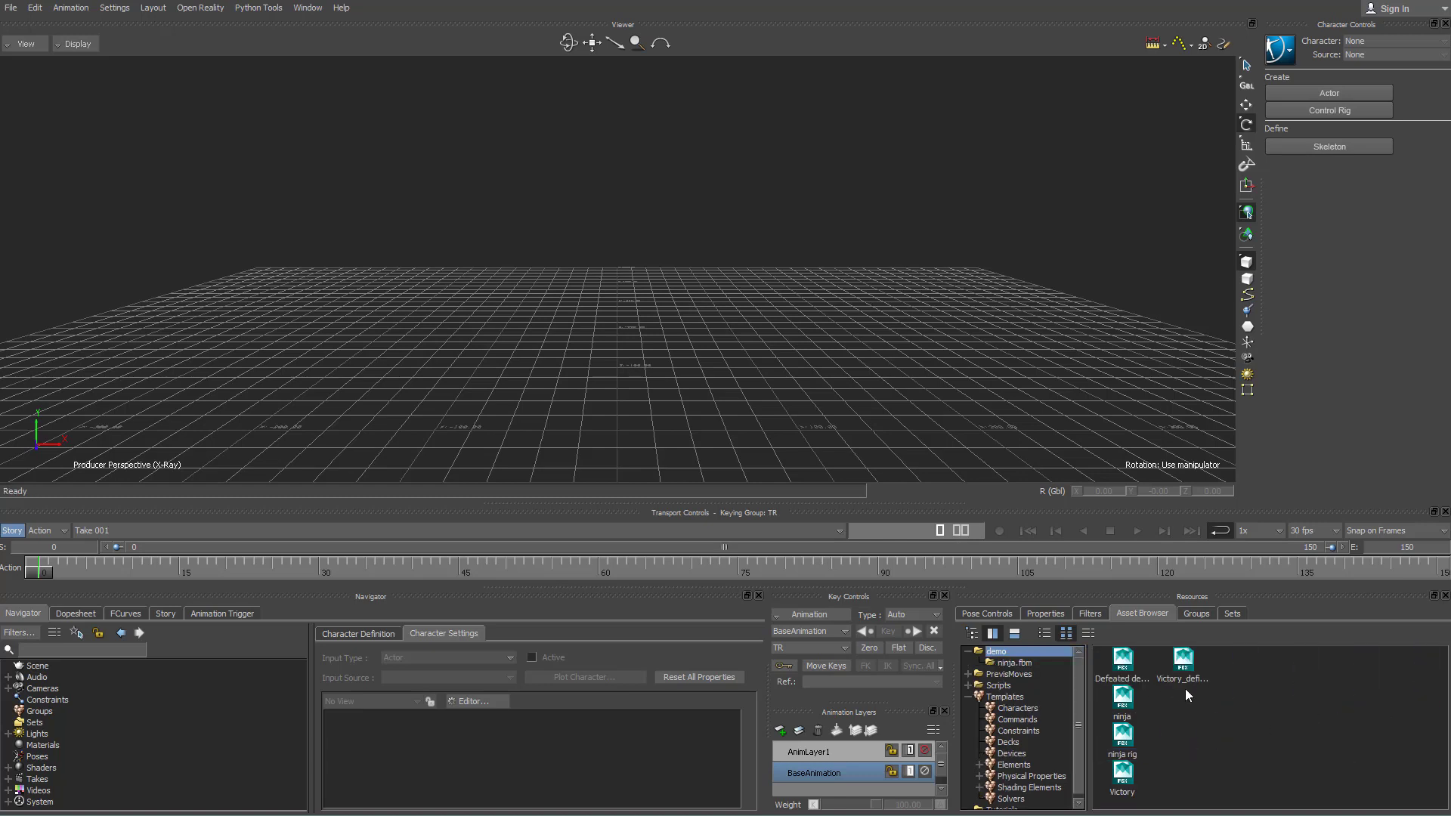
- Open the ninja rig file from the demo folder into the scene with no animation
left_click(1123, 750)
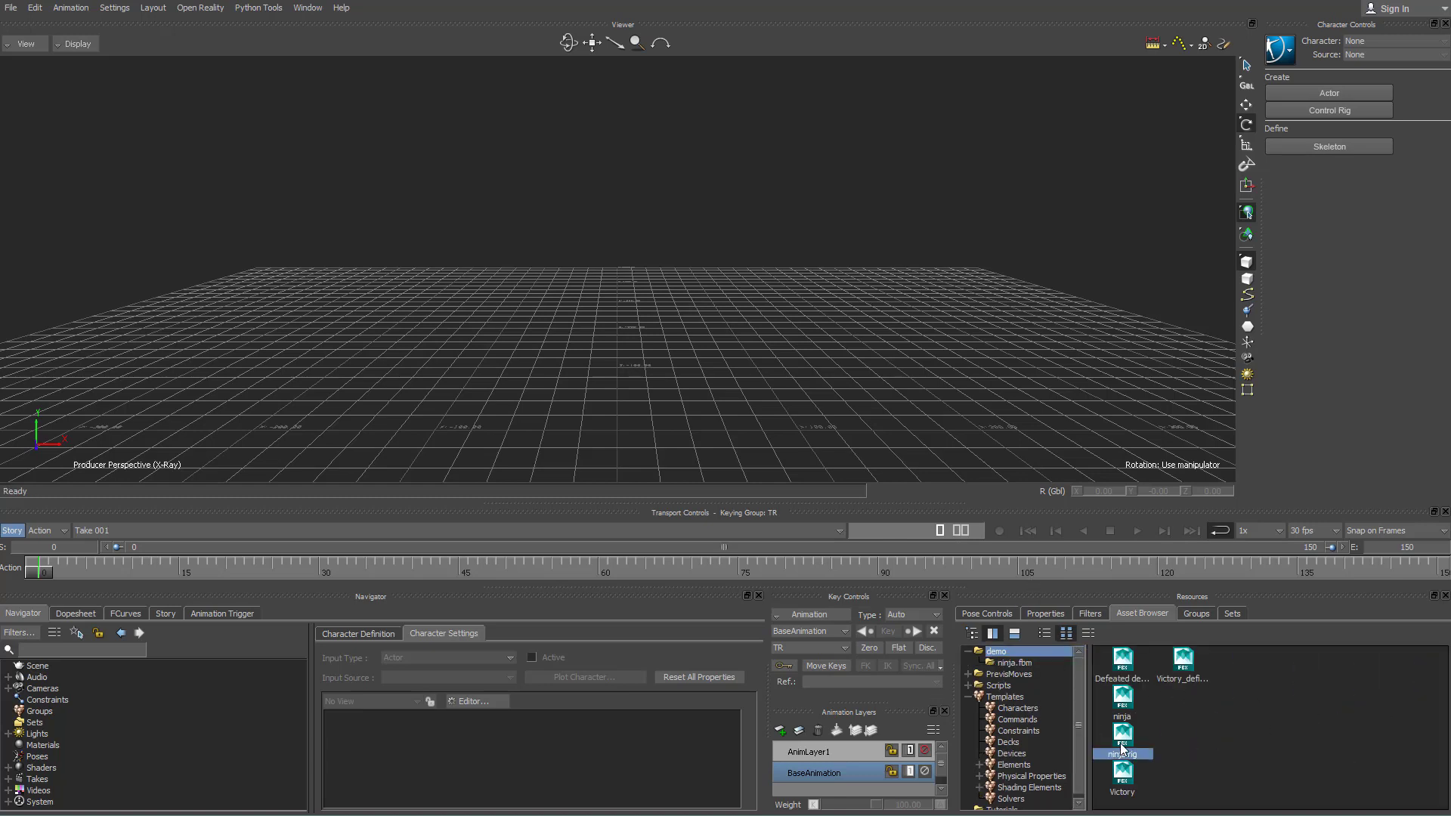
left_click(1131, 707)
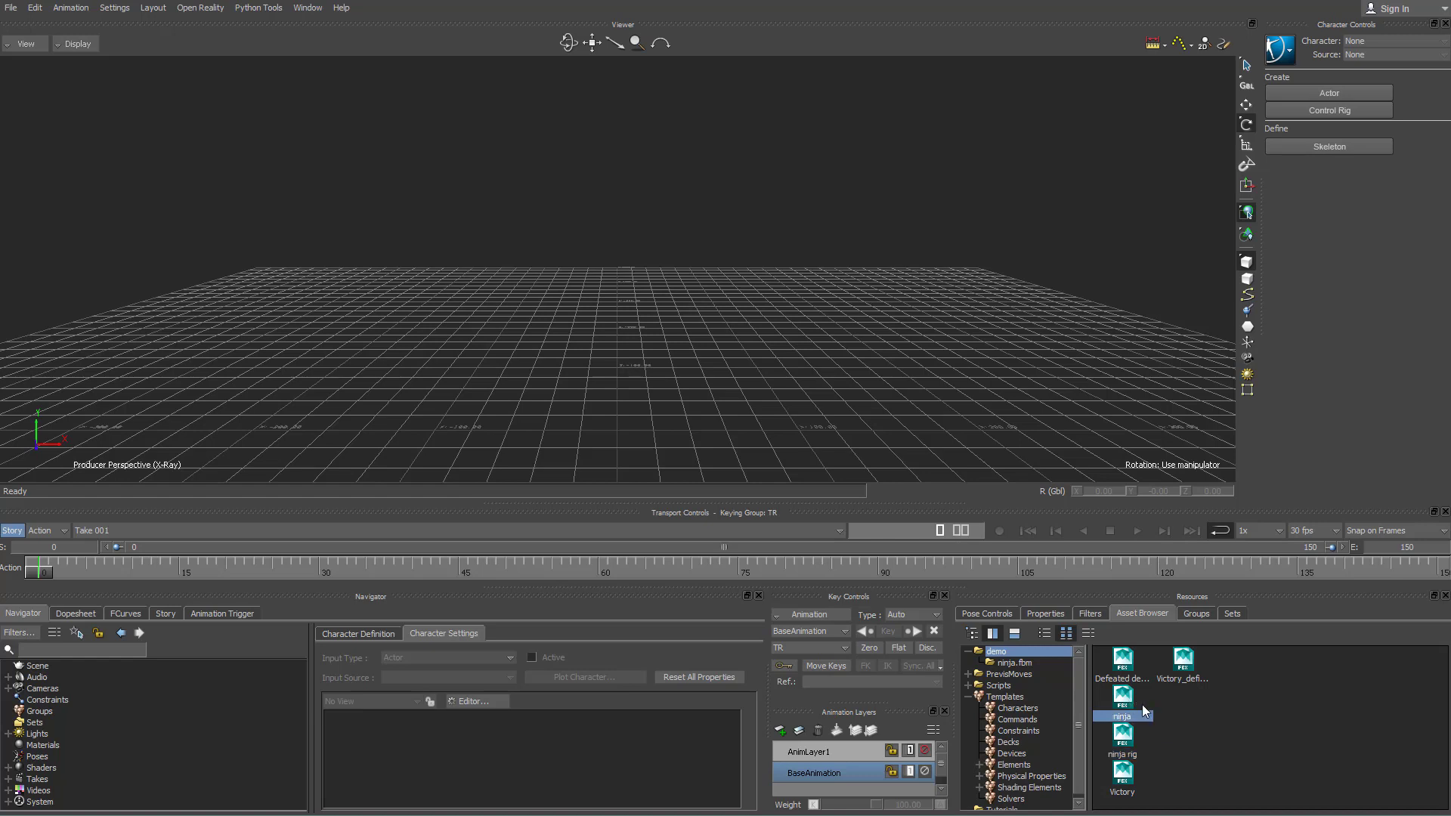
left_click(1123, 744)
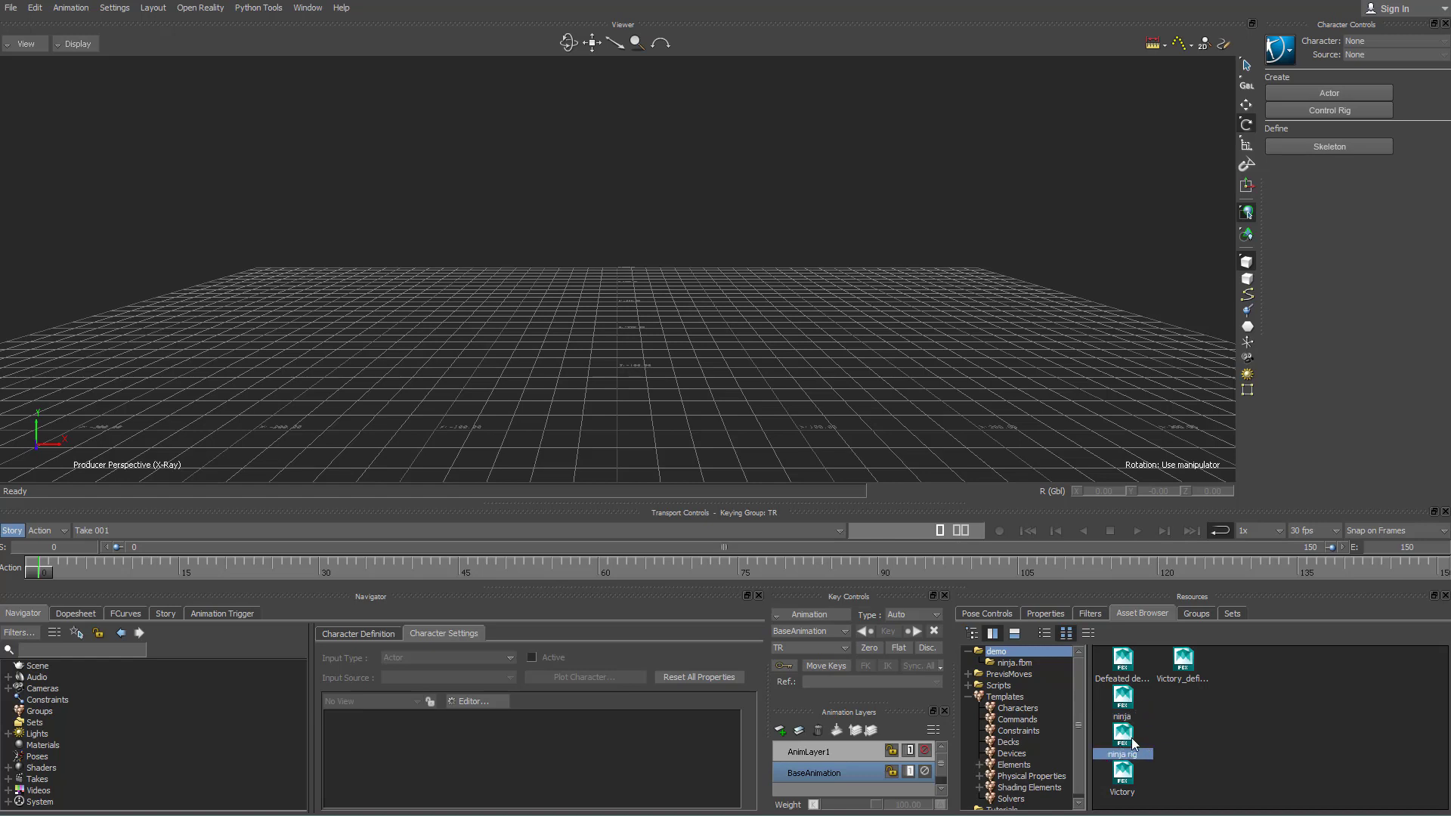
left_click_drag(615, 299, 611, 295)
mouse_move(646, 300)
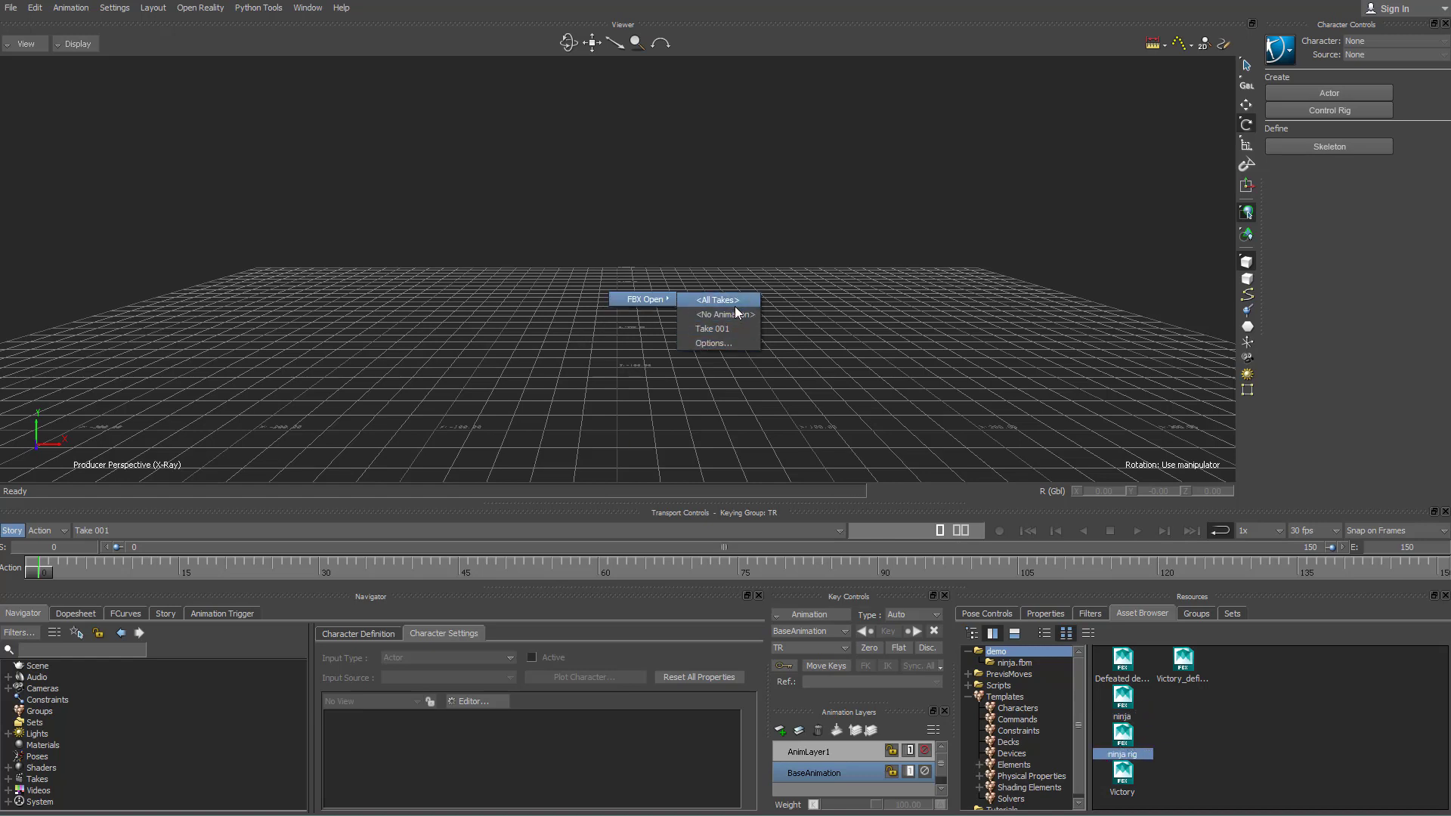
left_click(727, 314)
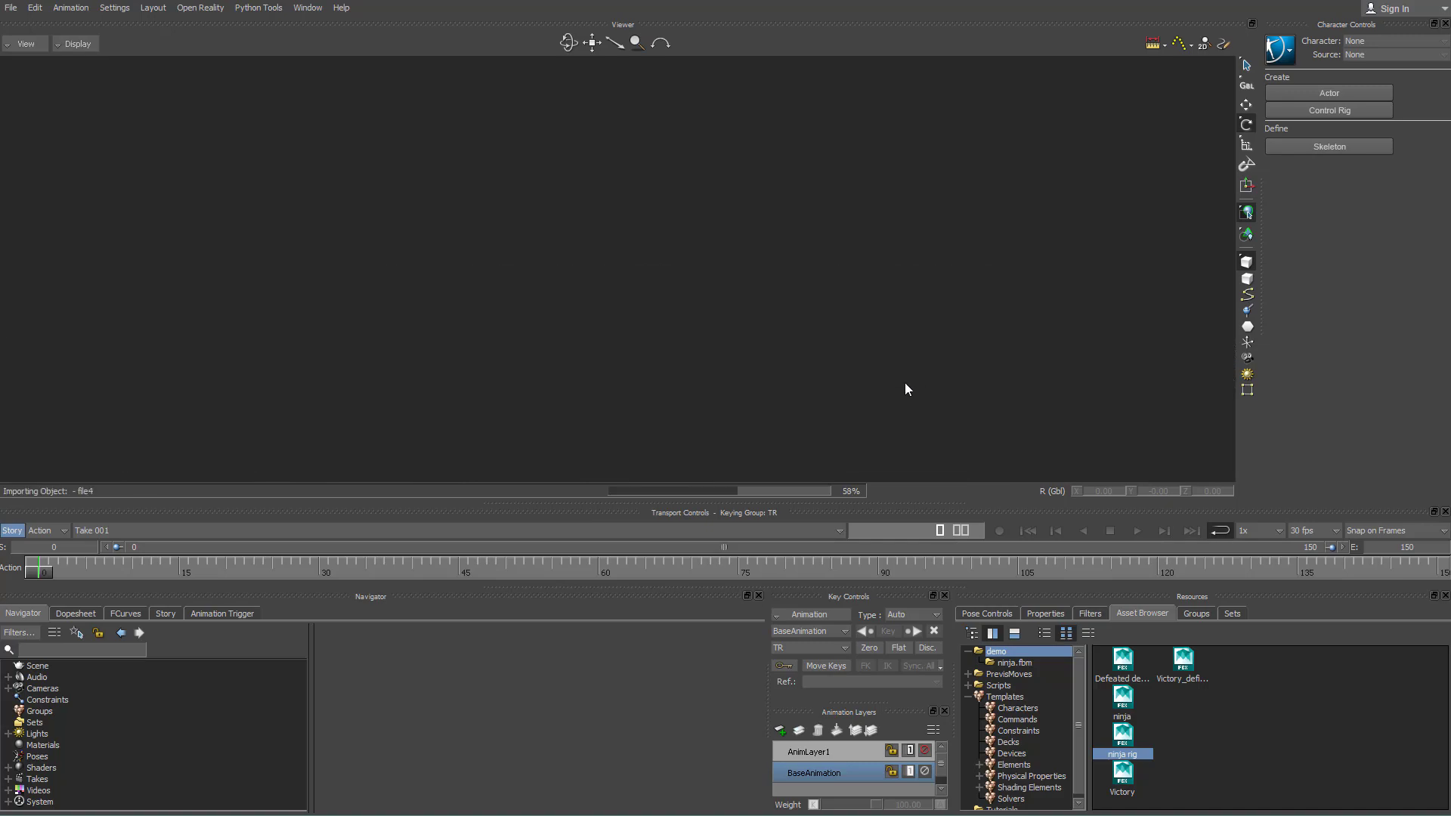
left_click_drag(904, 382, 845, 329, "alt")
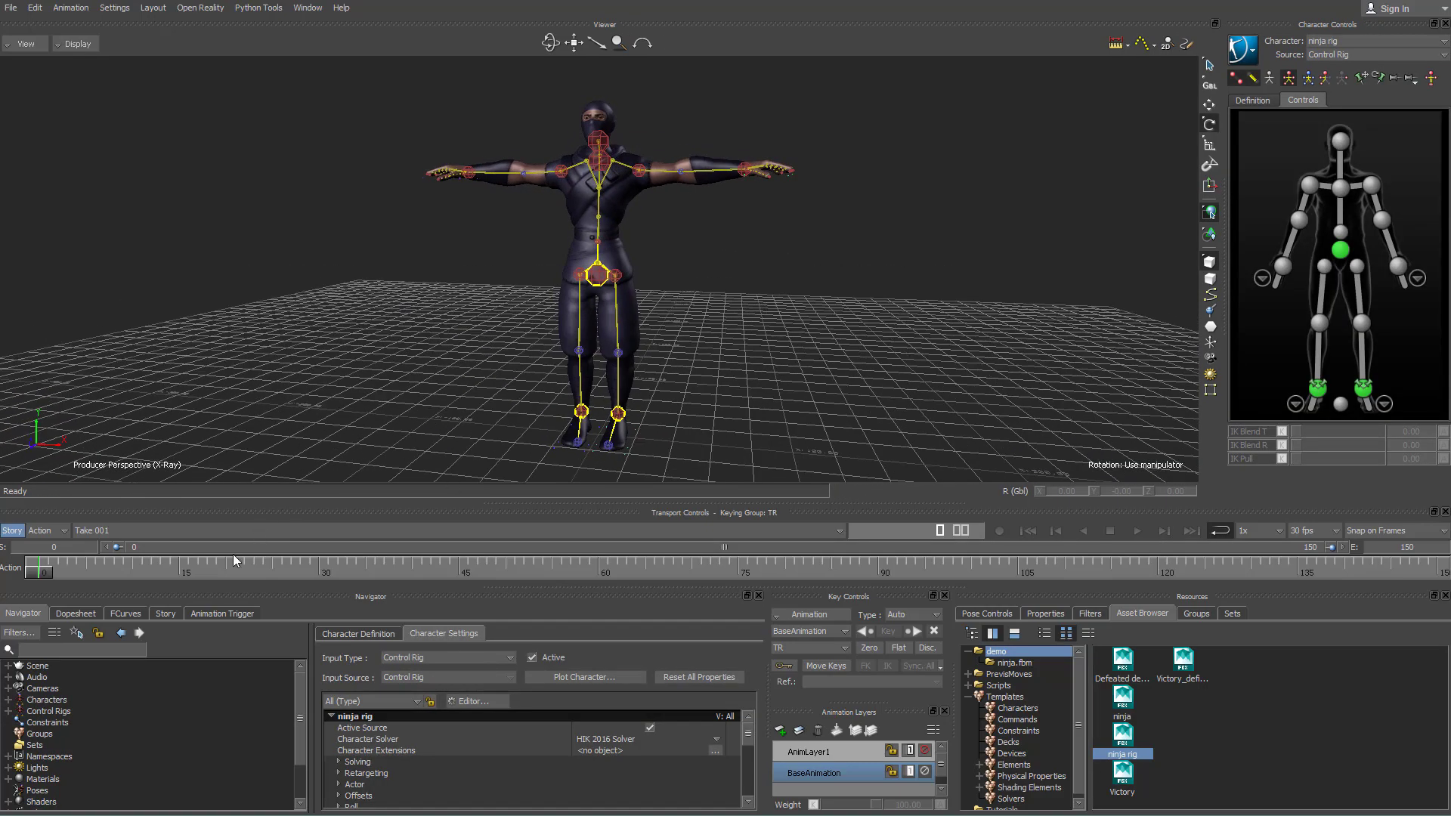
- Insert Victory_defined into the Story as a character track for ninja rig, and move the clip to start at frame 0
left_click(164, 614)
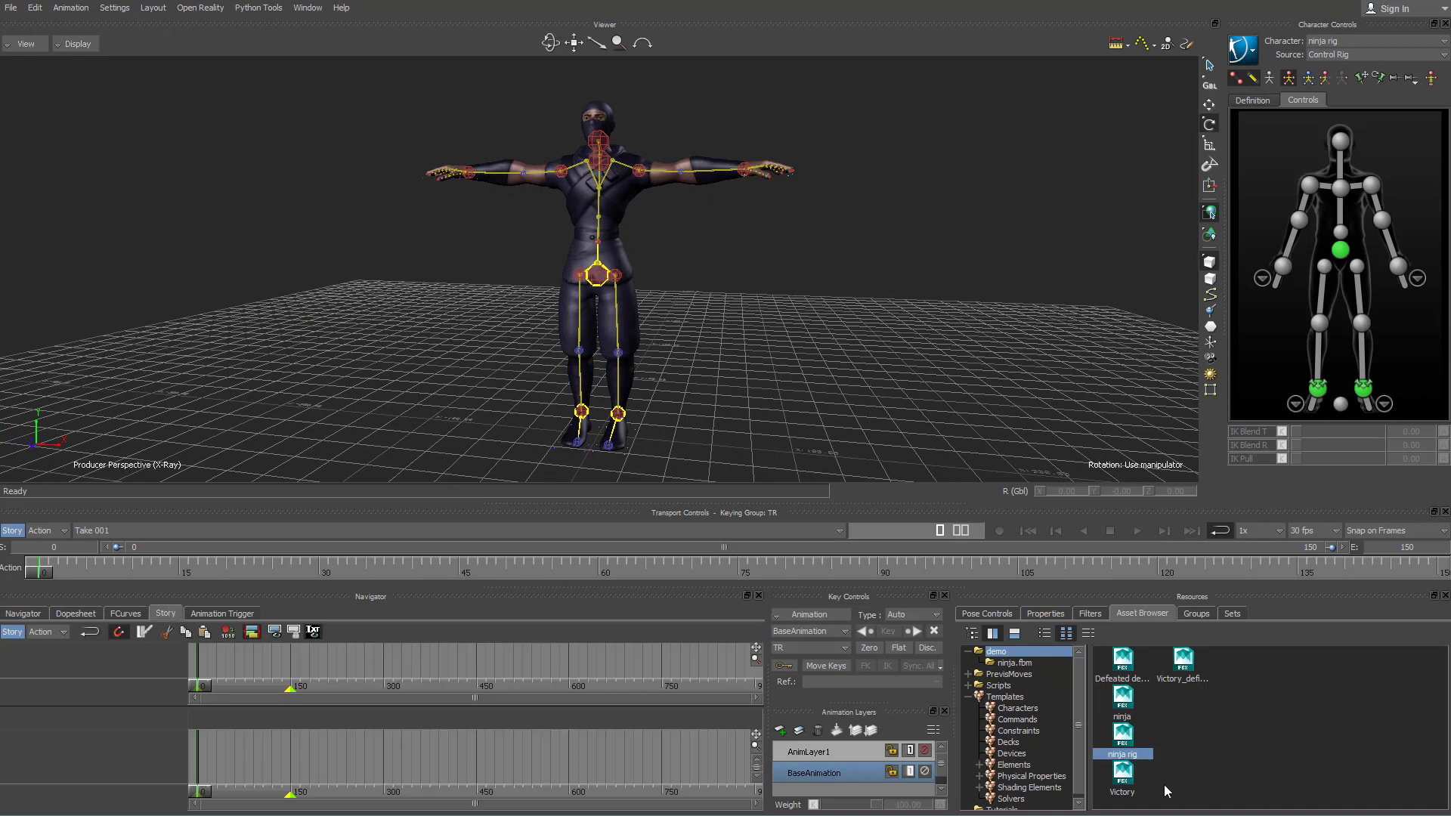
left_click(1186, 661)
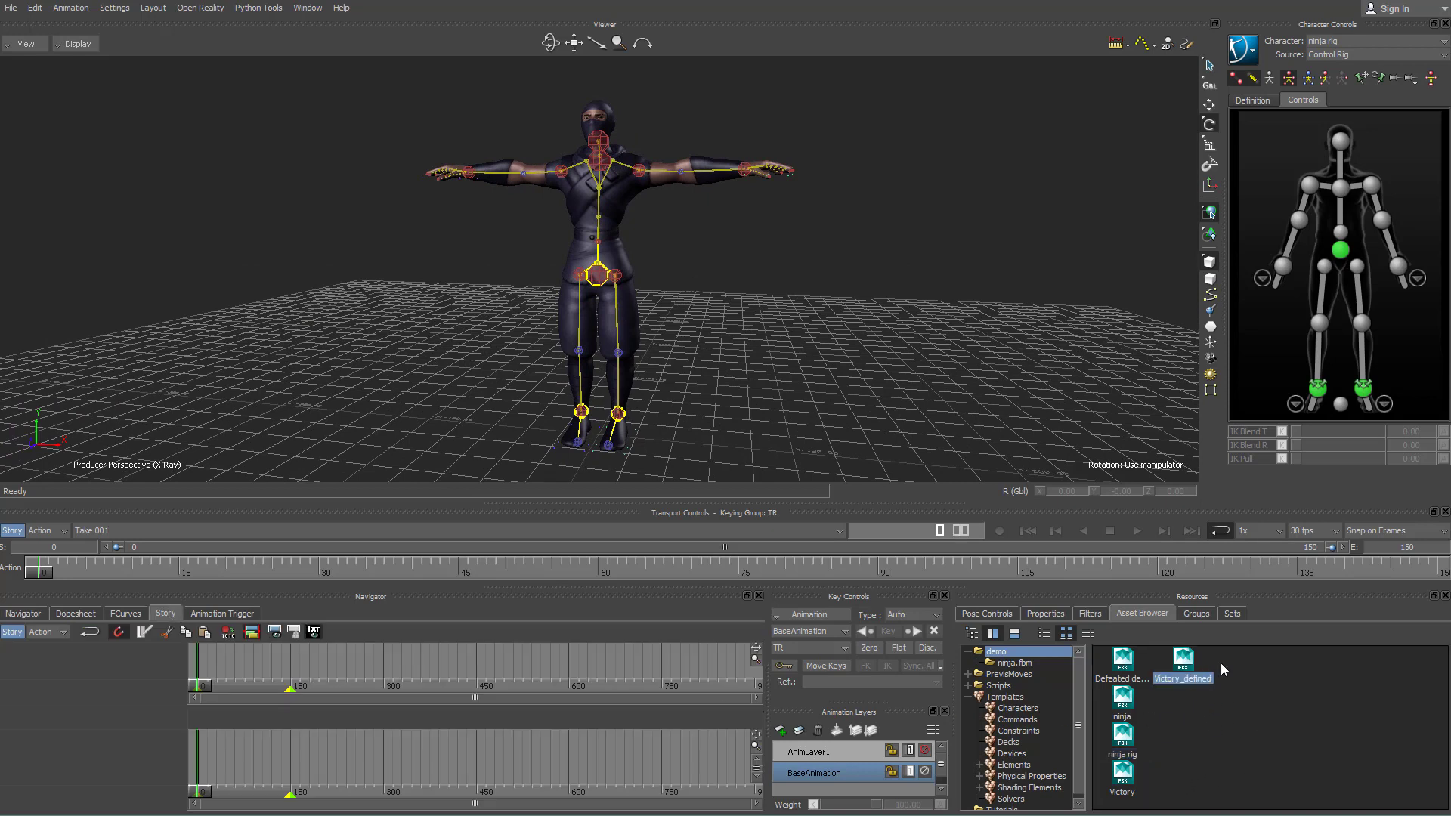
left_click_drag(1187, 670, 373, 747)
left_click_drag(290, 742, 292, 739)
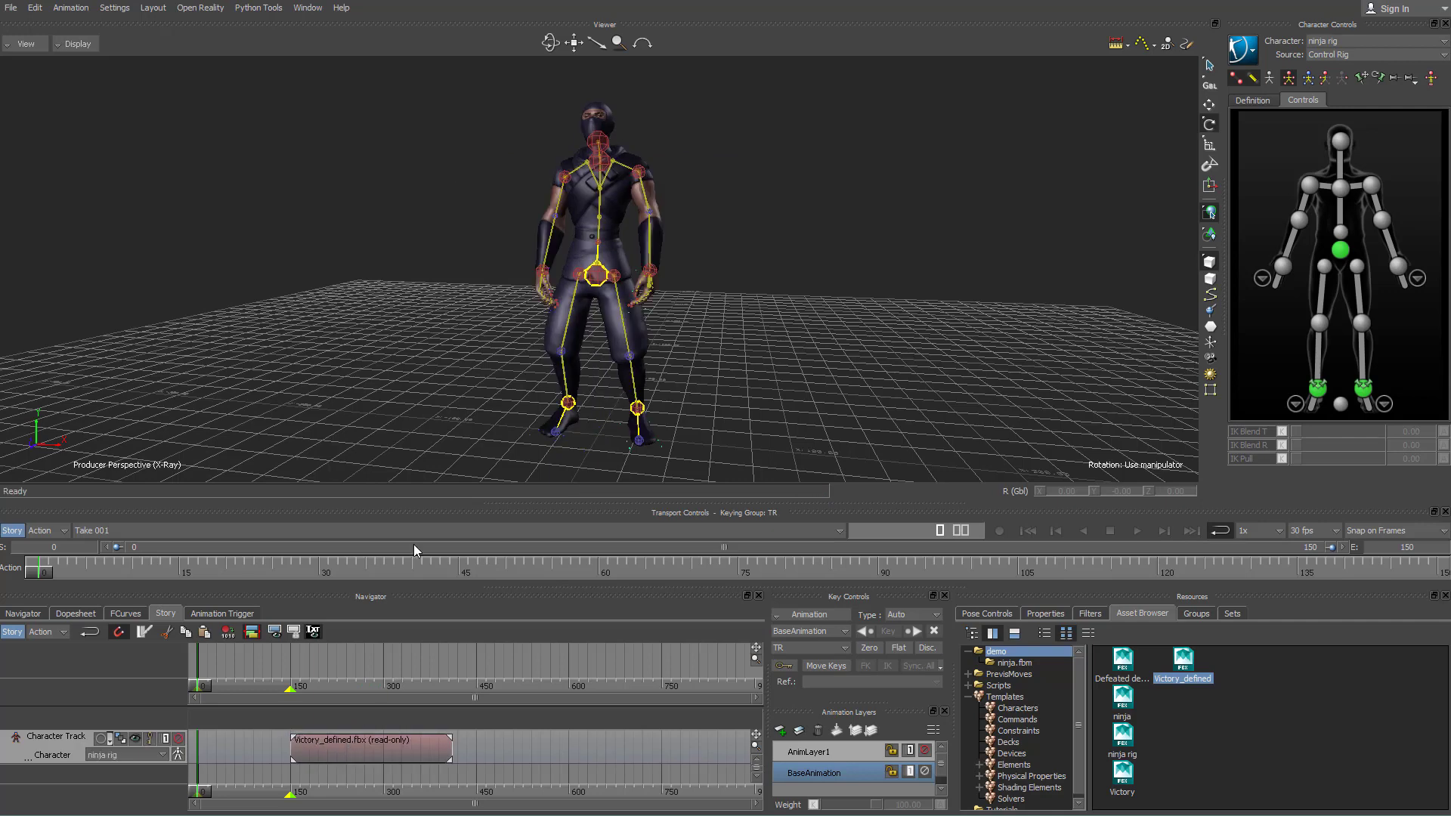
mouse_move(491, 277)
left_mouse_down("ctrl+shift")
mouse_move(387, 292)
mouse_move(487, 299)
left_mouse_up("ctrl+shift")
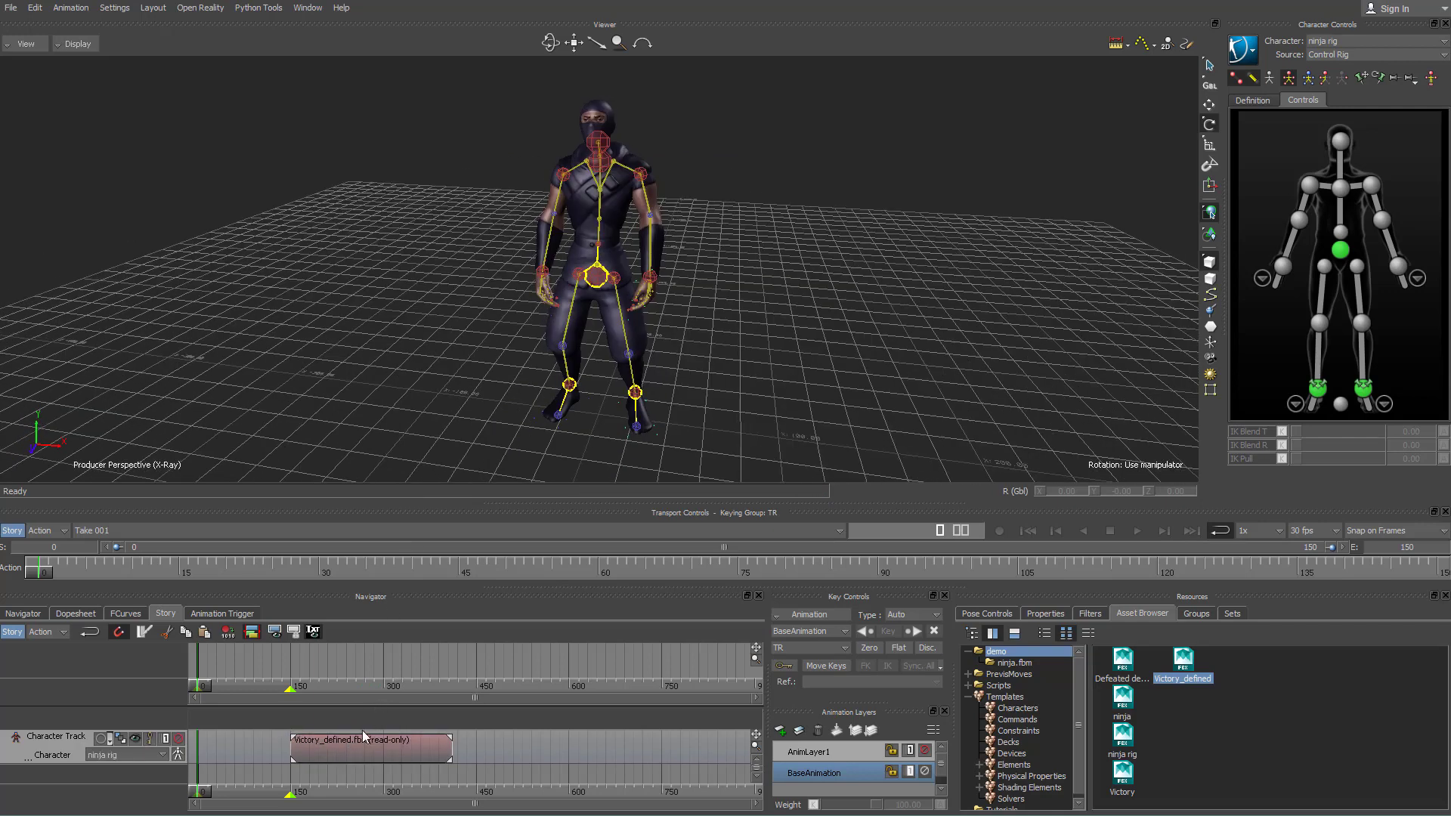
left_click_drag(362, 730, 256, 756)
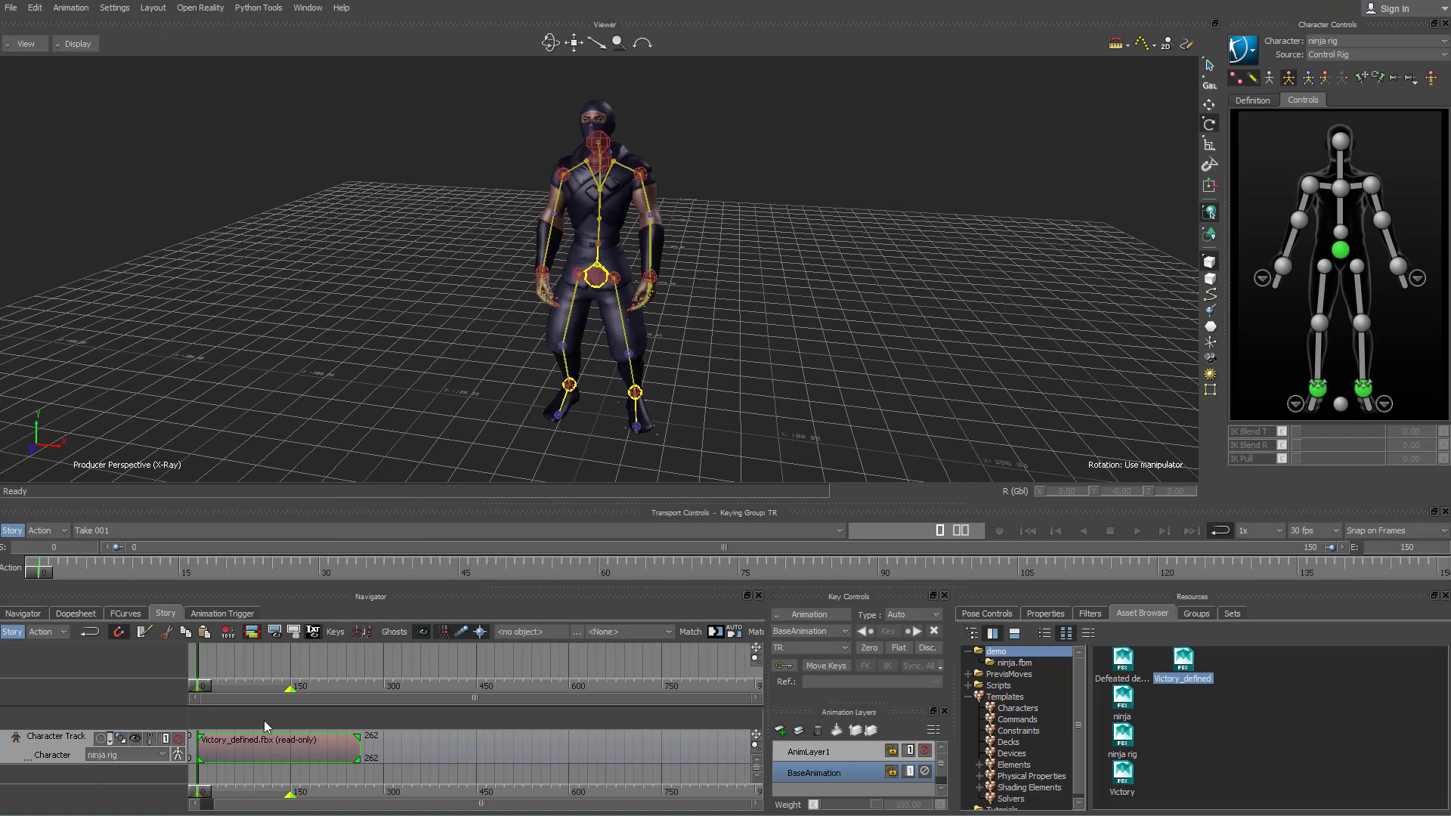
- Fit the playback range to the Victory_defined clip's start and end, and play the animation on the ninja
left_click(1137, 532)
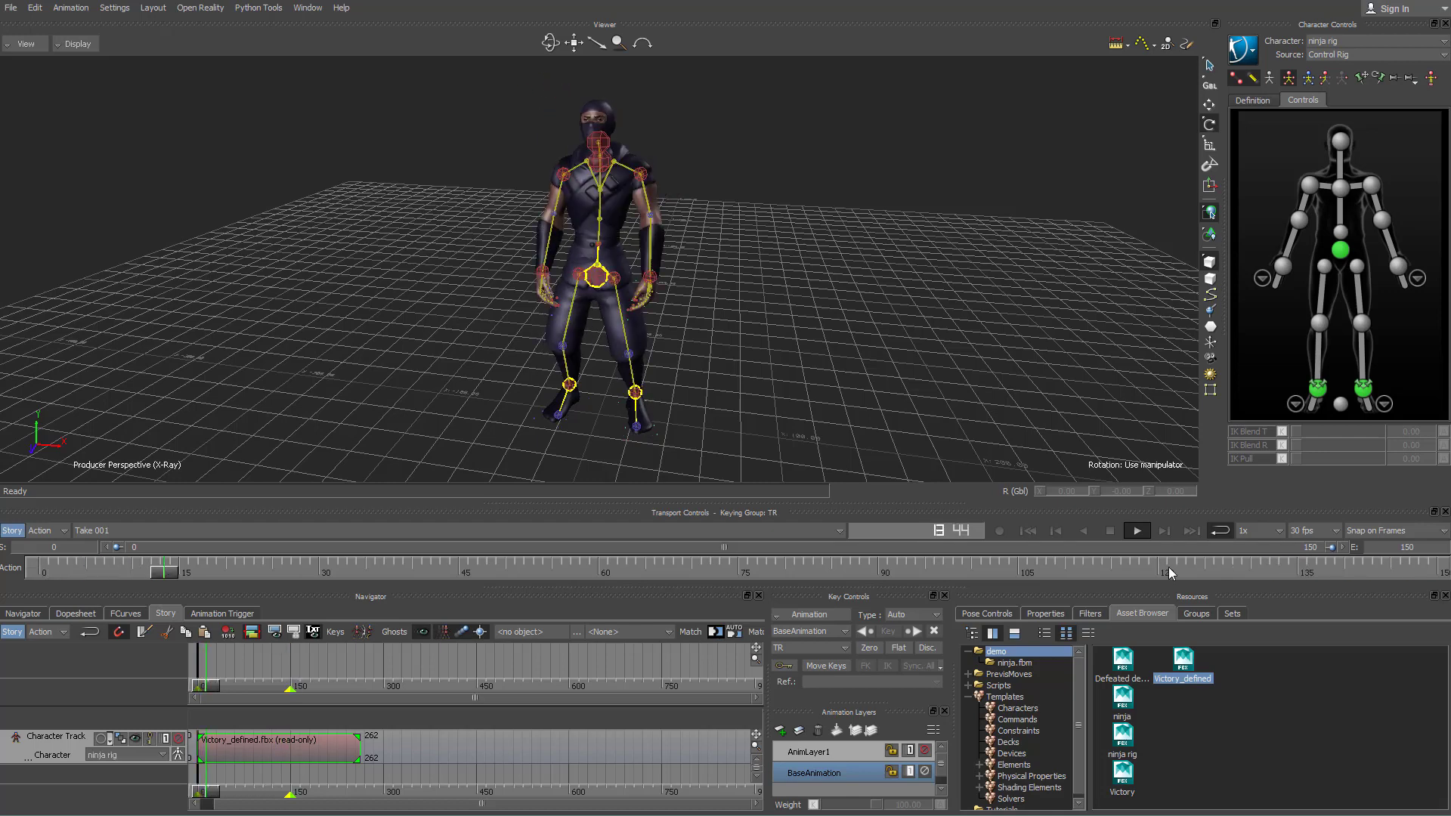
left_click(1111, 530)
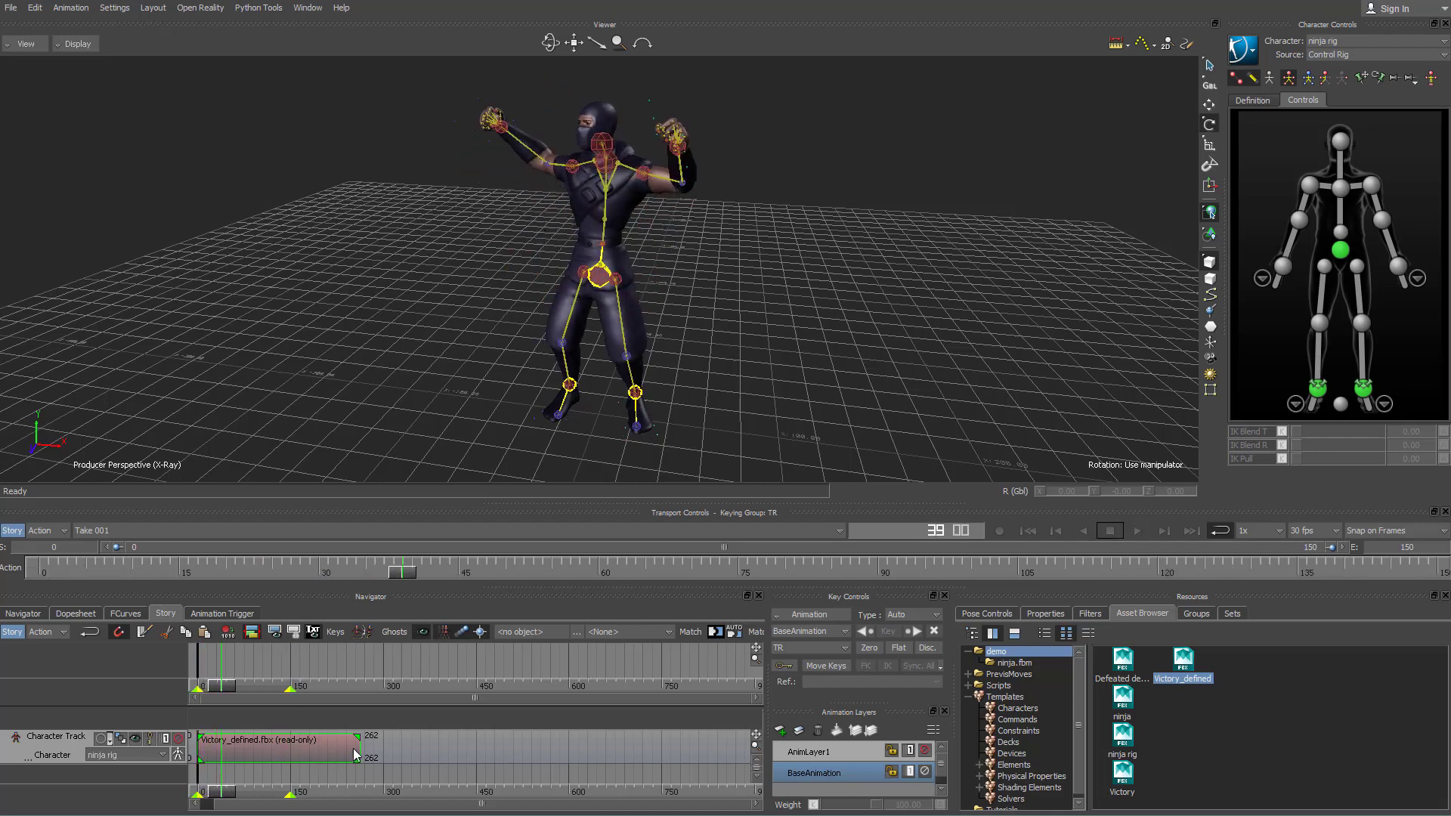
right_click(419, 741)
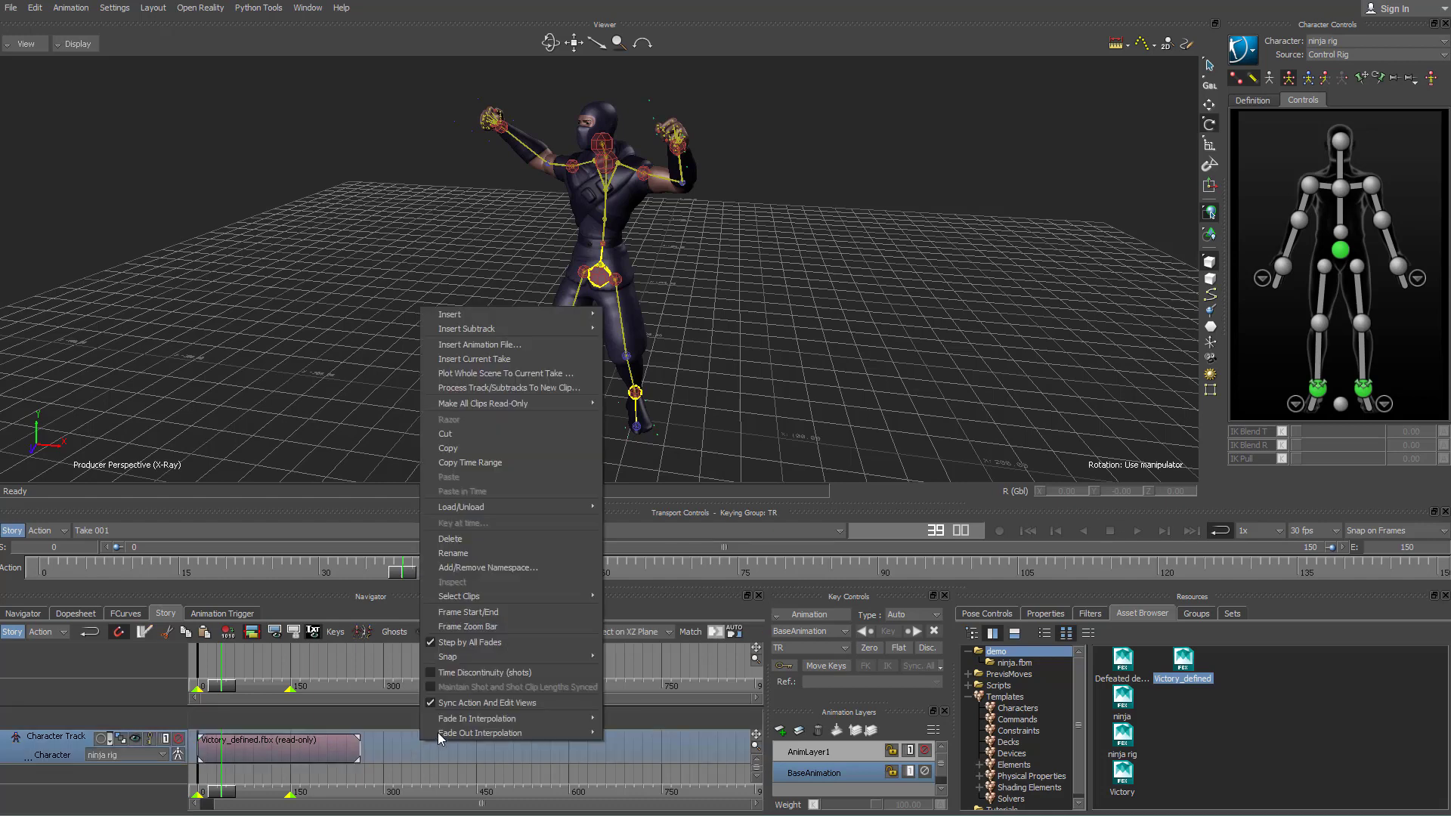
left_click(466, 610)
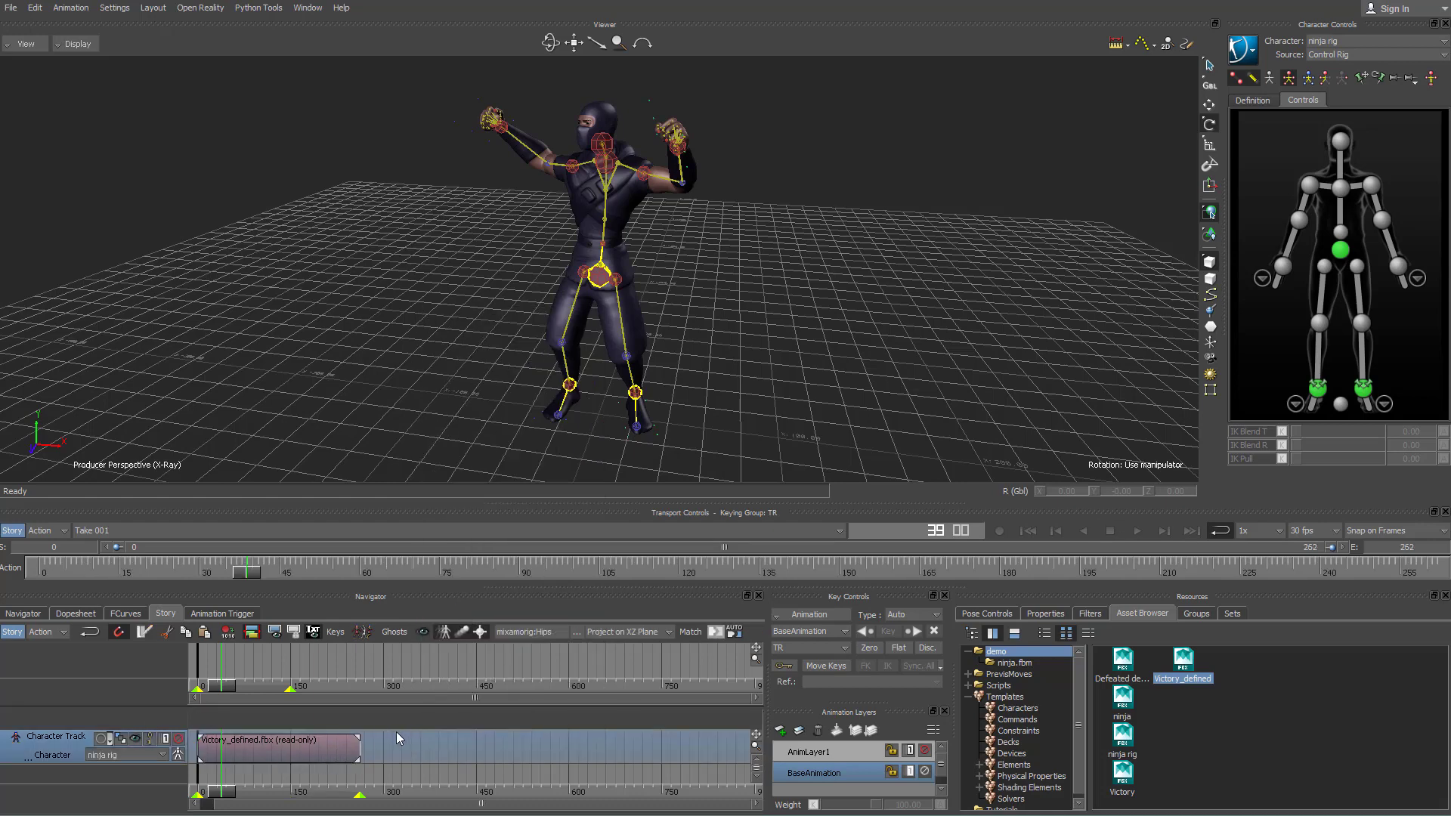
left_click(1134, 533)
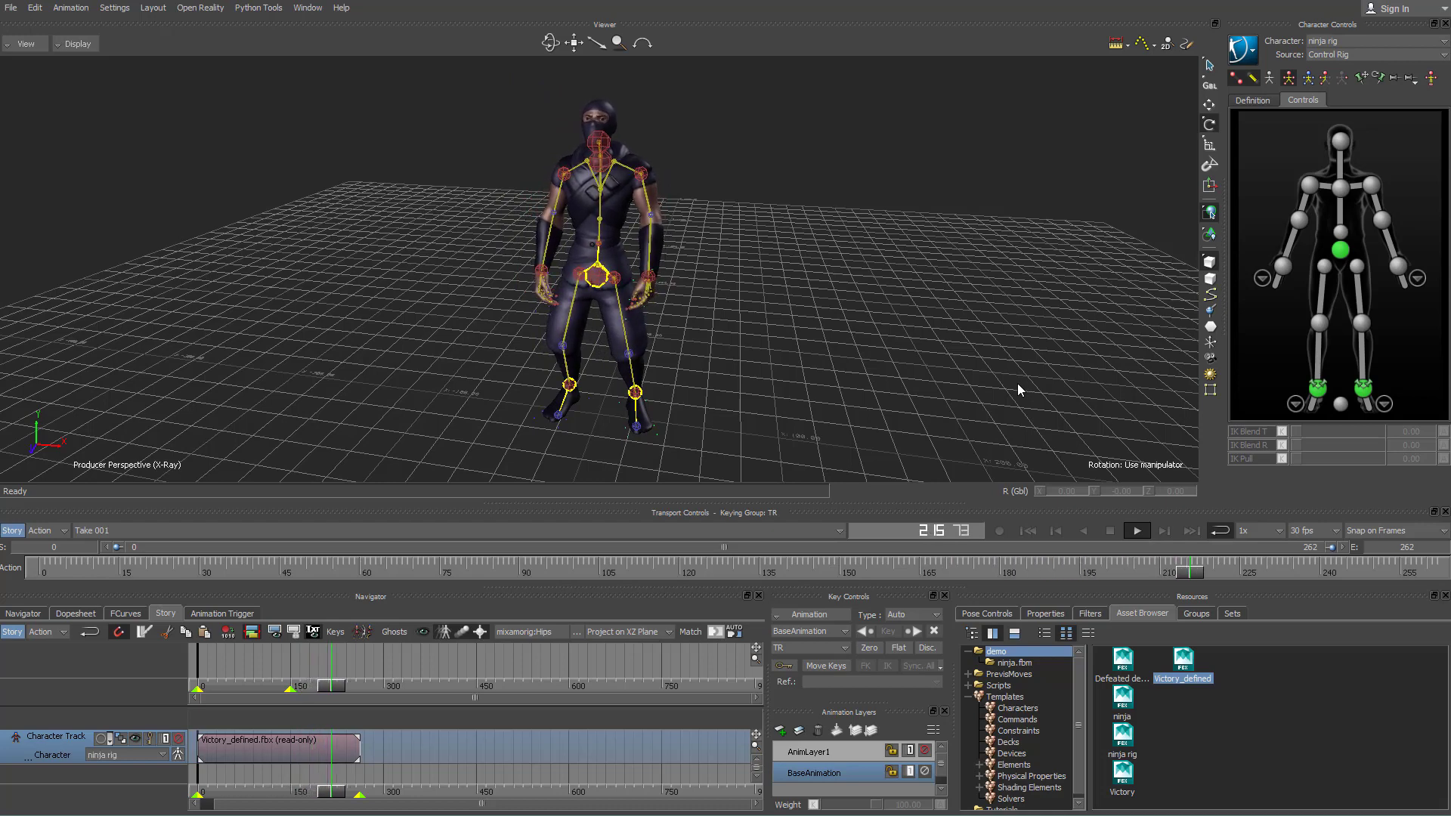
left_click(1110, 532)
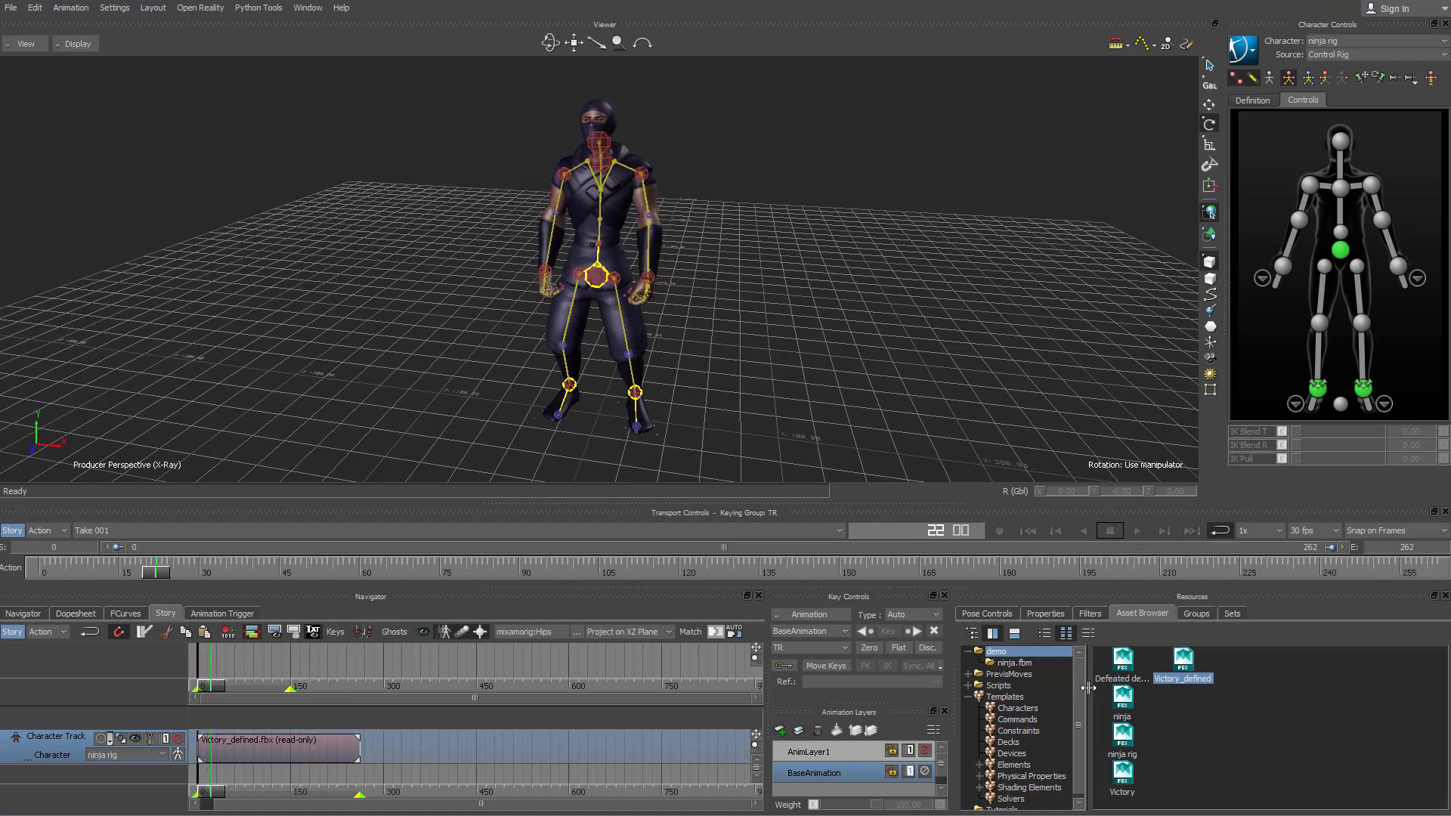
- Add the Defeated defined clip to the same character track, overlapping the end of Victory_defined so it starts at frame 202
left_click(1131, 664)
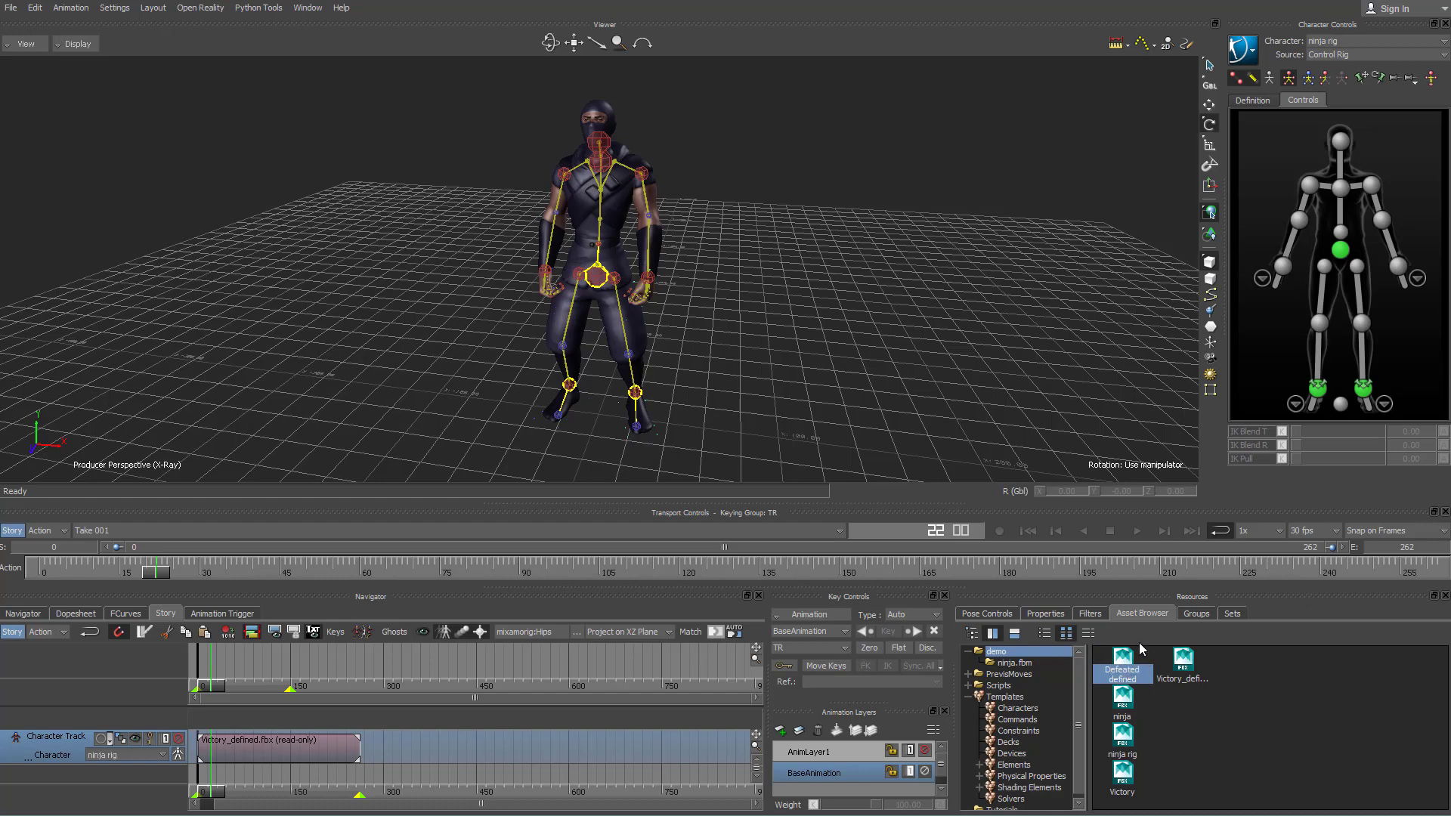
left_click_drag(1129, 655, 632, 743)
left_click_drag(450, 735, 352, 743)
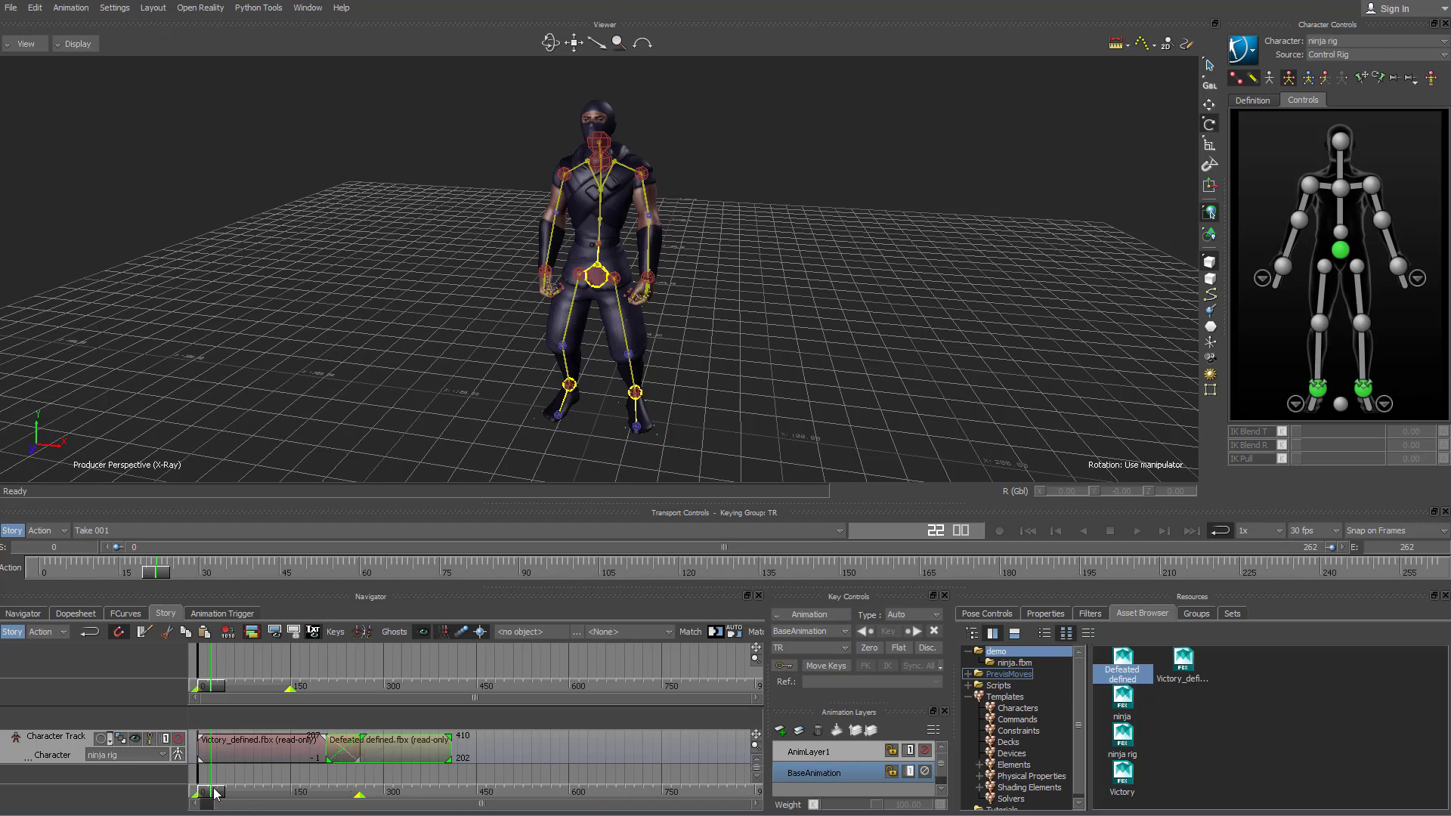
- Preview part of the combined animation and extend the playback range to frame both clips on the character track
left_click_drag(216, 792, 257, 791)
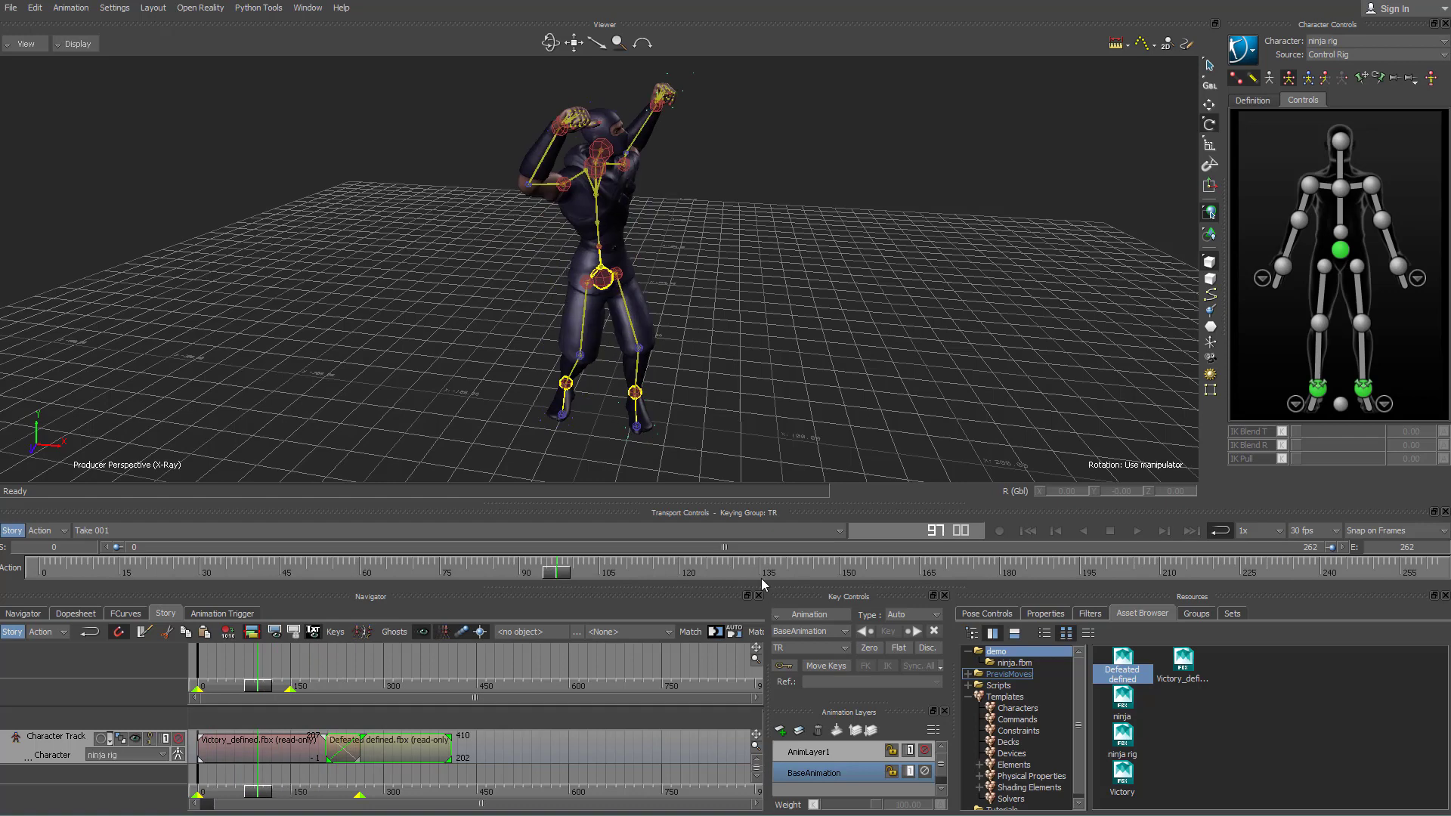
left_click(1130, 529)
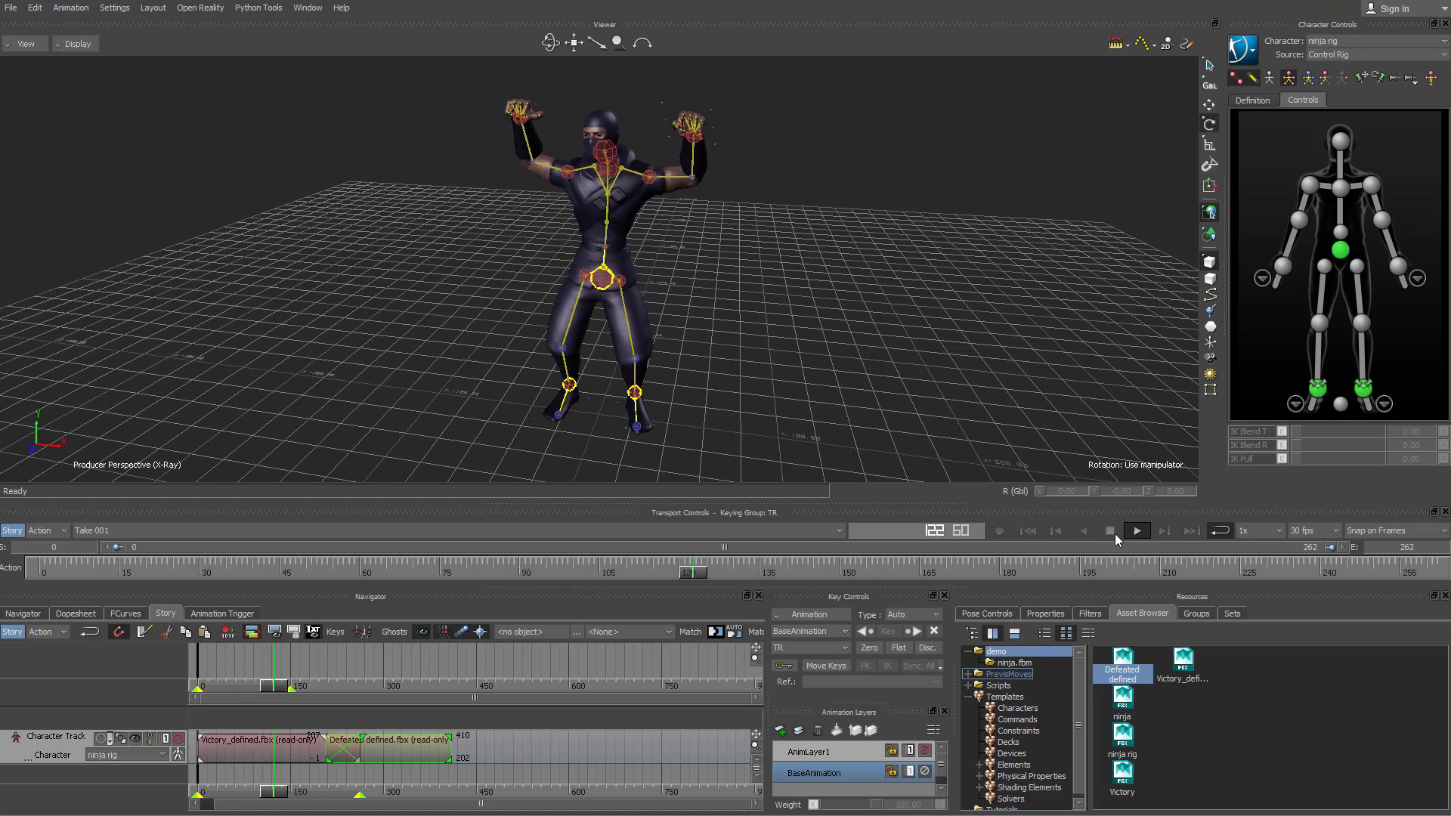
left_click(1111, 532)
right_click(473, 745)
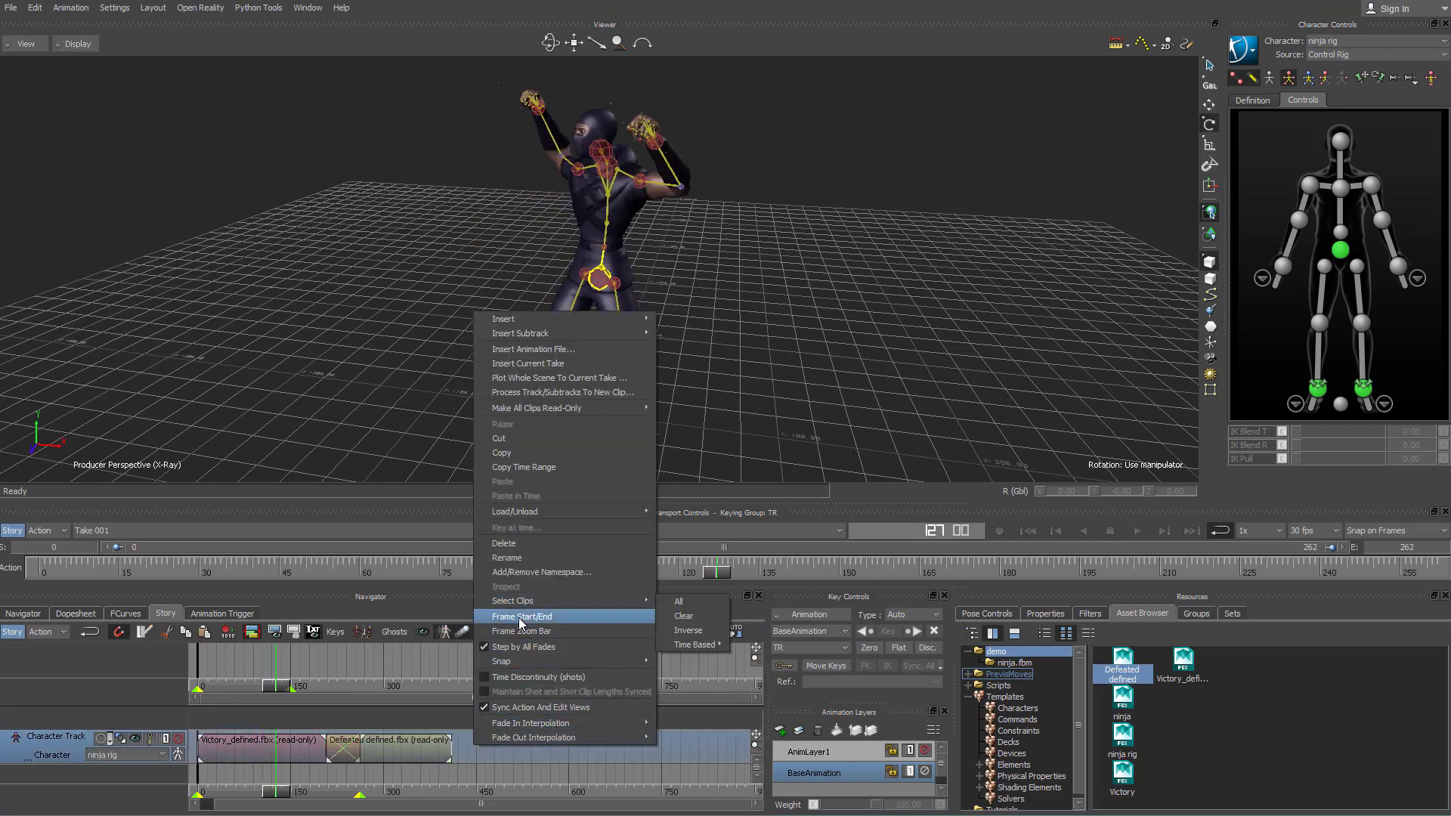
left_click(504, 617)
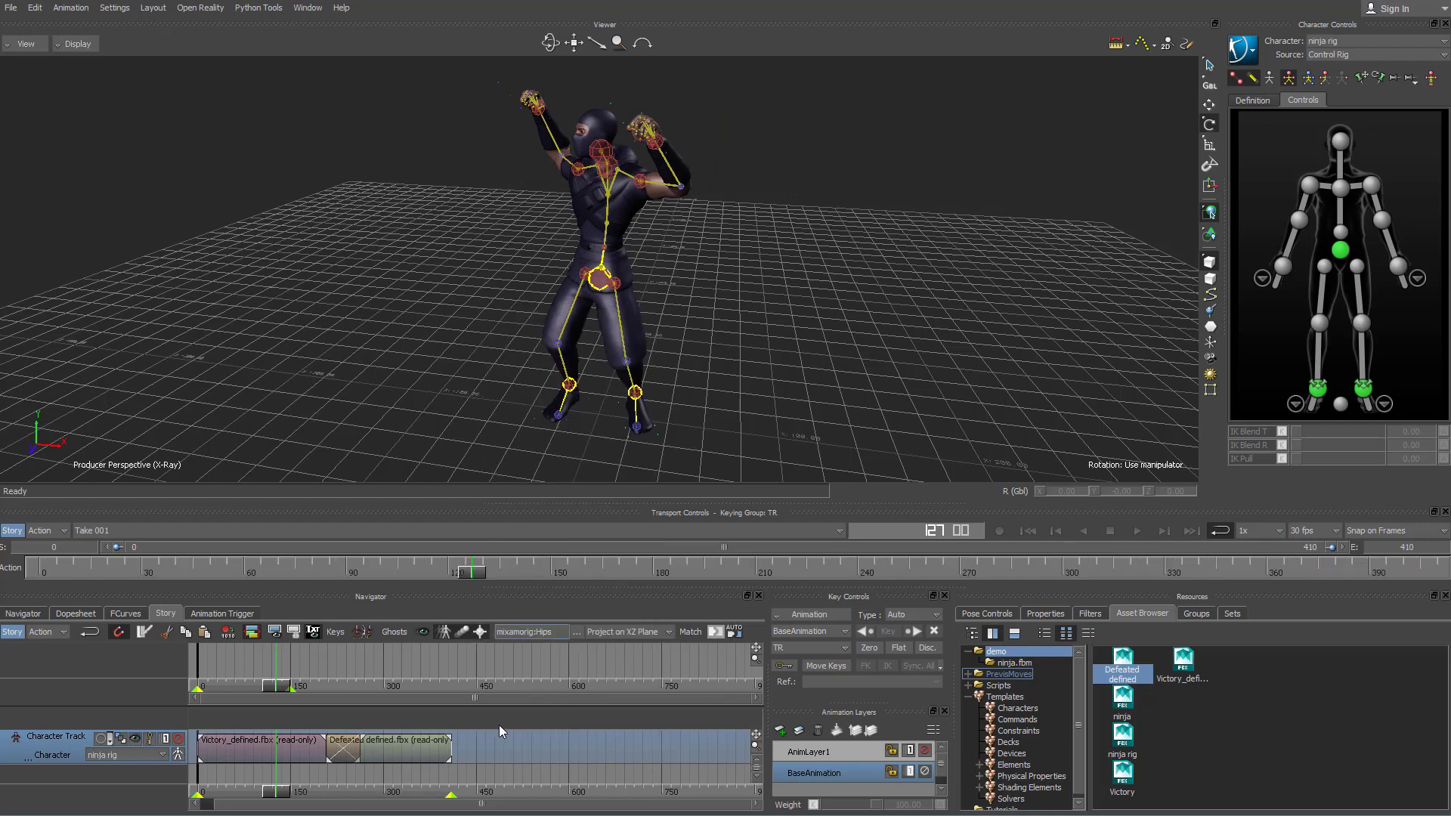
- Play the blended animation and examine the ninja's feet up close during the transition between the two clips
left_click(1138, 529)
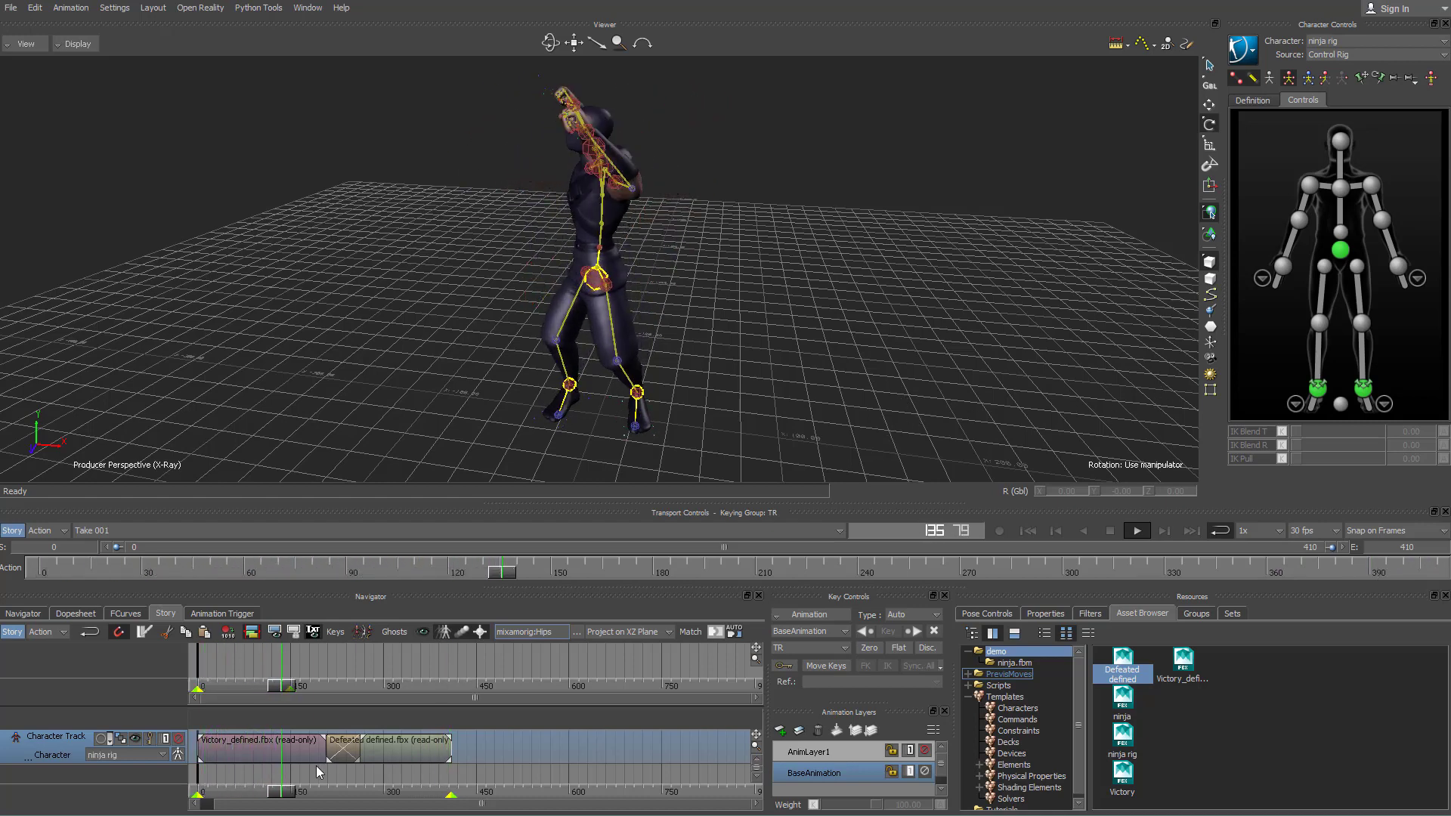
scroll(836, 362, "up", 6)
left_click_drag(828, 372, 854, 258, "shift")
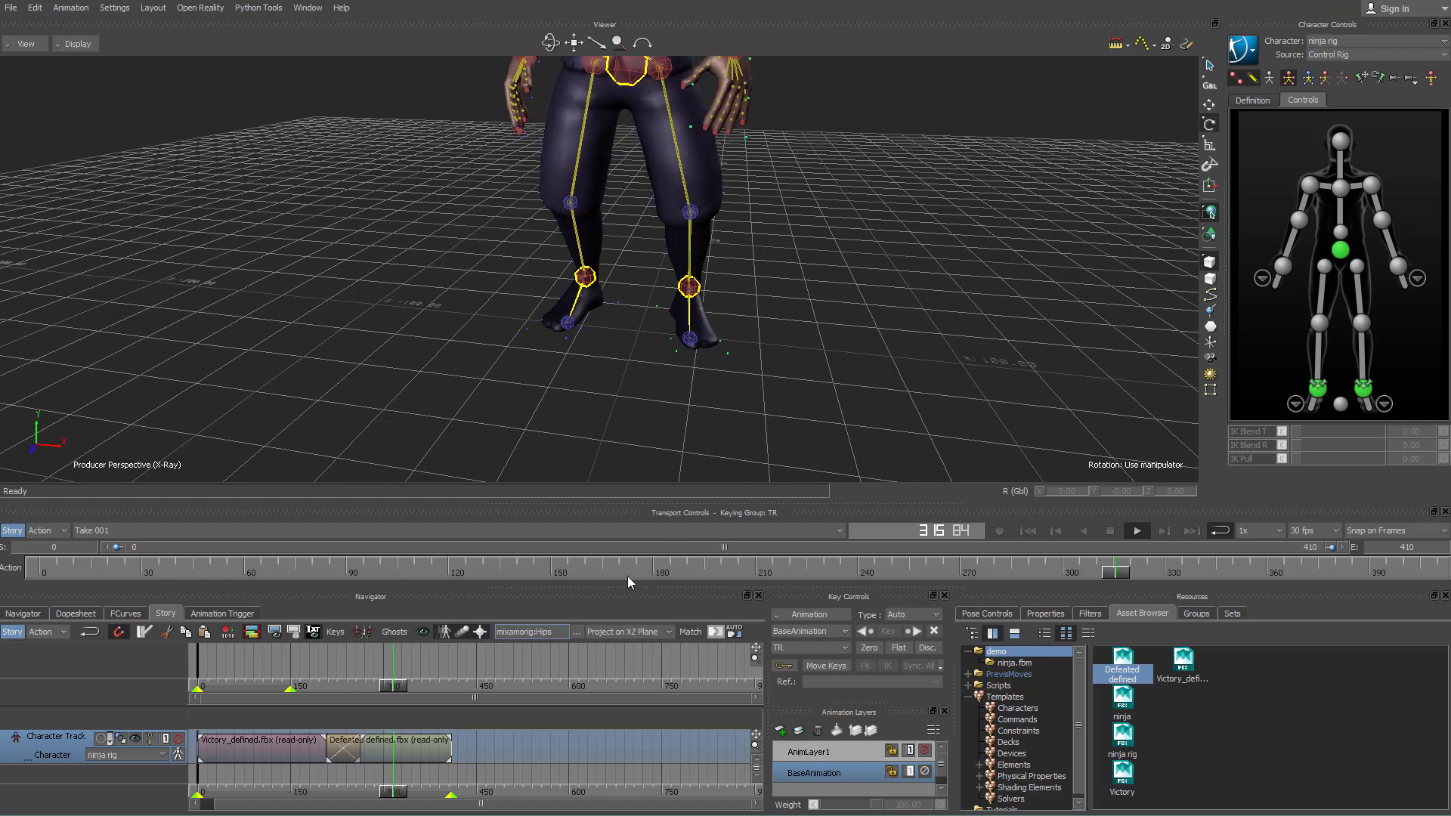
left_click(1110, 533)
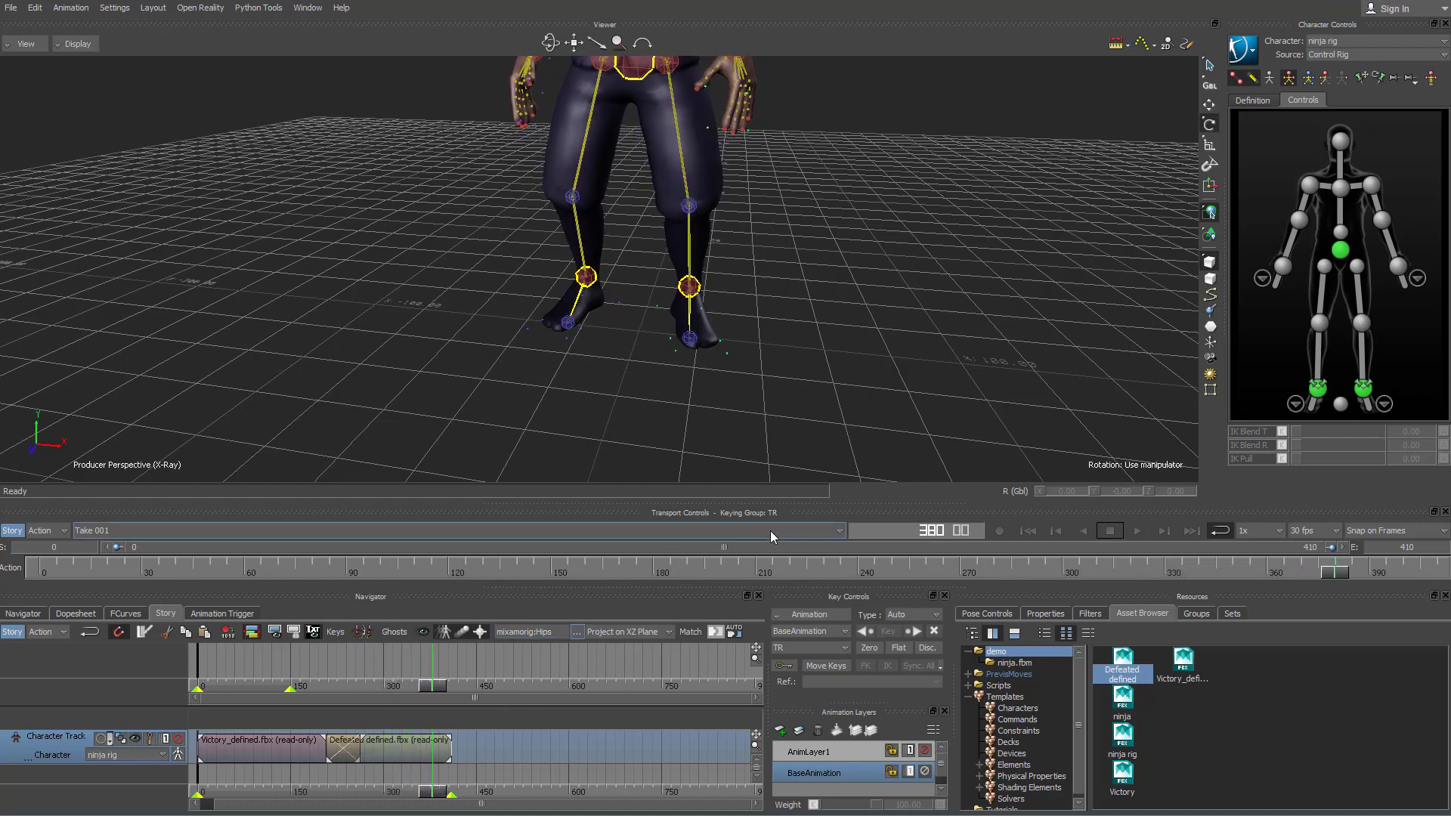
- Show the character track's ghosts in the viewport and frame the ninja's feet up close
left_click(151, 739)
left_click_drag(593, 396, 657, 404, "alt")
scroll(770, 434, "up", 4)
left_click_drag(746, 435, 641, 344, "alt")
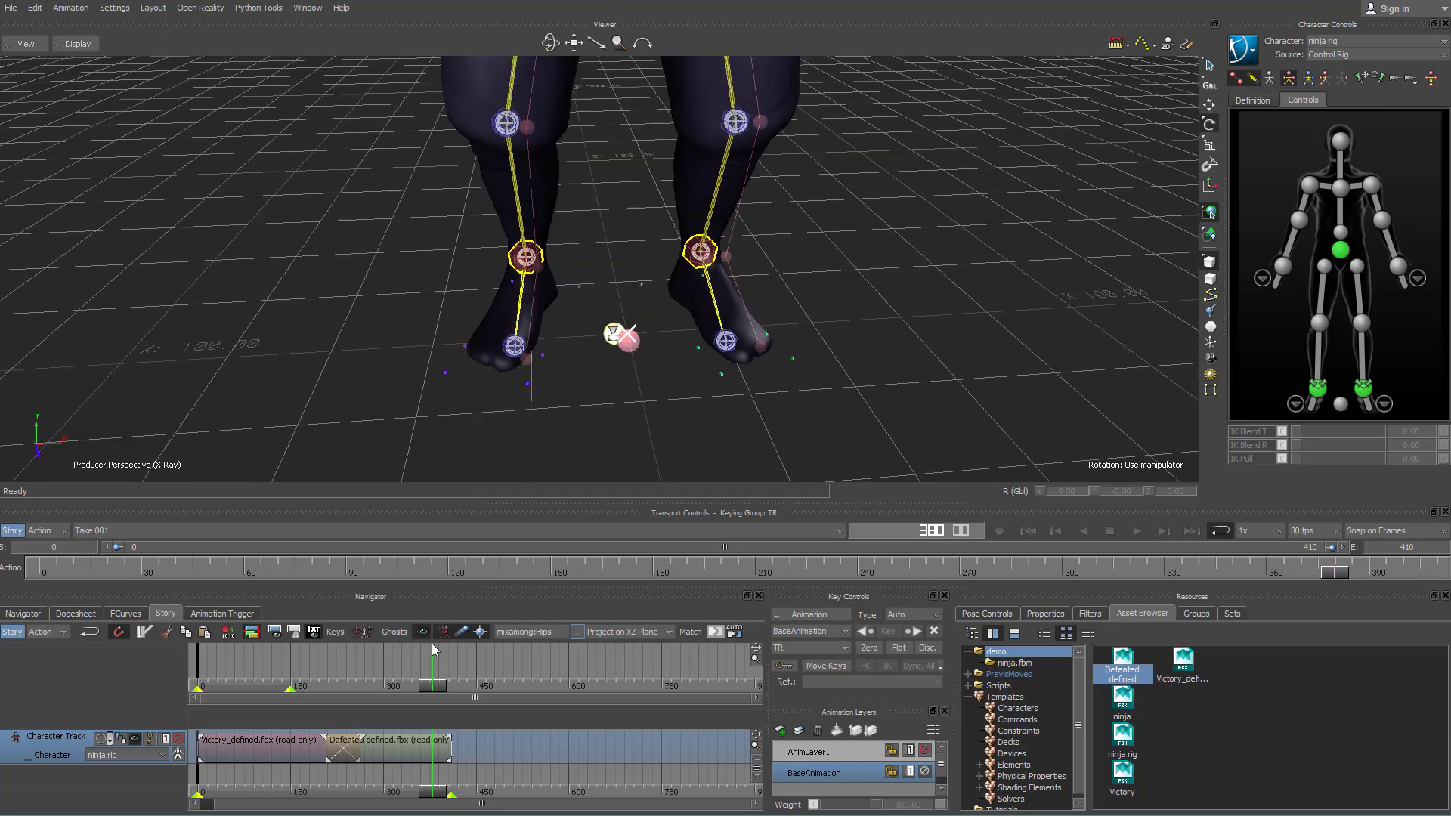
- Move the Defeated defined clip's ghost to X -0.27, Z 2.10 to line up the feet with the previous clip
left_click(372, 752)
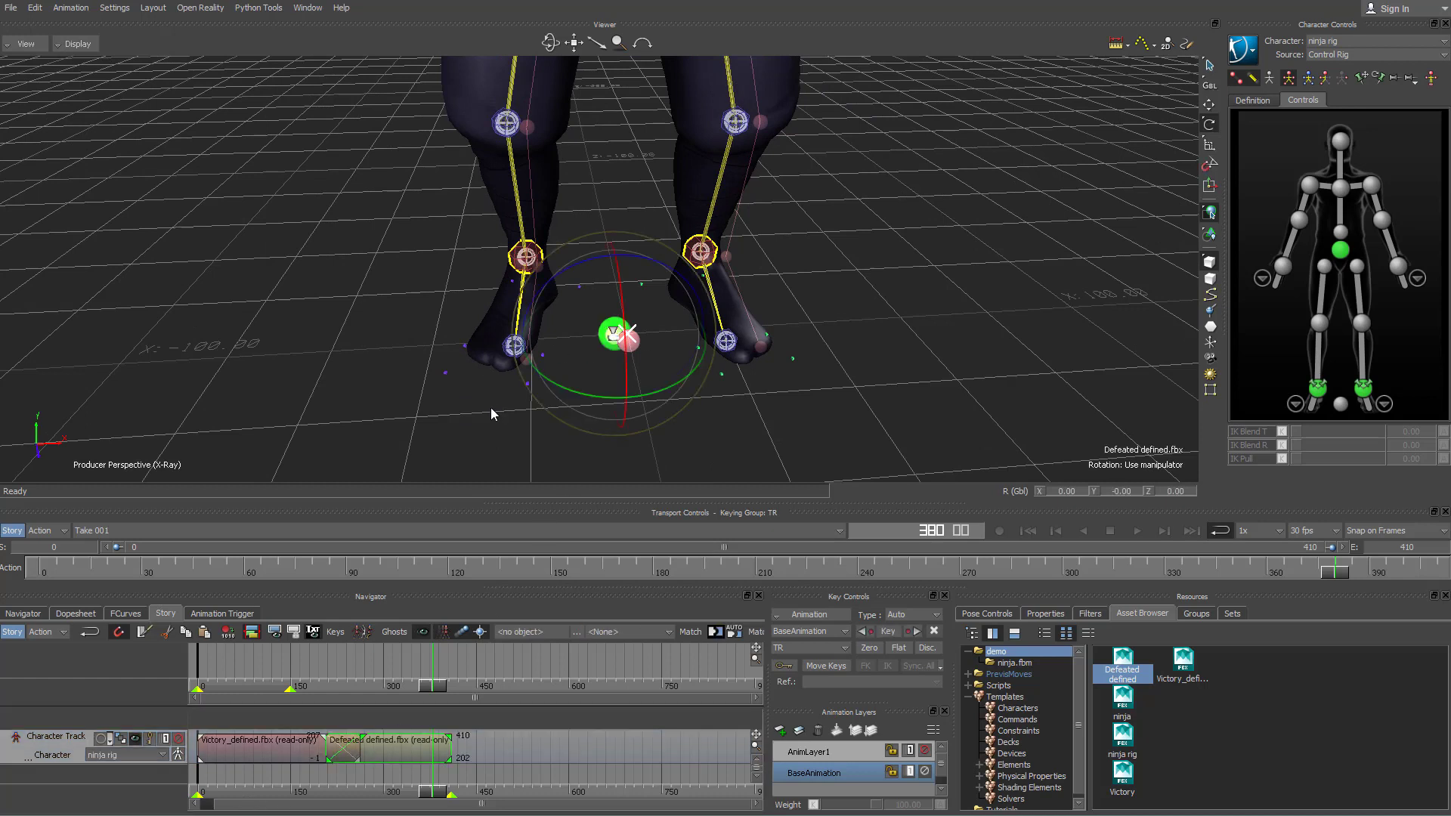
key("t")
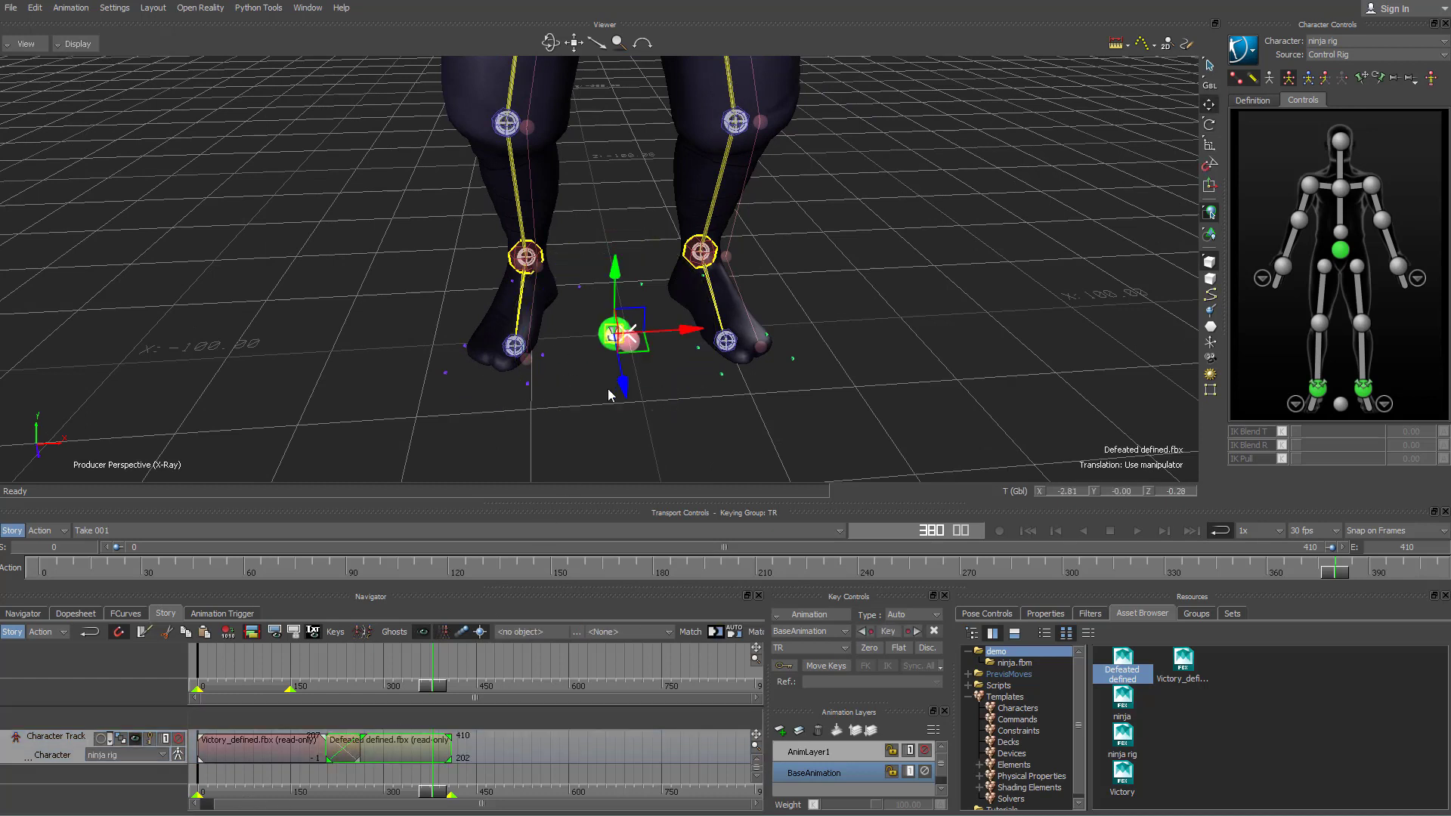
left_click_drag(625, 385, 619, 392)
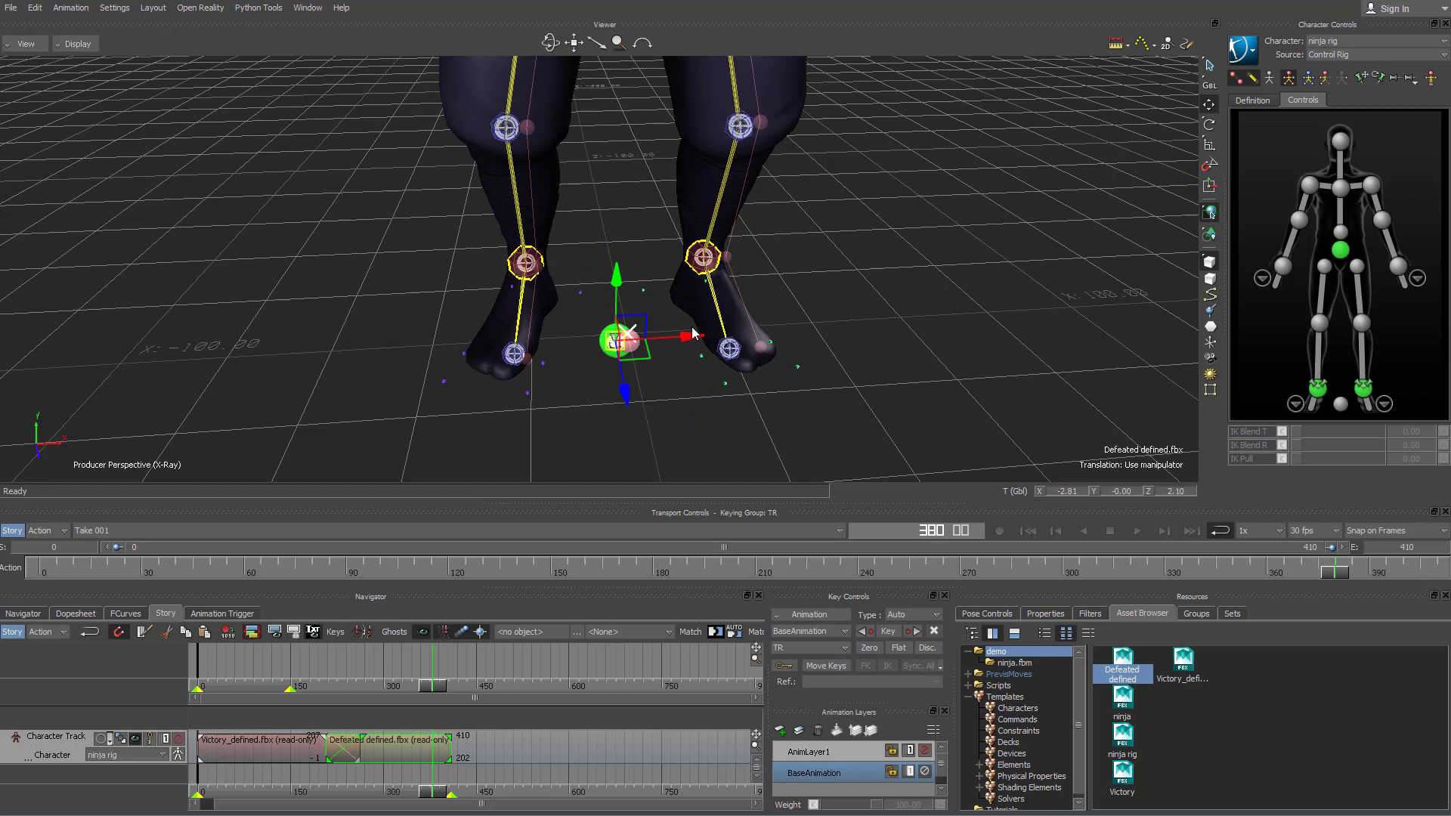
mouse_move(688, 337)
left_mouse_down()
mouse_move(701, 336)
mouse_move(689, 334)
left_mouse_up()
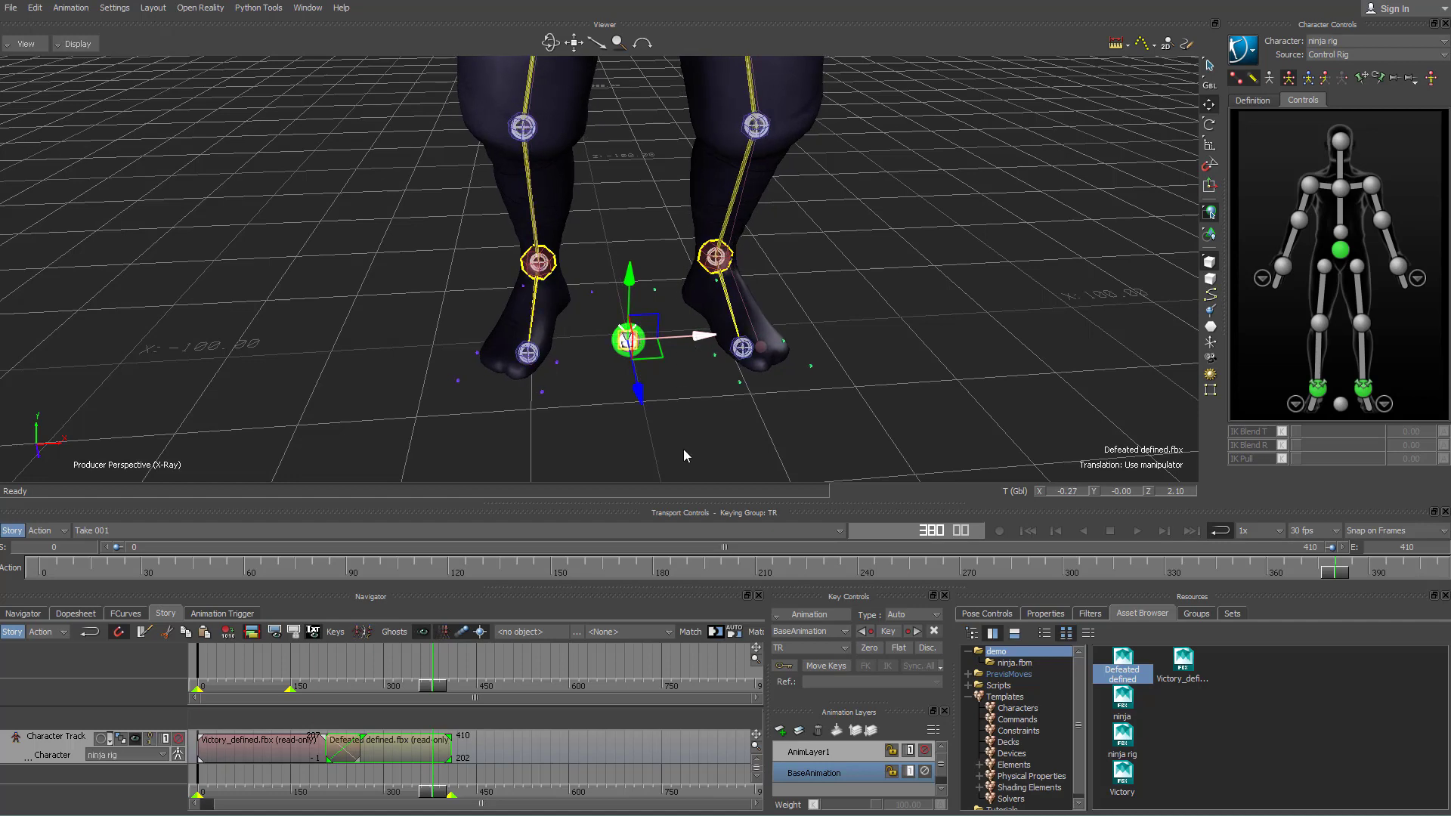
- Match the Defeated defined clip to the previous clip at frame 236, with no match object, using Gravity XZ for translation and rotation
mouse_move(359, 803)
left_mouse_down()
mouse_move(302, 801)
mouse_move(405, 804)
mouse_move(353, 810)
left_mouse_up()
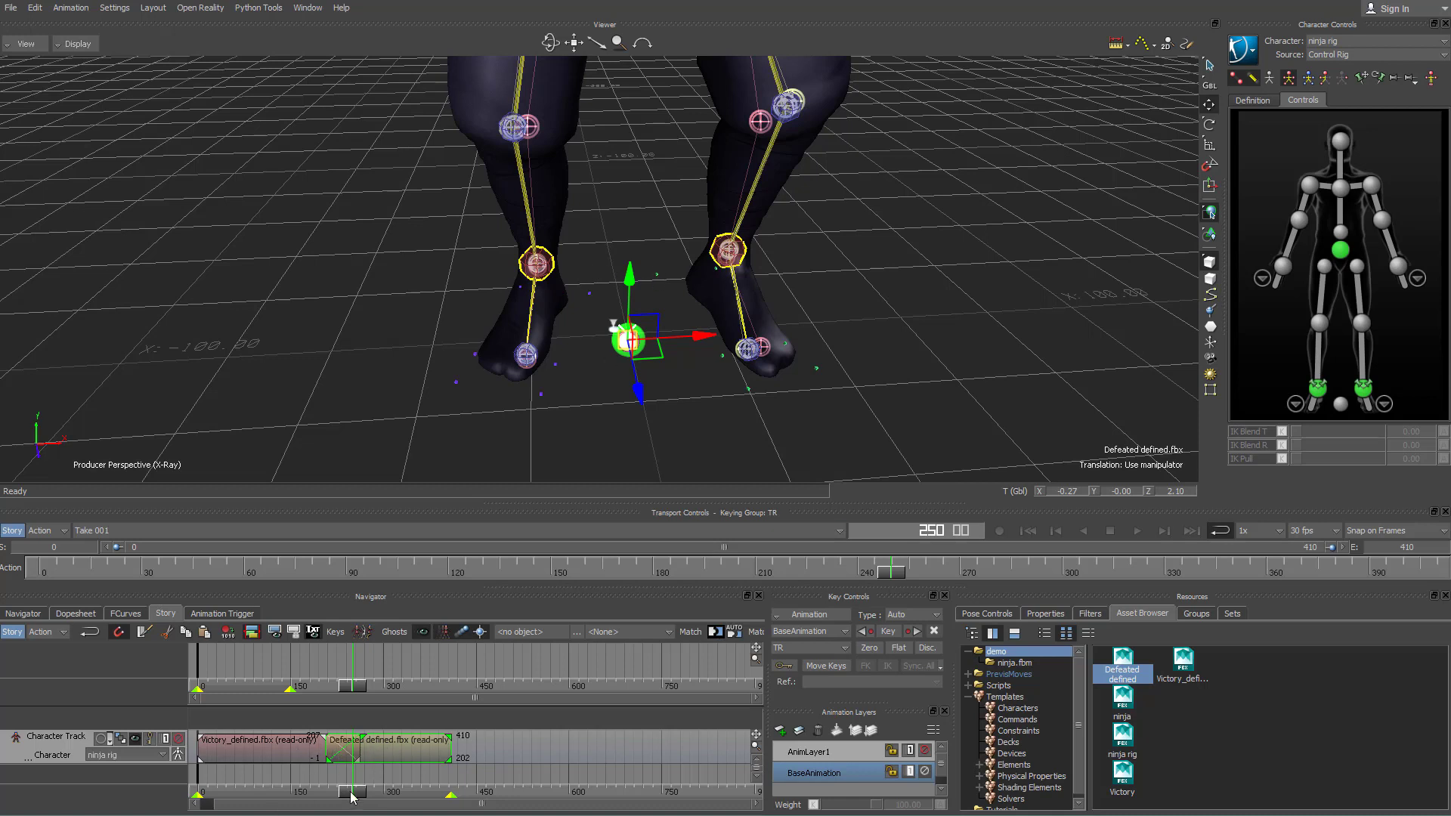
mouse_move(352, 796)
left_mouse_down()
mouse_move(312, 796)
mouse_move(327, 795)
left_mouse_up()
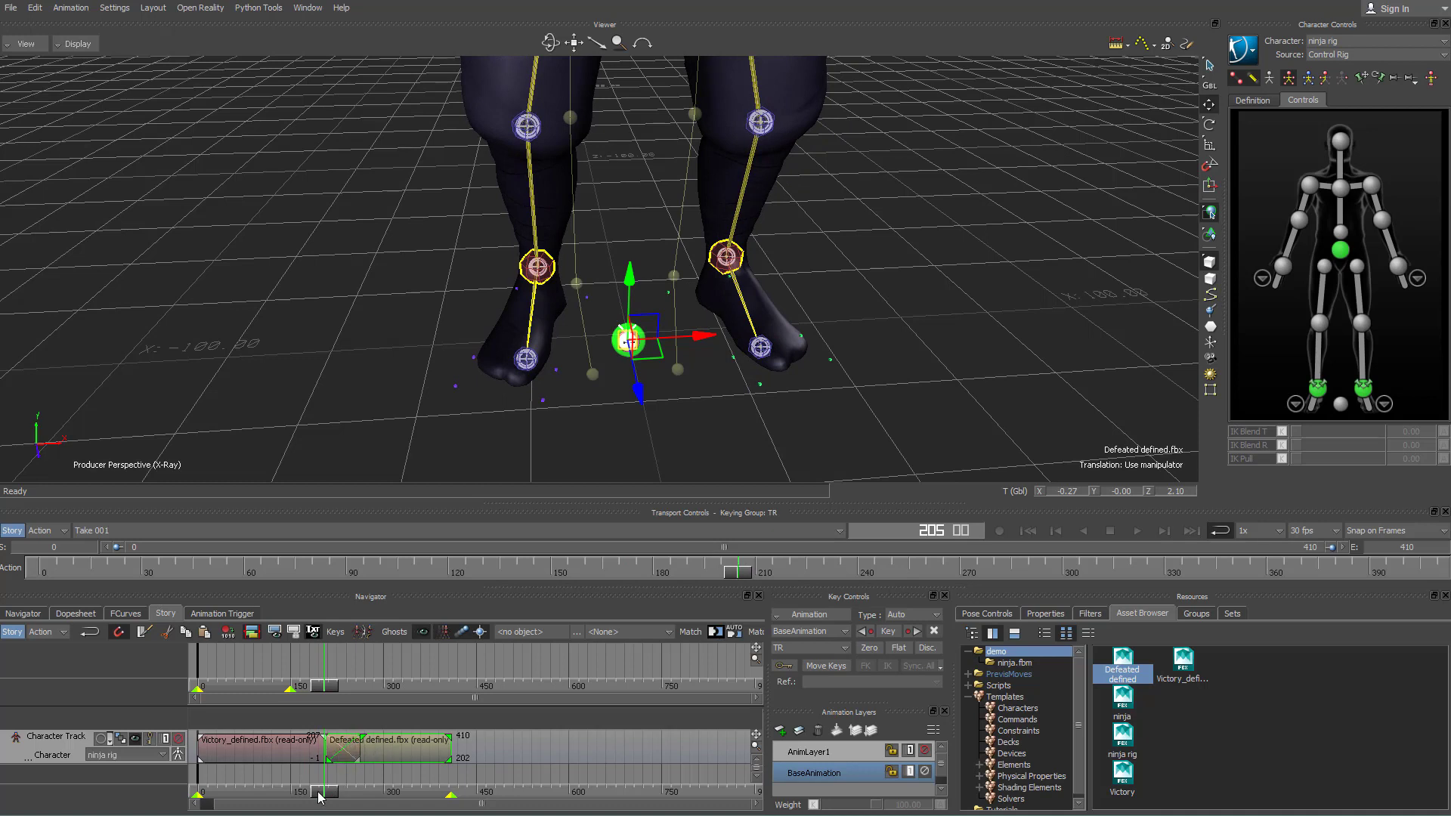
left_click_drag(319, 797, 343, 795)
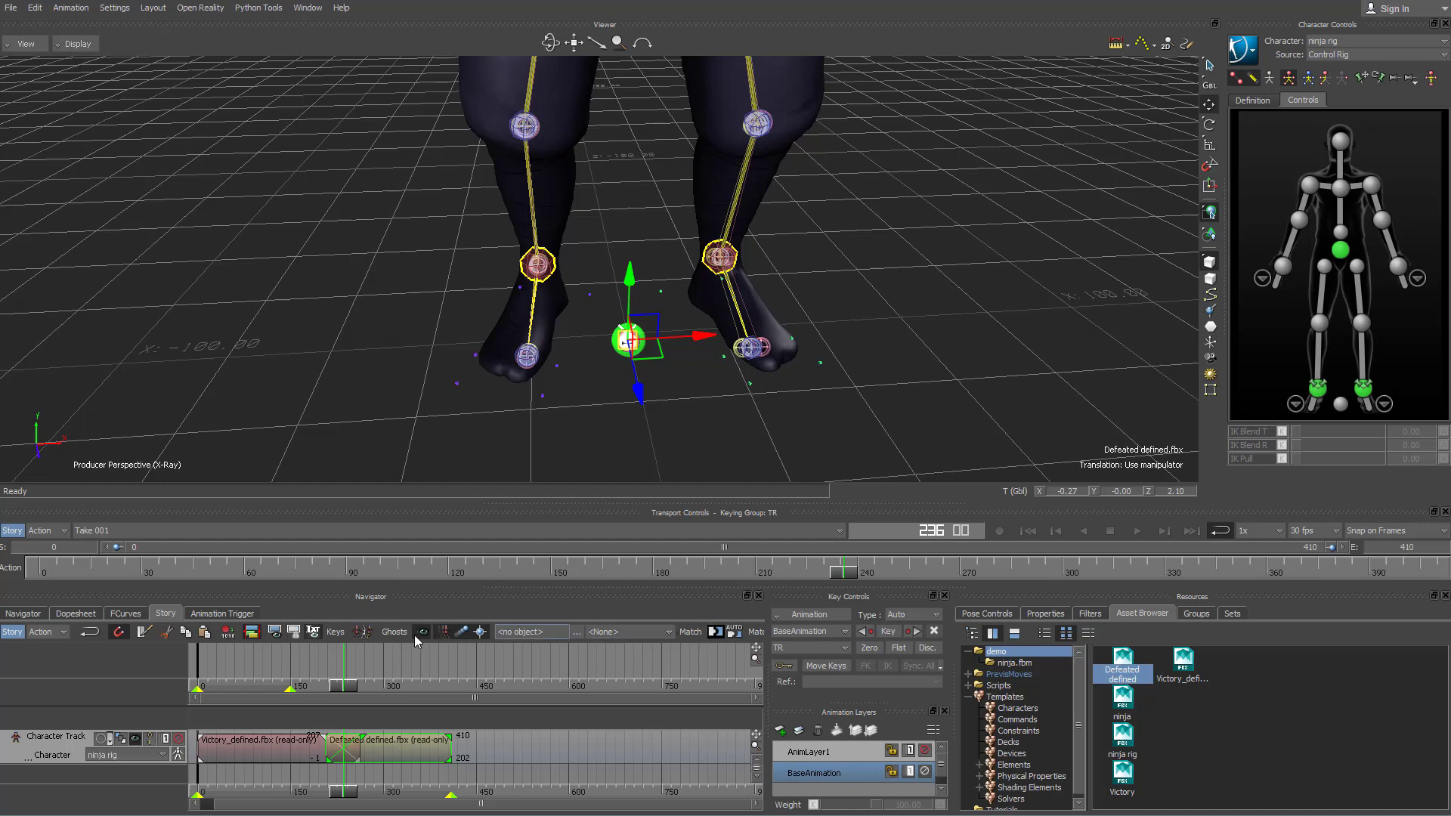
left_click(714, 633)
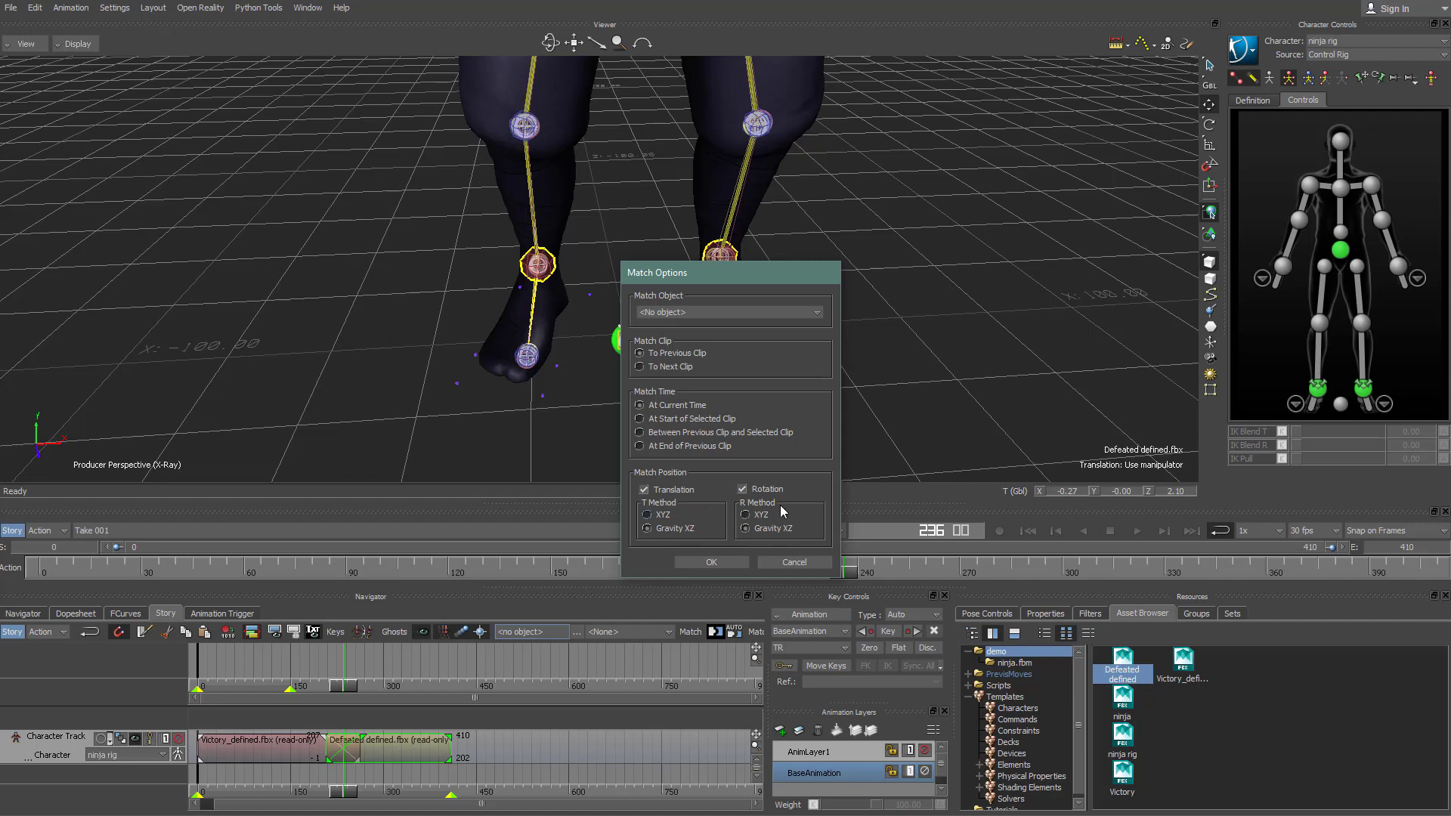
left_click(711, 562)
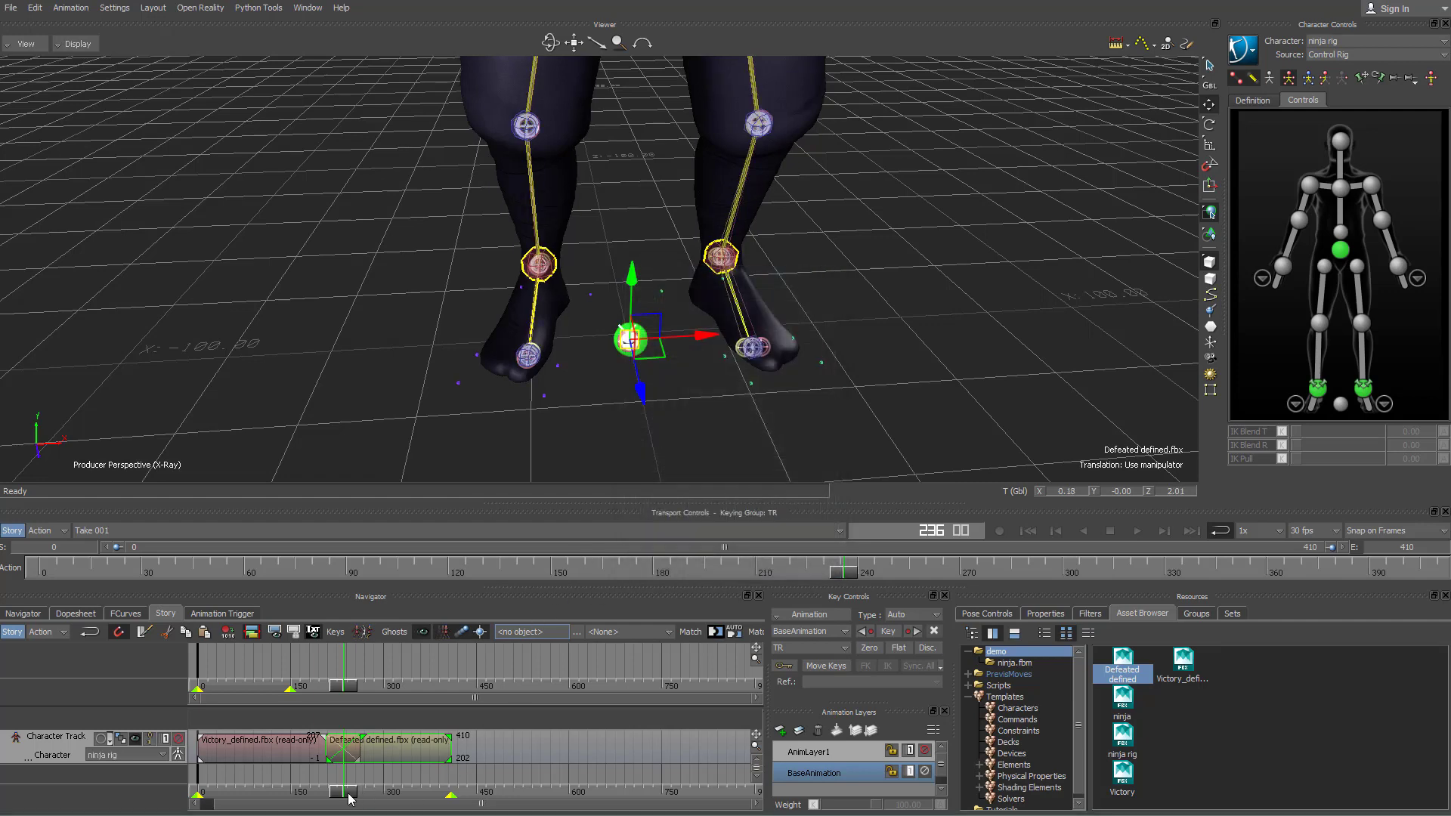
- Play the matched animation from before the transition and examine the ninja's feet and full body from several angles
left_click_drag(349, 794, 293, 794)
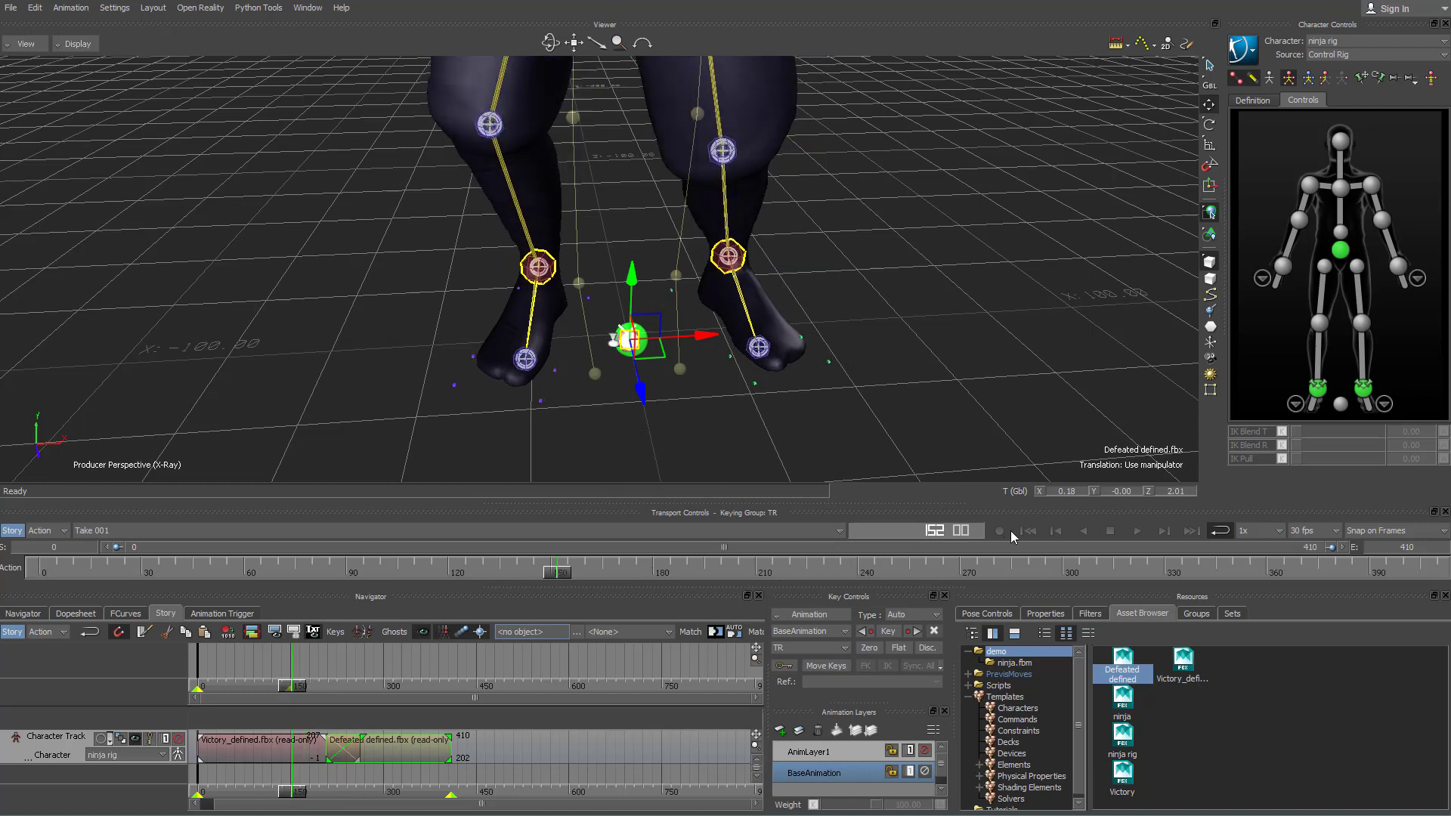
left_click(1139, 532)
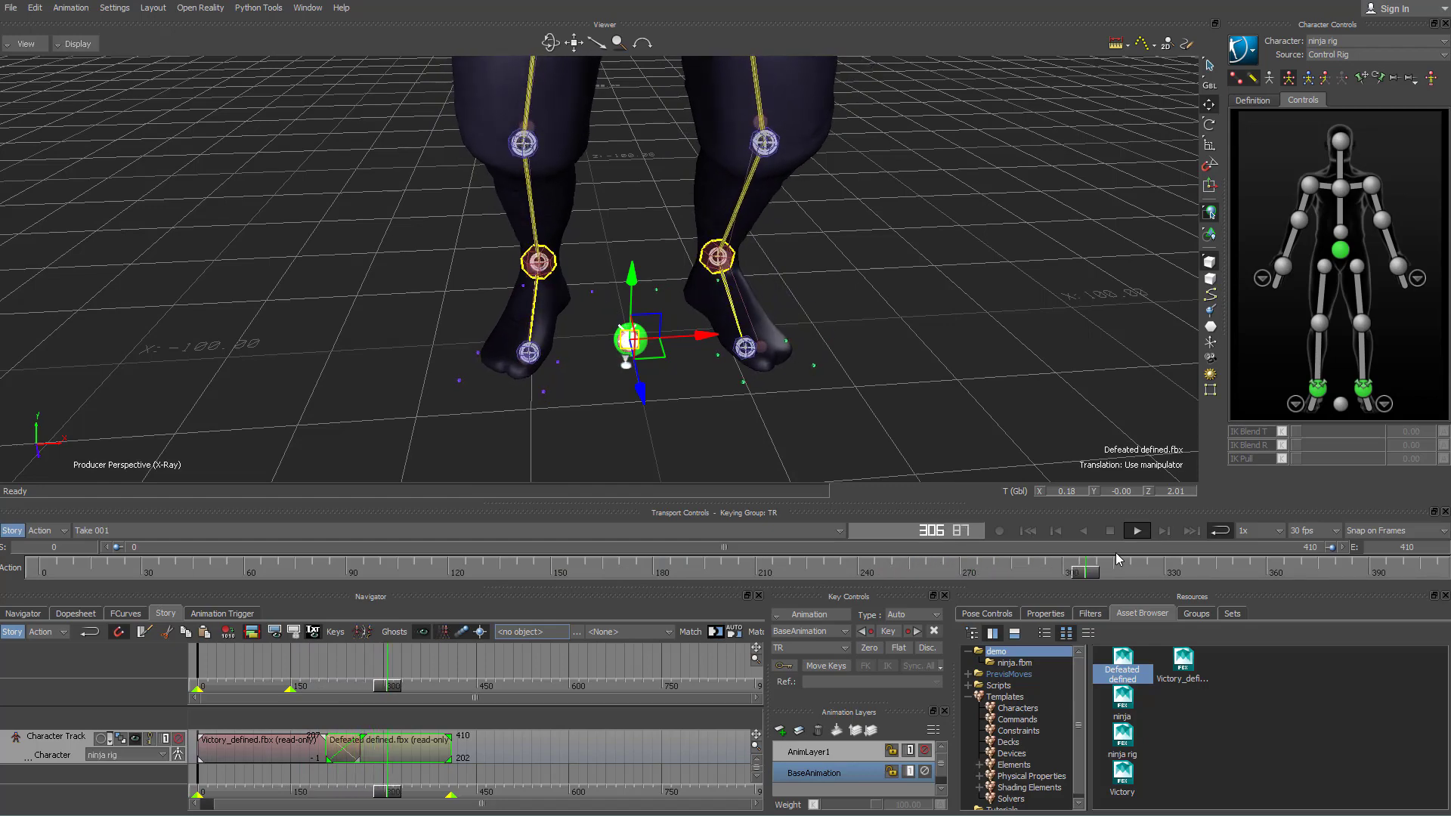
left_click_drag(866, 314, 665, 227, "ctrl")
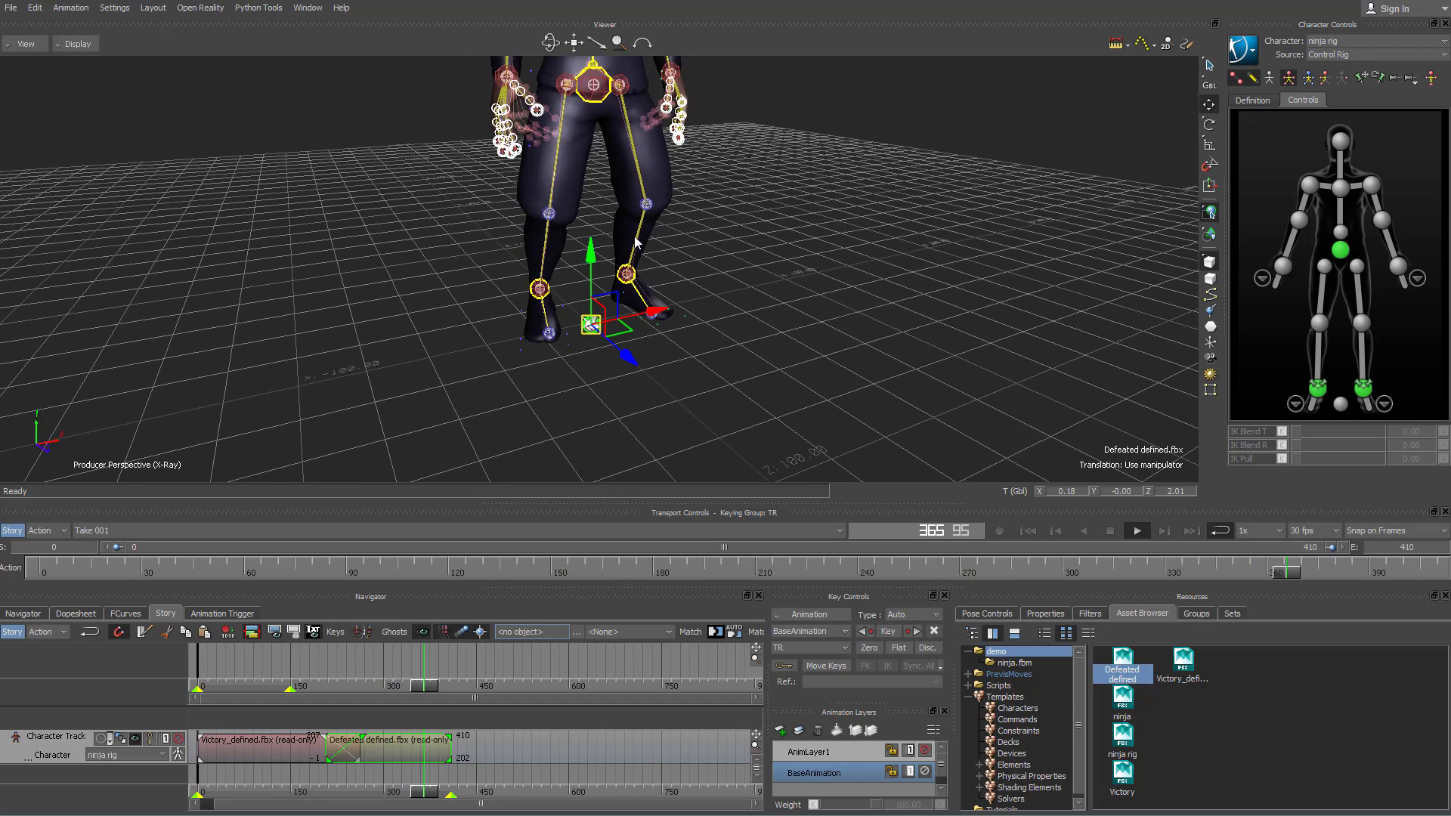
left_click_drag(669, 91, 551, 235, "shift")
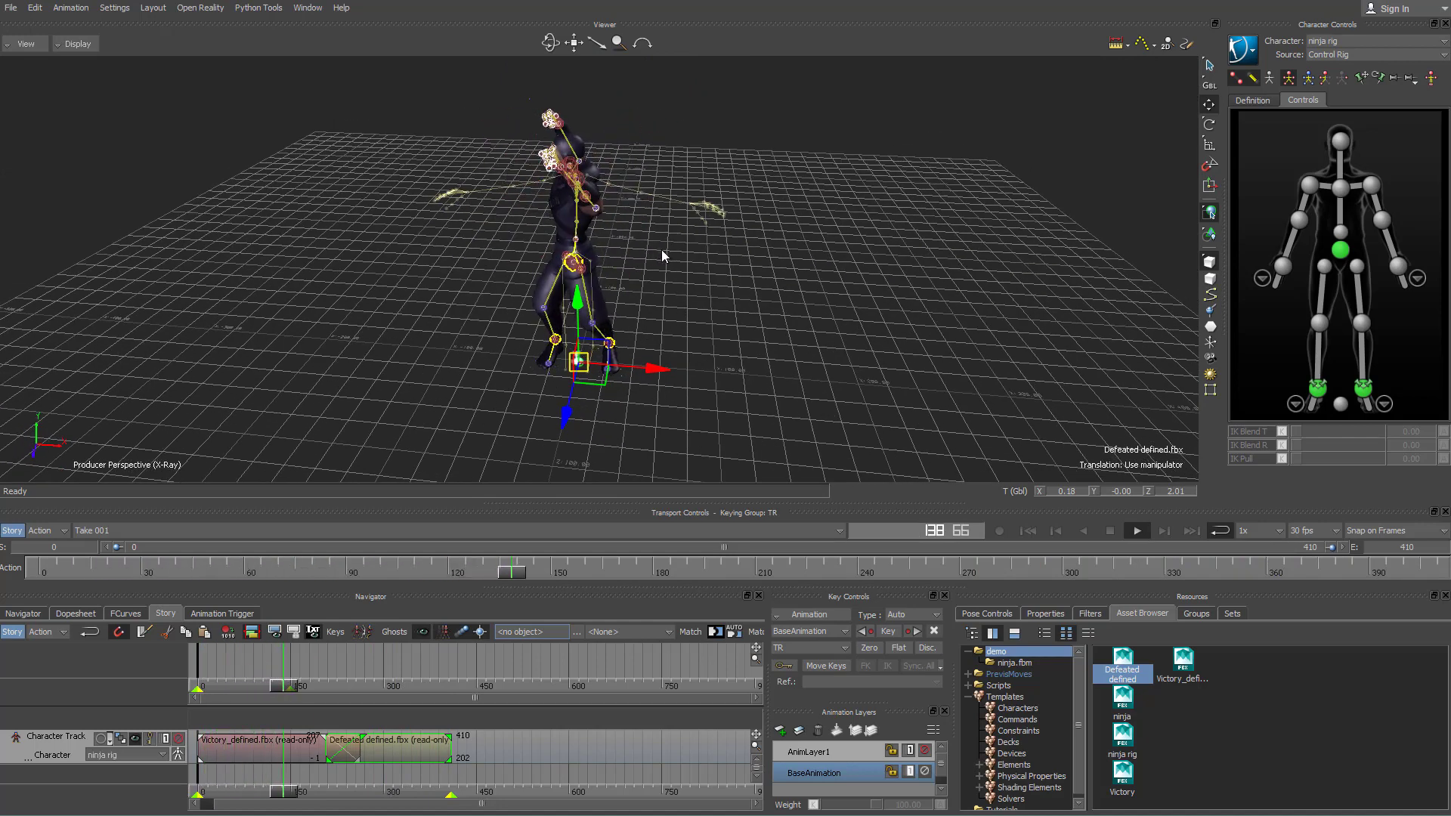
left_click(911, 222)
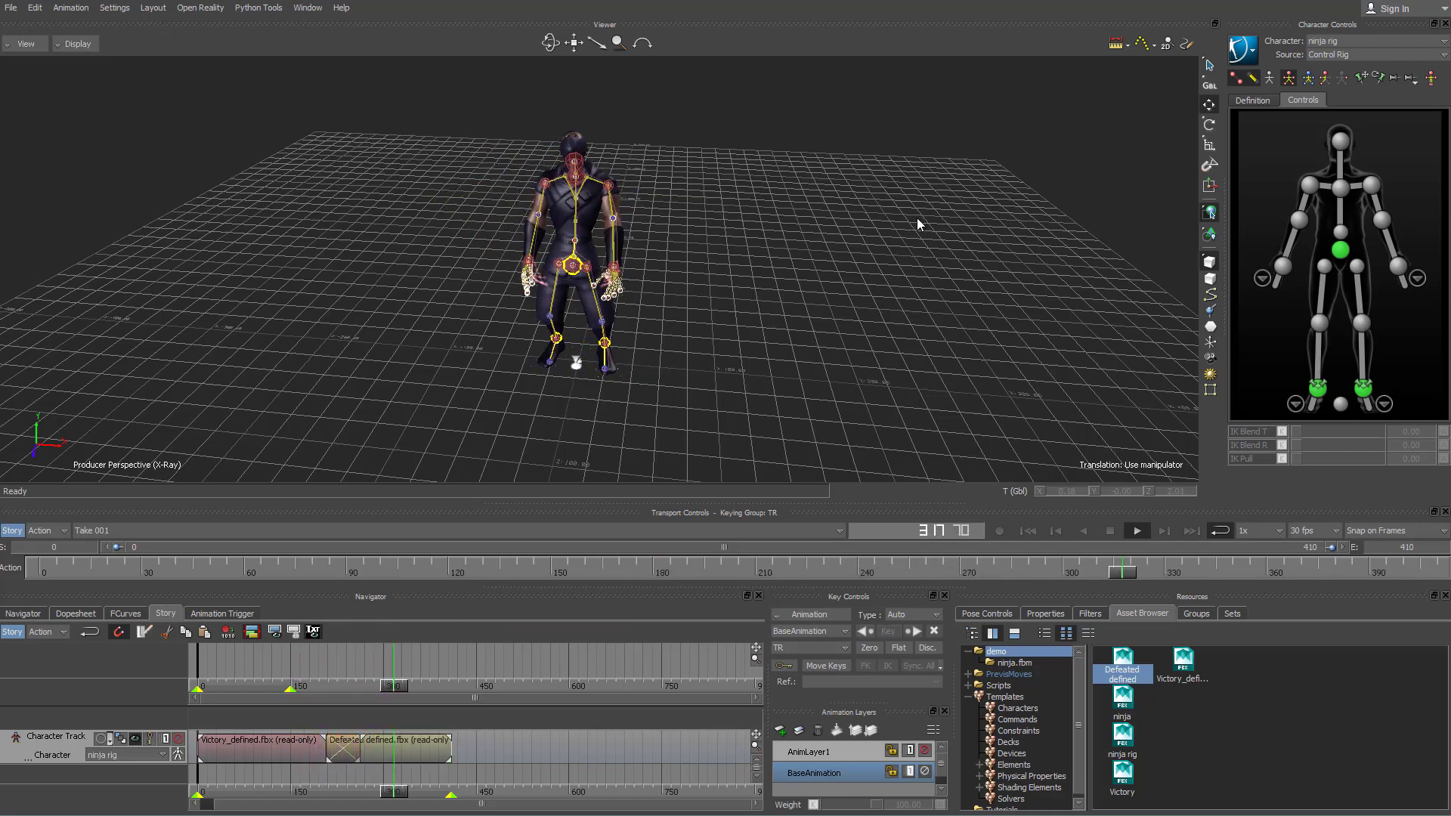
left_click_drag(842, 333, 763, 362, "ctrl+shift")
left_click(1109, 533)
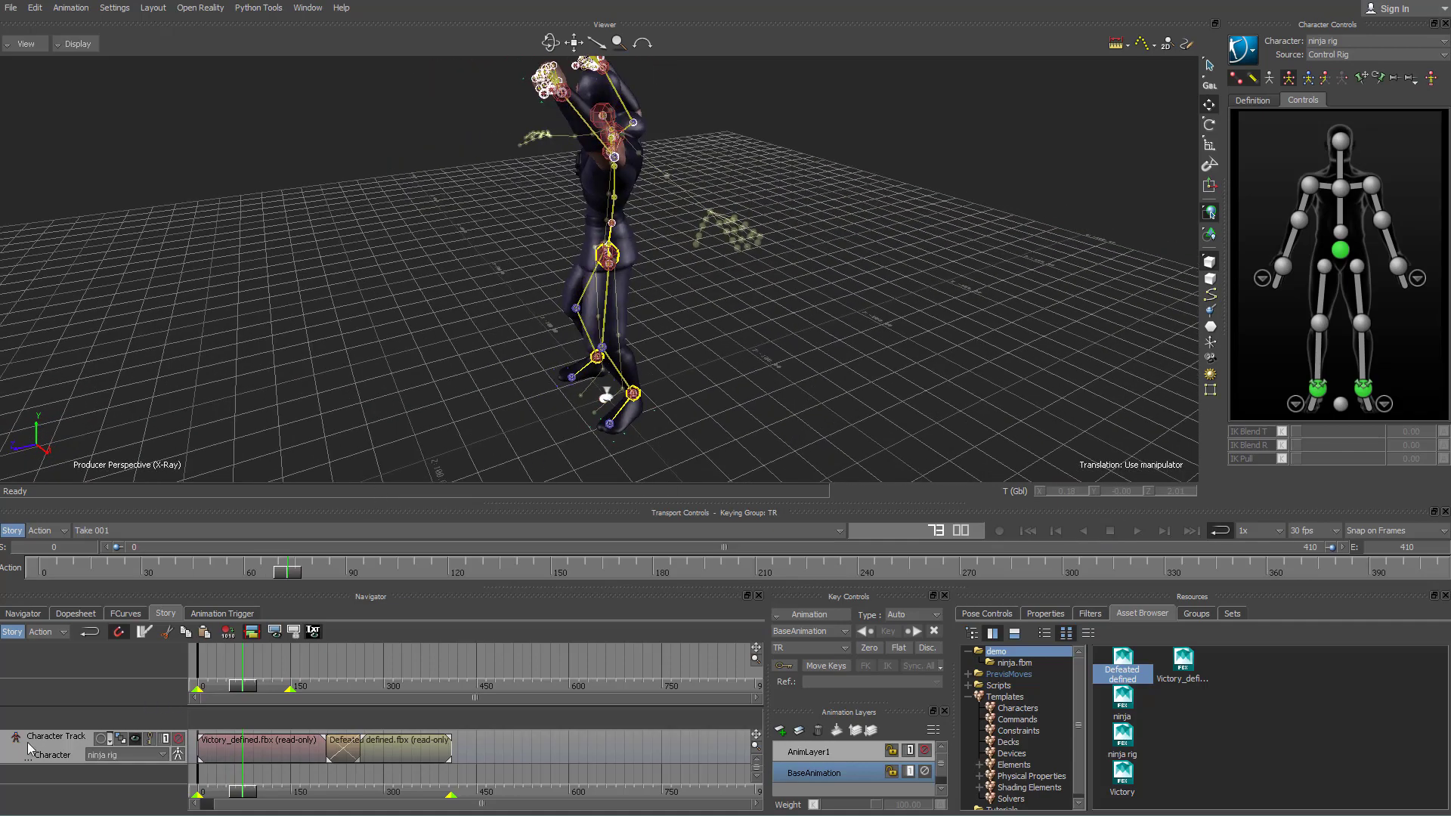
- Bake (plot) the ninja rig's blended story animation to its skeleton
right_click(57, 748)
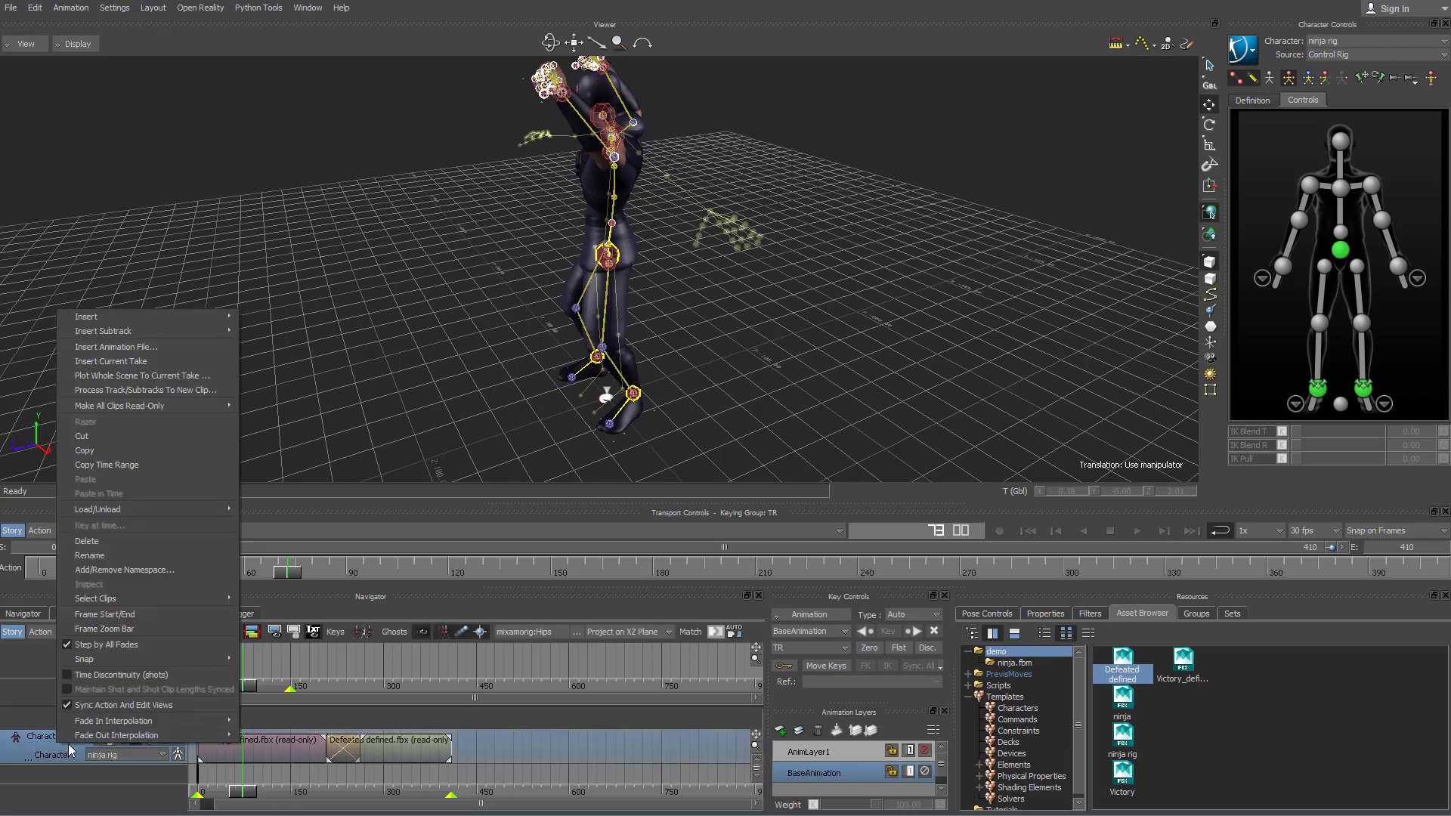
left_click(616, 699)
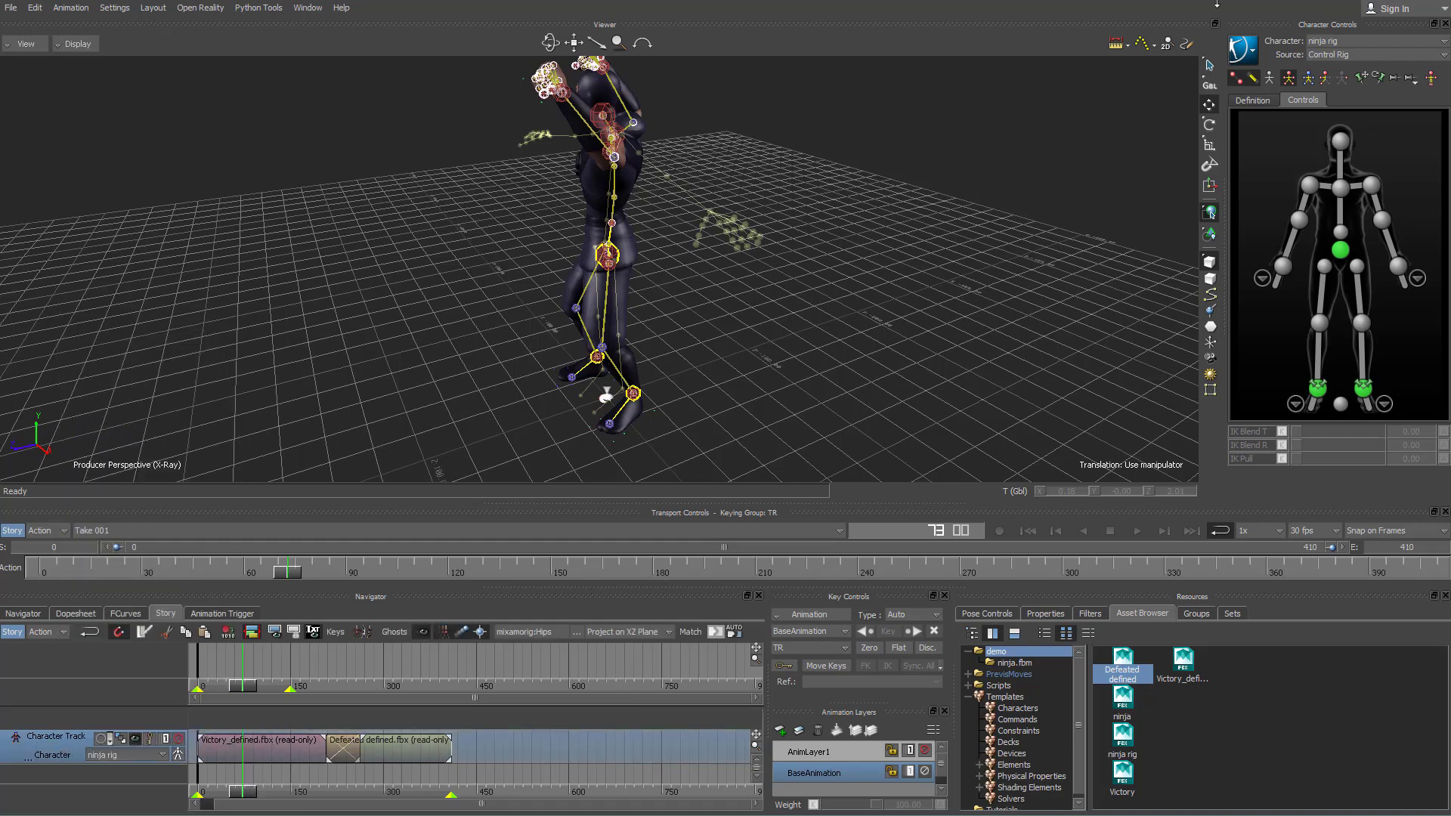
left_click(1252, 53)
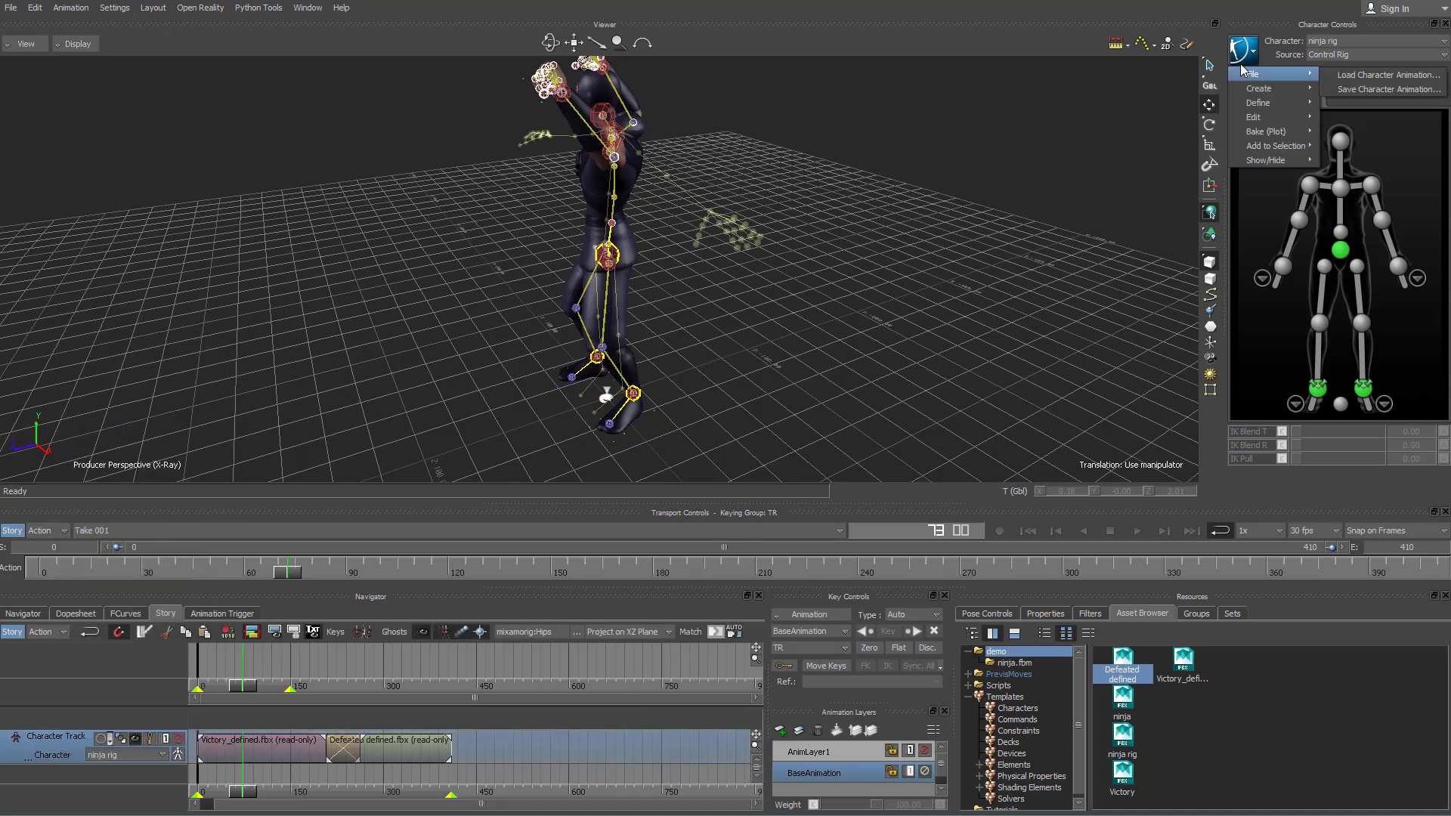
mouse_move(1255, 135)
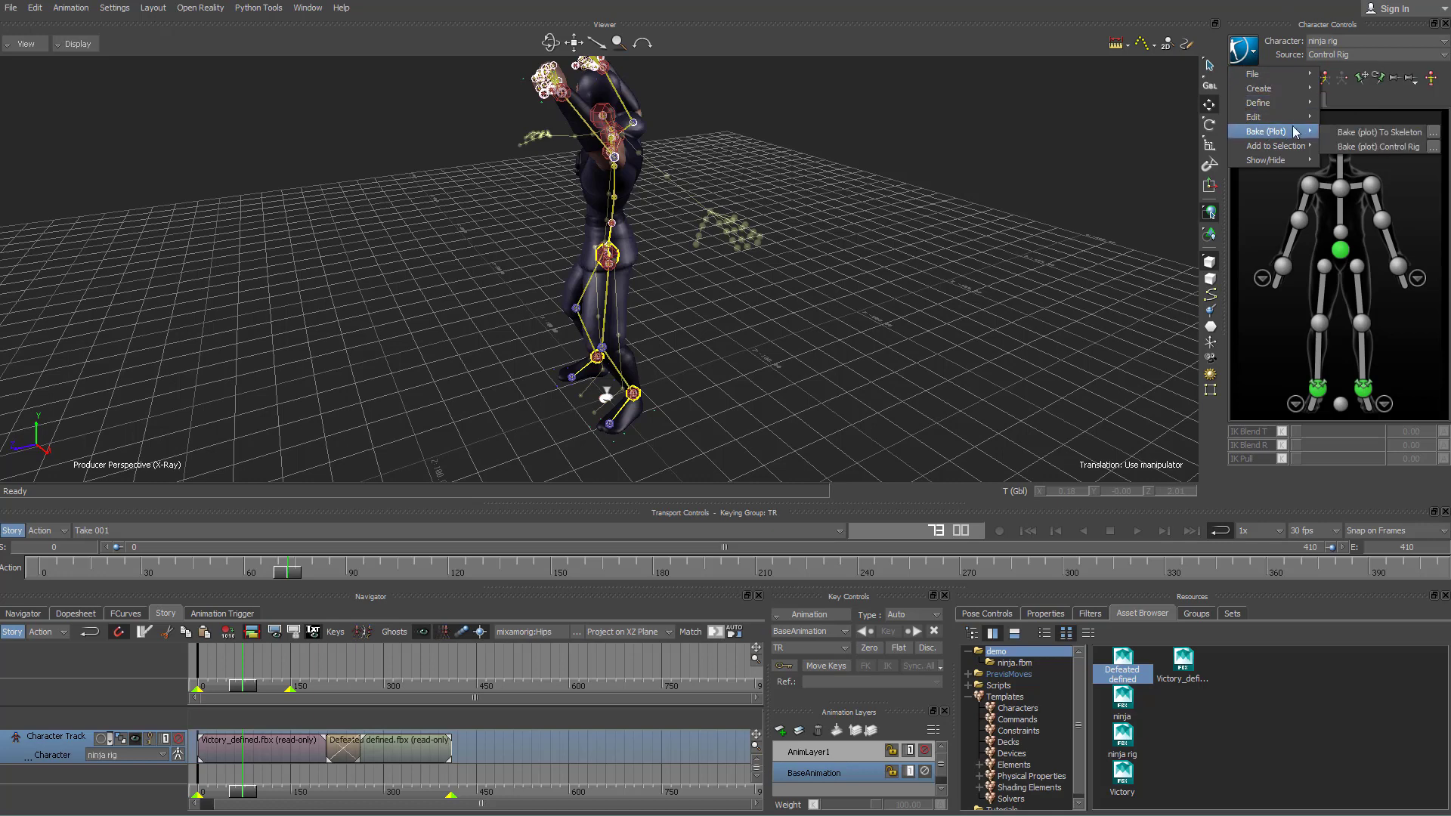
left_click(1360, 133)
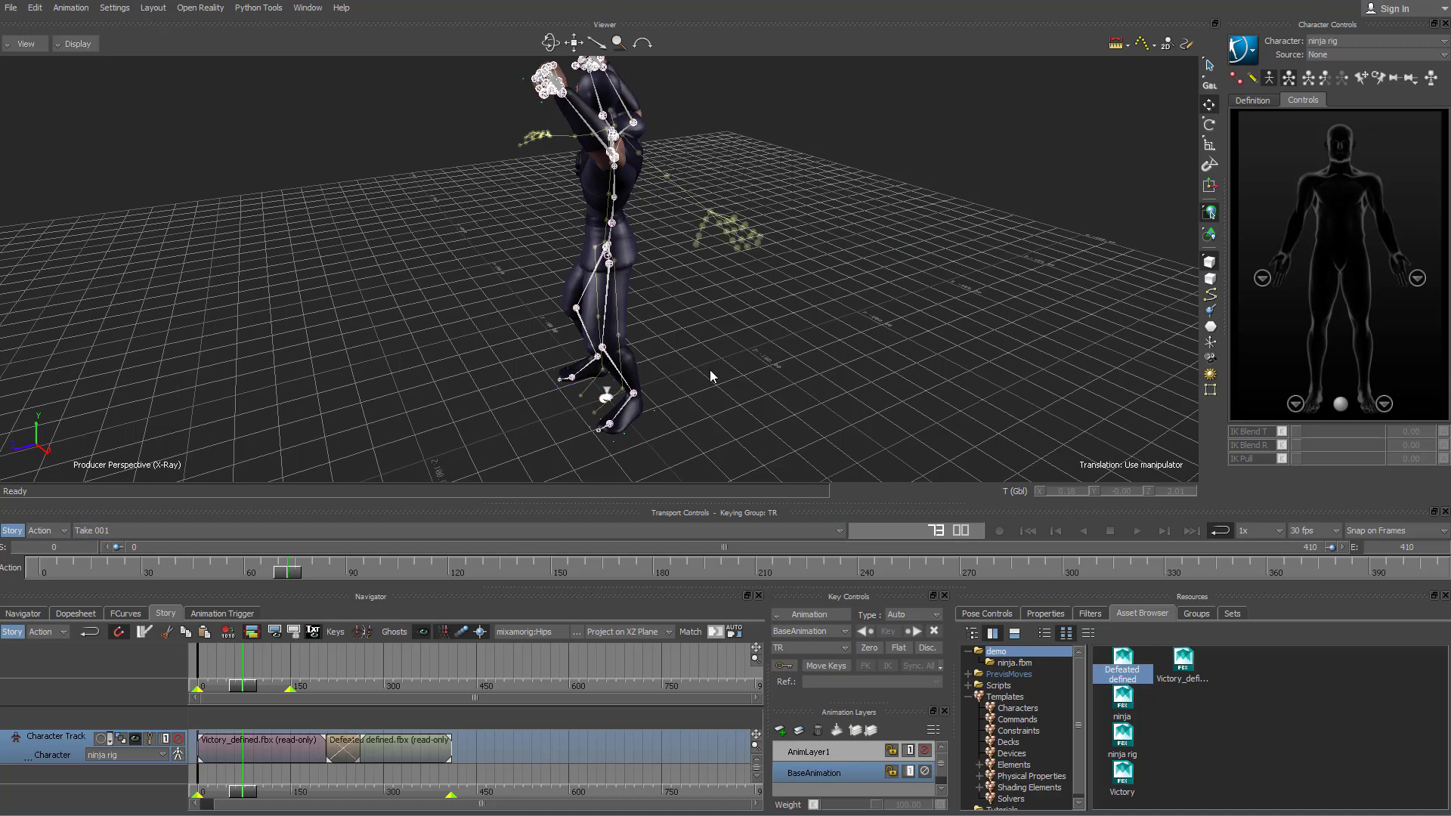
- Mute the character track and play the animation baked on the skeleton
mouse_move(837, 351)
left_mouse_down("ctrl+shift")
mouse_move(862, 339)
mouse_move(848, 335)
left_mouse_up("ctrl+shift")
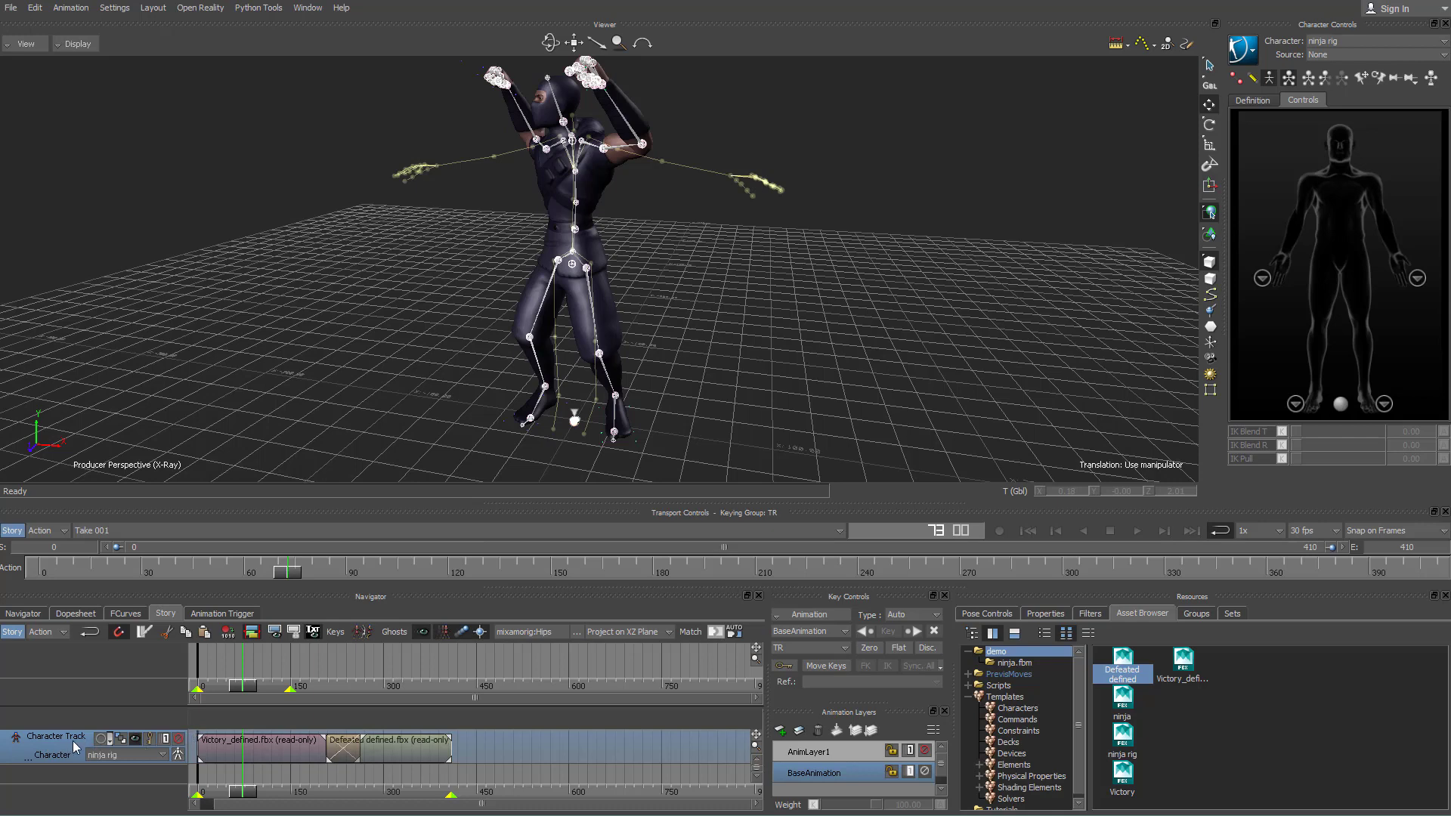
left_click(177, 740)
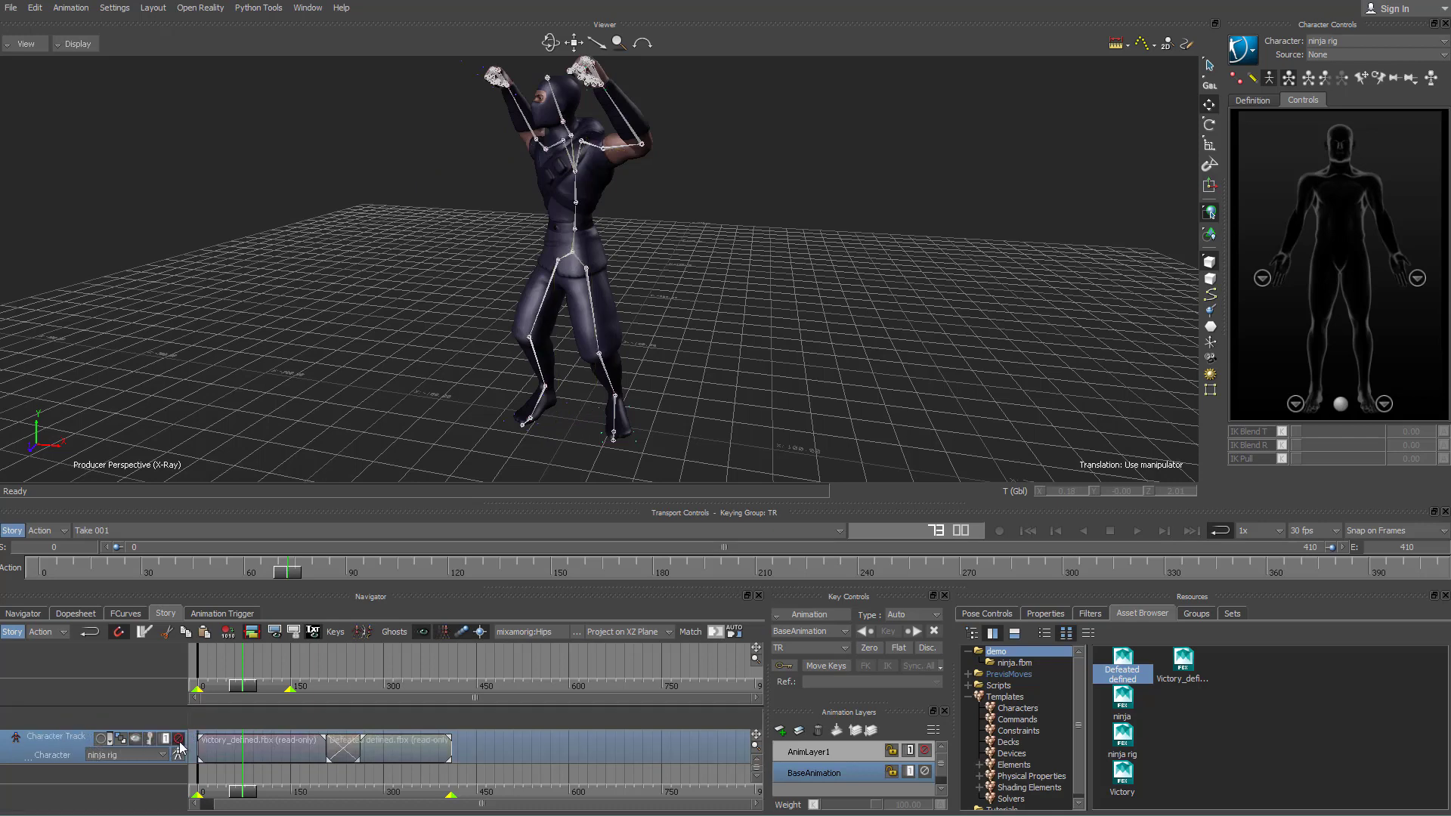
left_click(179, 740)
left_click(178, 740)
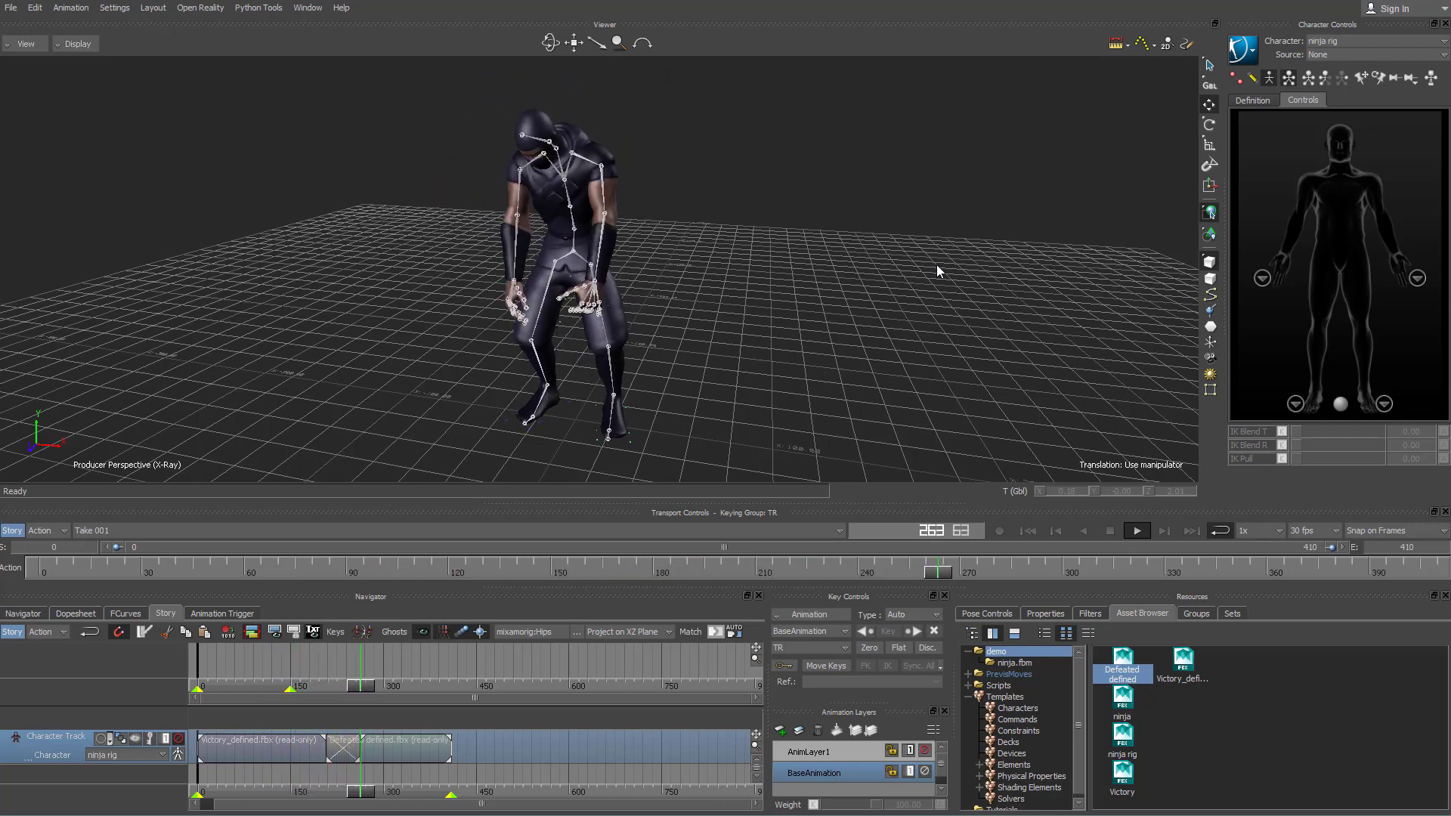
left_click(1110, 530)
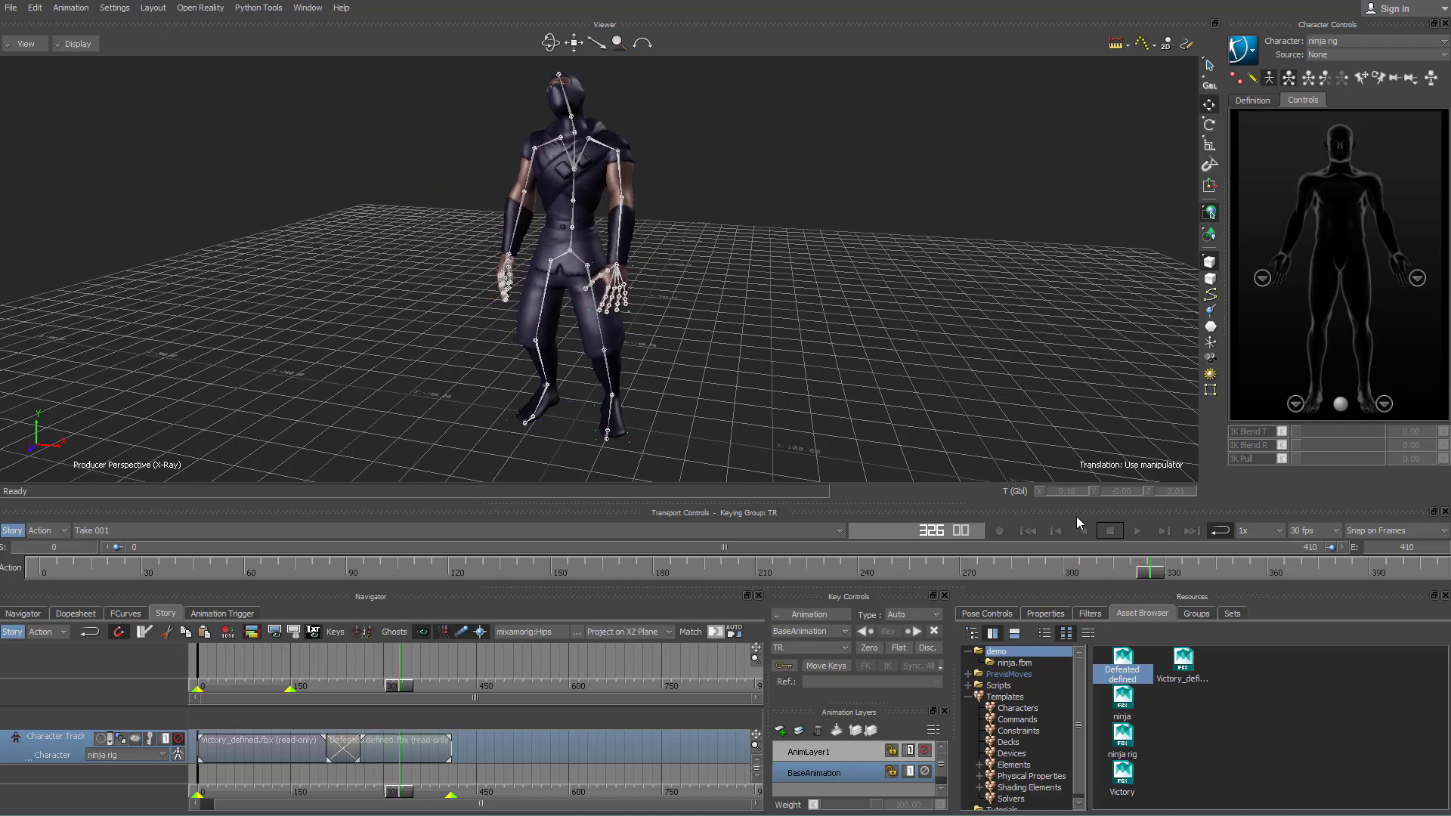
- Delete the character track with both clips from the story
right_click(61, 748)
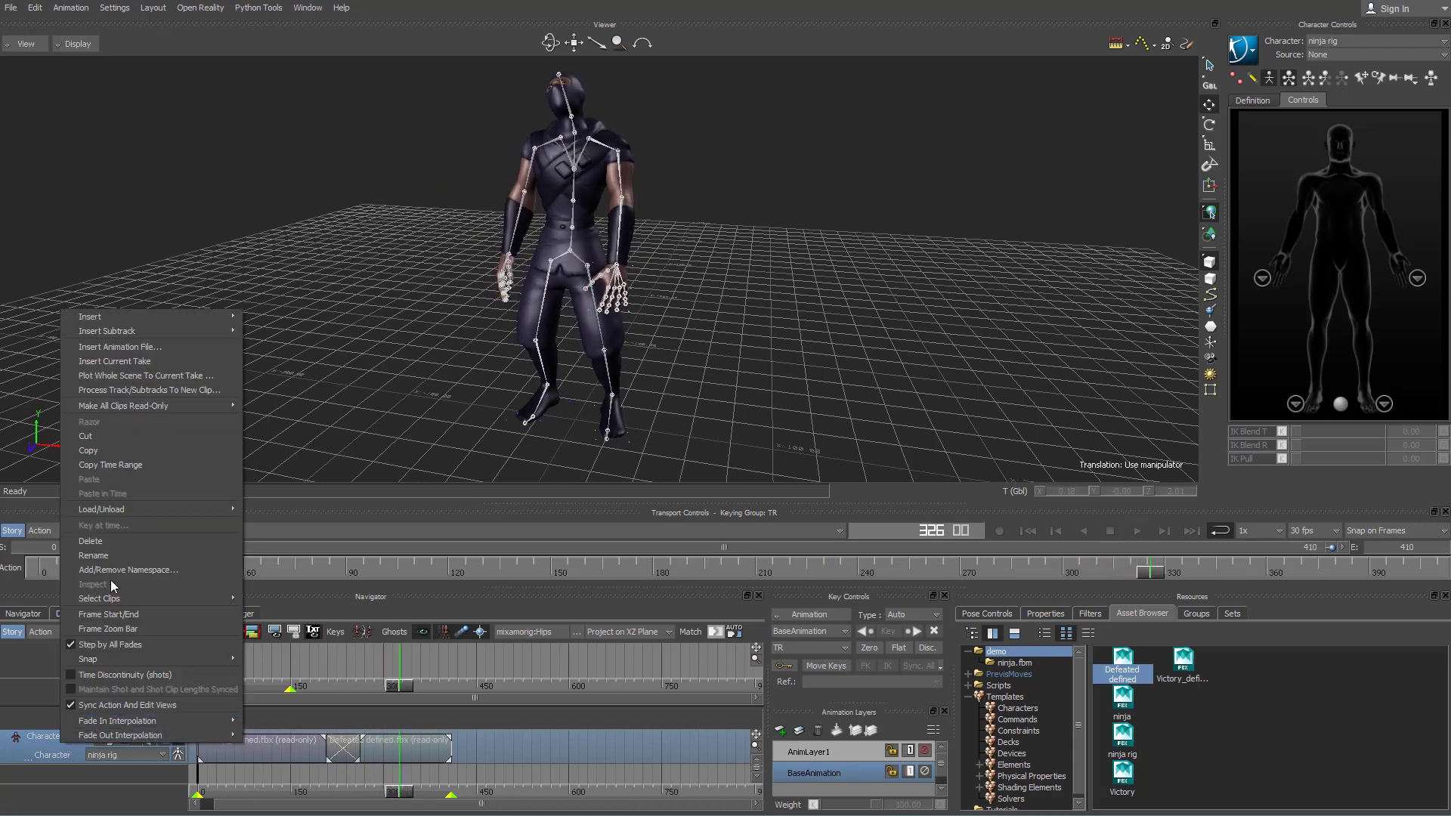
left_click(125, 541)
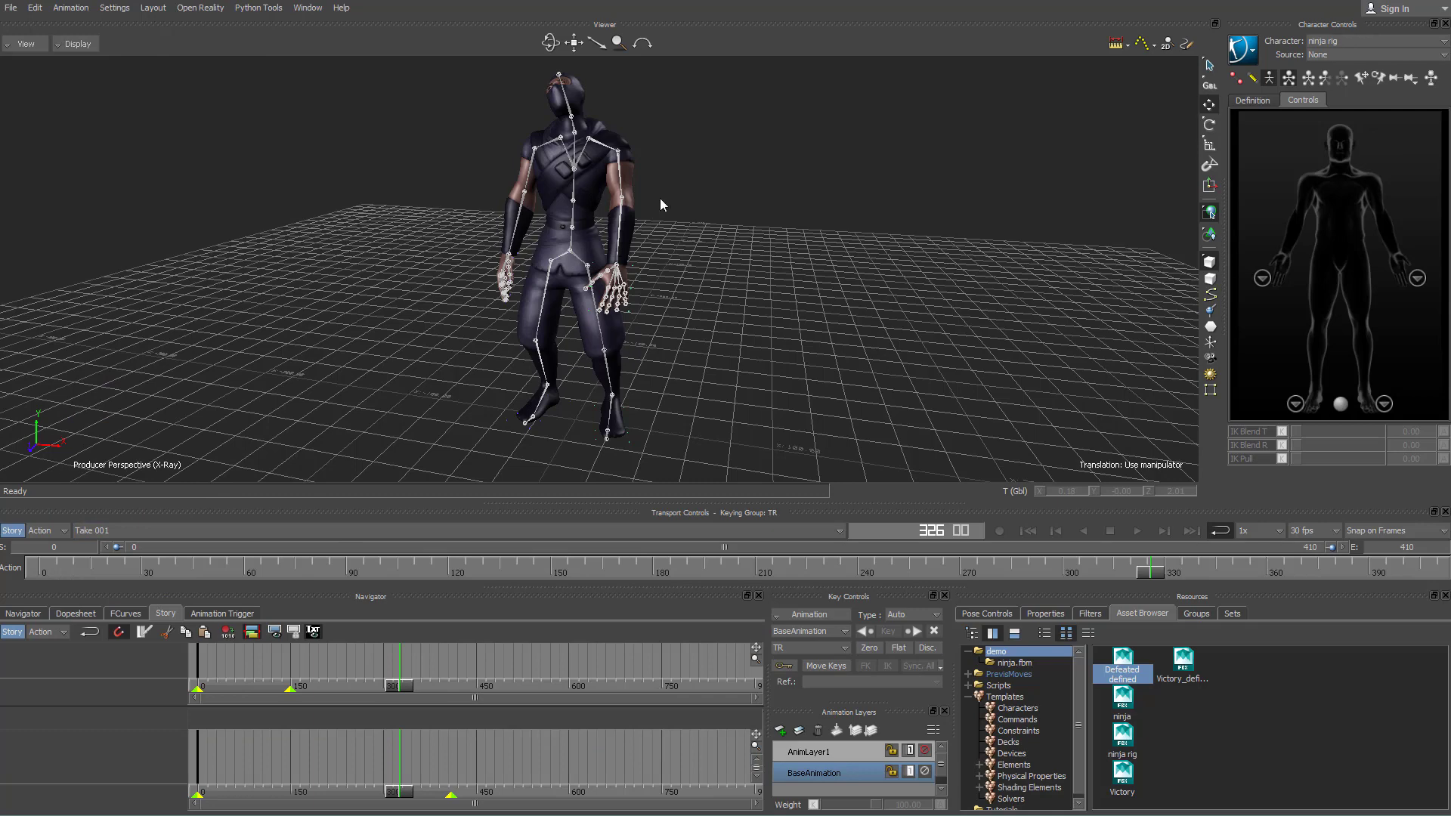
left_click_drag(660, 198, 729, 215, "ctrl+shift")
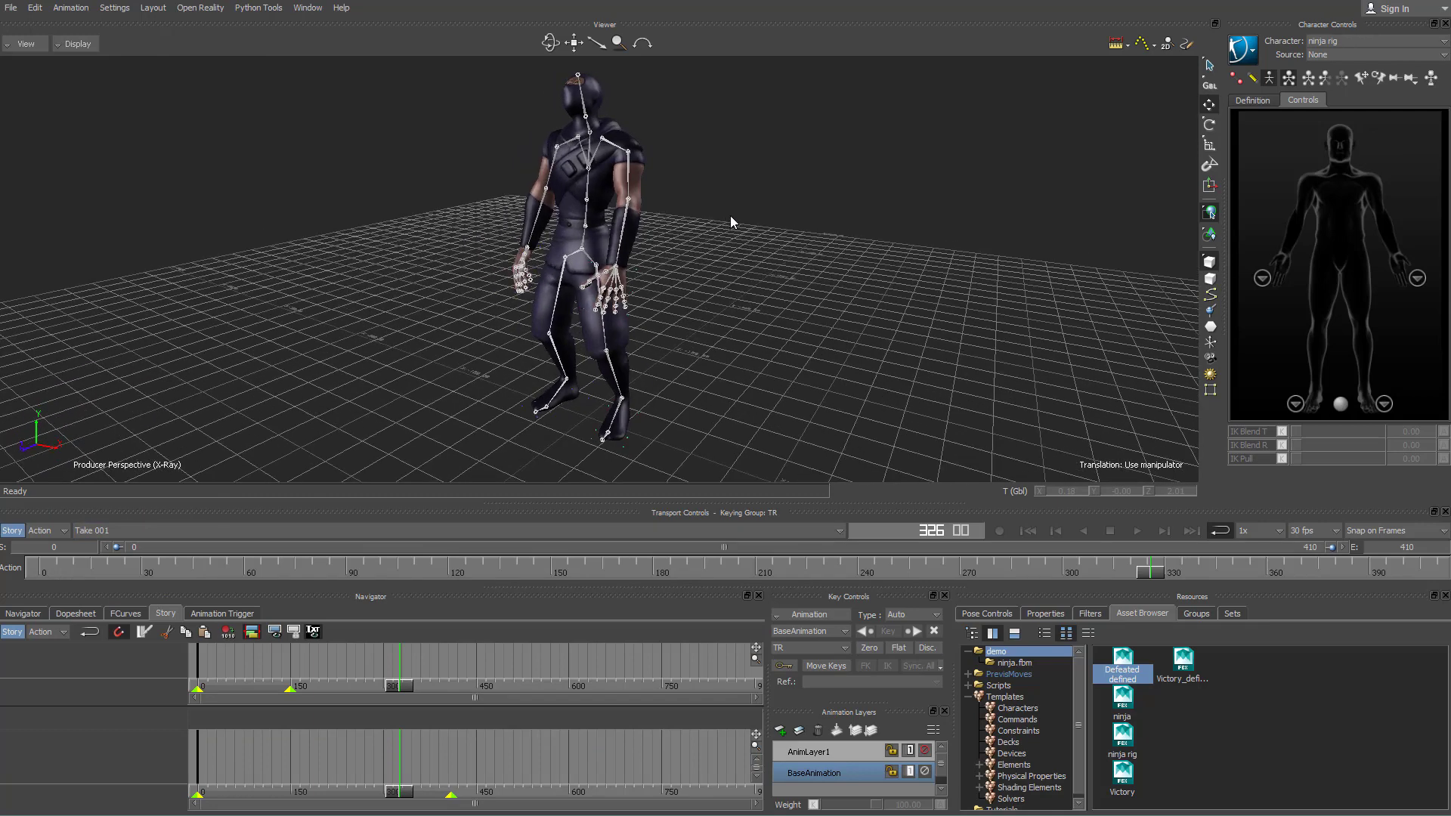
- Bake (plot) the ninja's skeleton animation to the control rig and play it back to check the result
left_click(1246, 53)
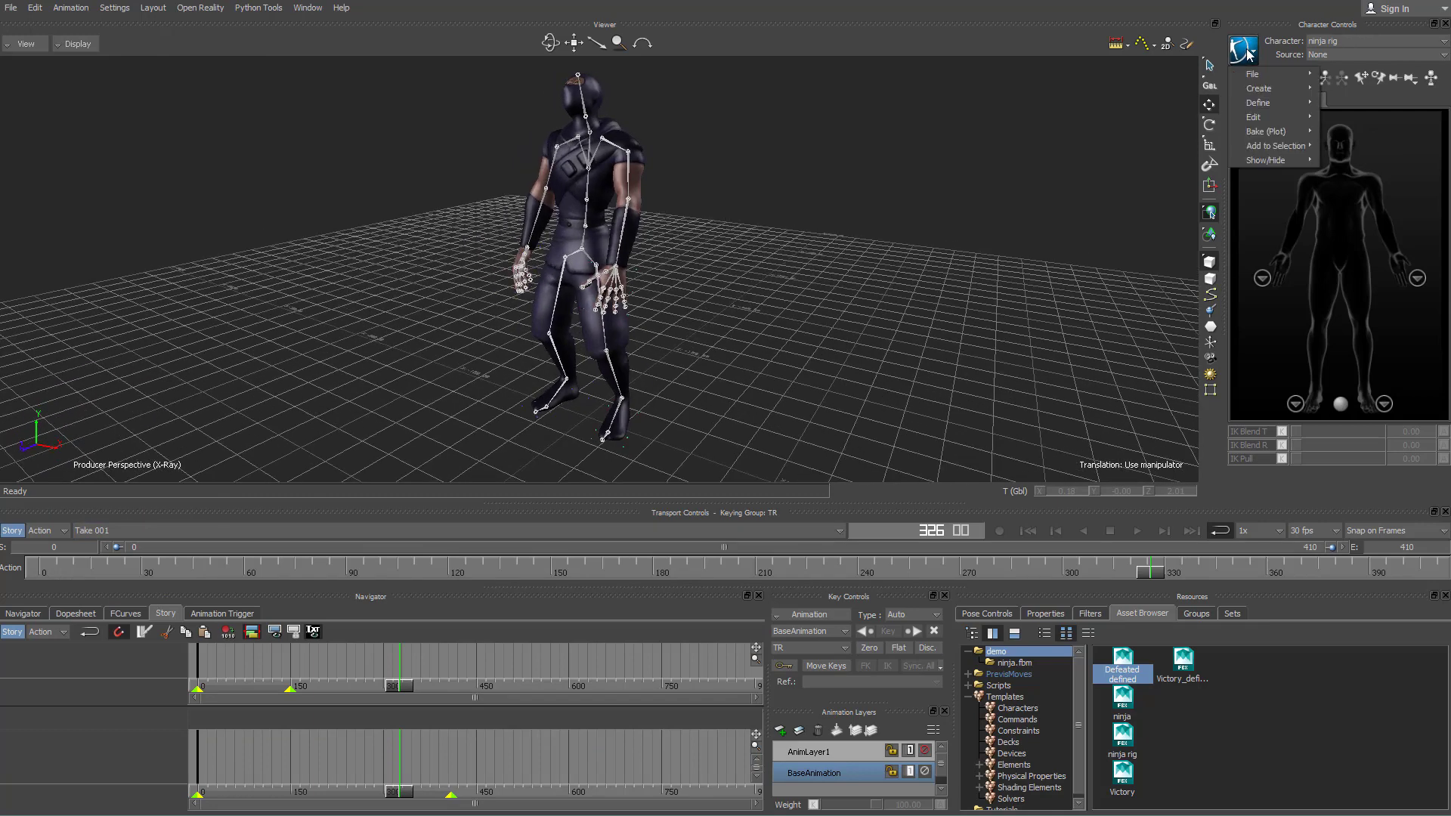
mouse_move(1253, 138)
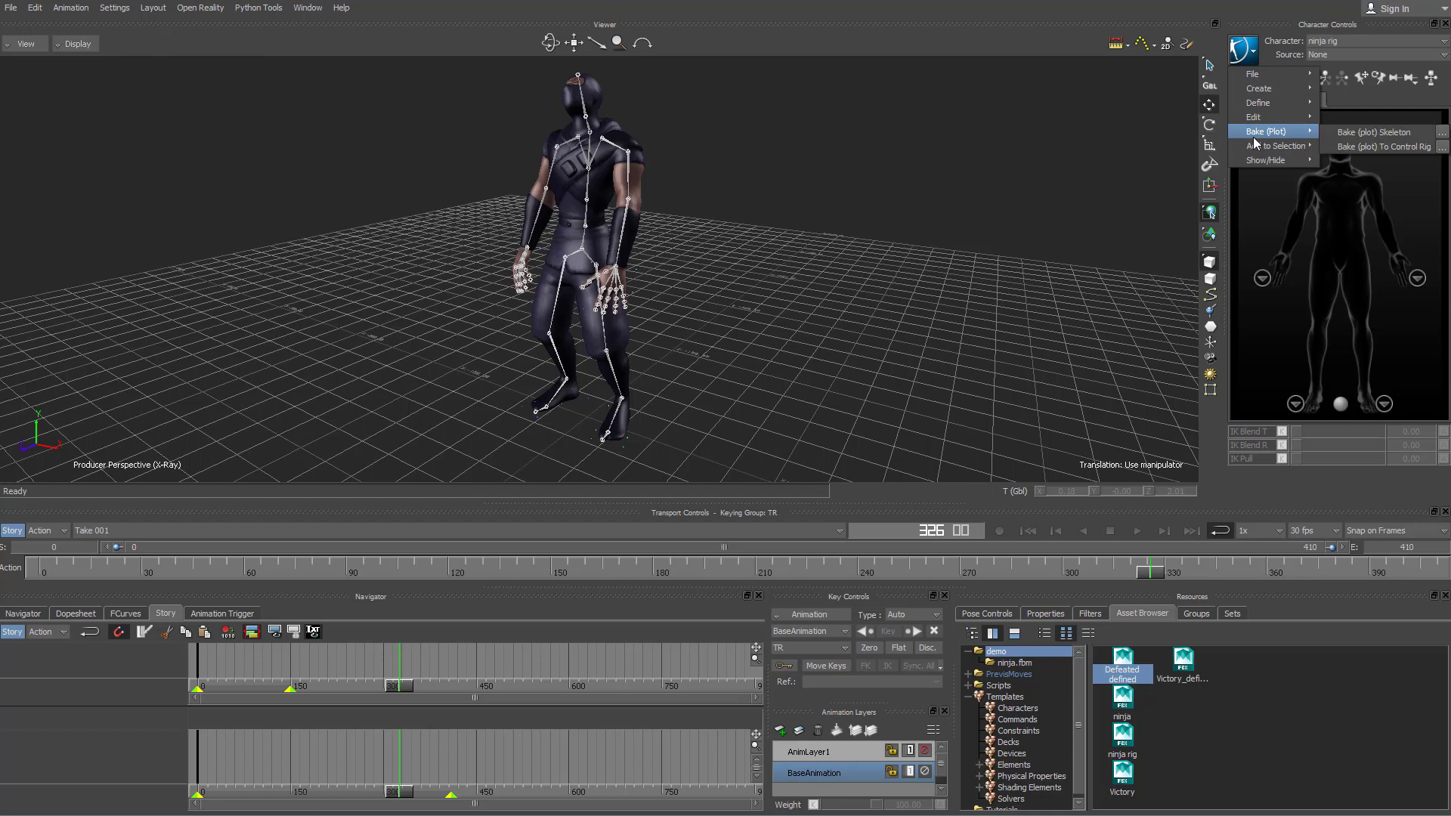
left_click(1375, 142)
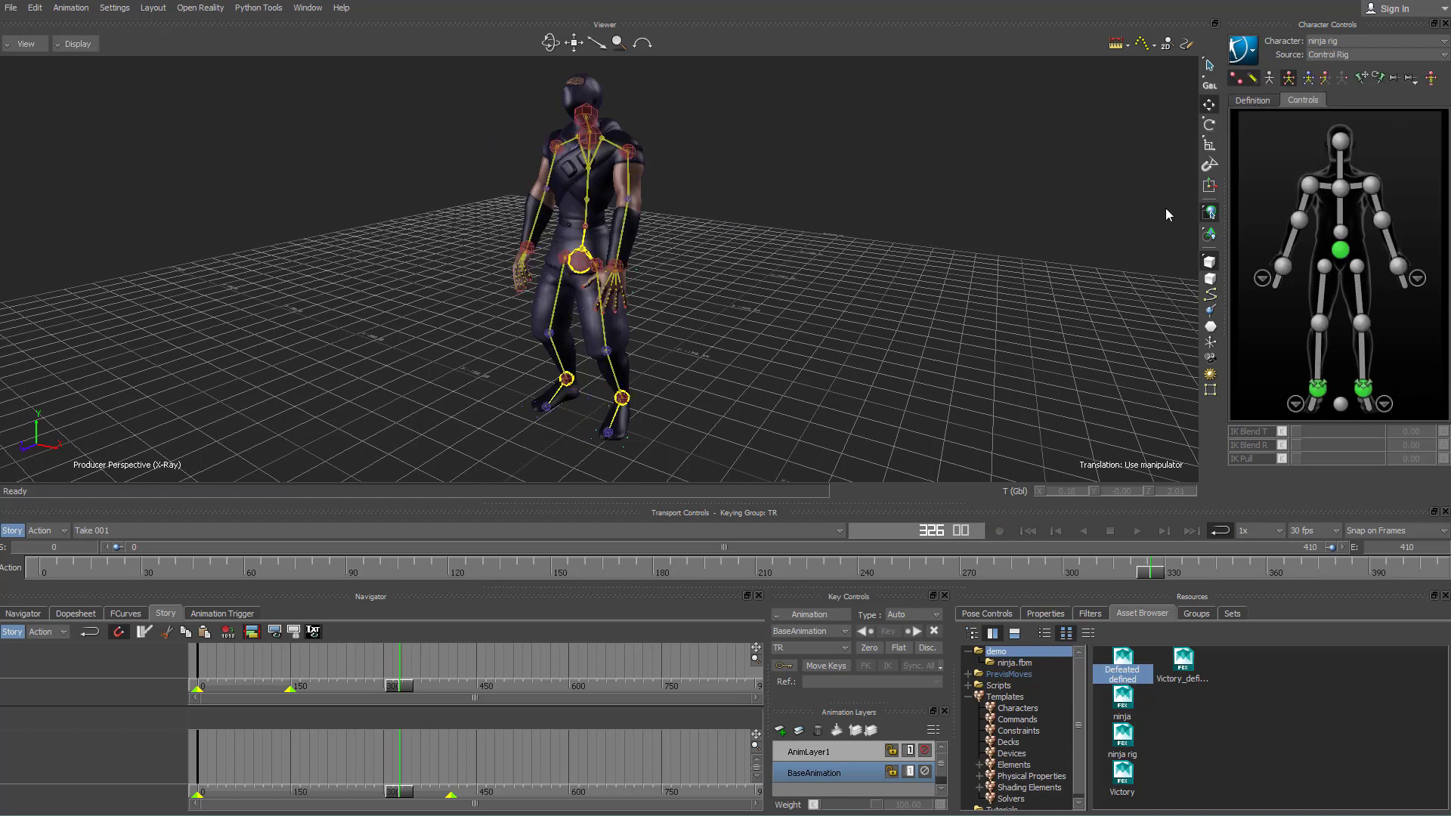
left_click(1139, 530)
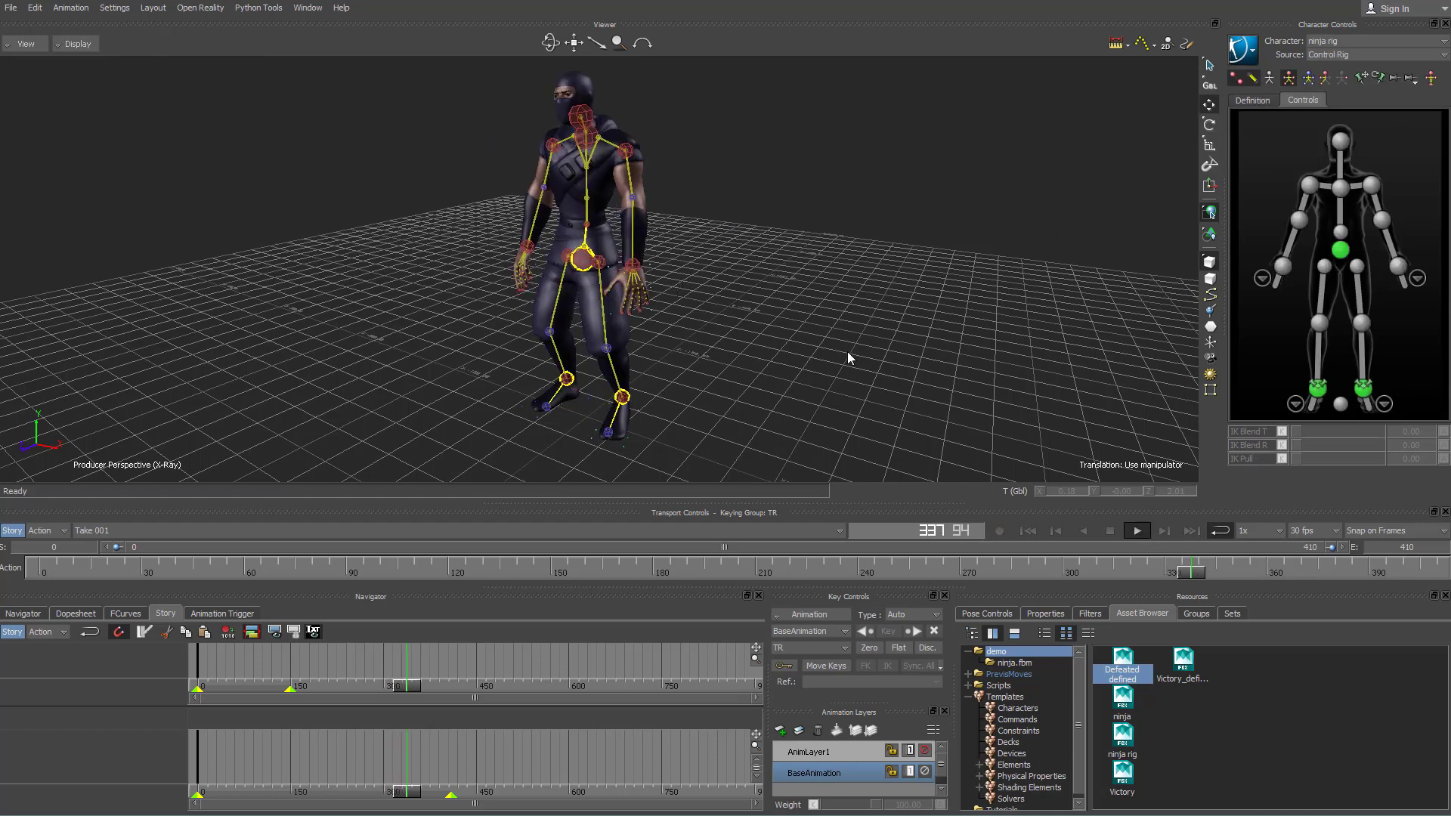
mouse_move(879, 298)
left_mouse_down("ctrl+shift")
mouse_move(779, 320)
mouse_move(709, 298)
mouse_move(854, 274)
mouse_move(750, 273)
mouse_move(880, 279)
mouse_move(845, 290)
mouse_move(855, 269)
mouse_move(857, 282)
left_mouse_up("ctrl+shift")
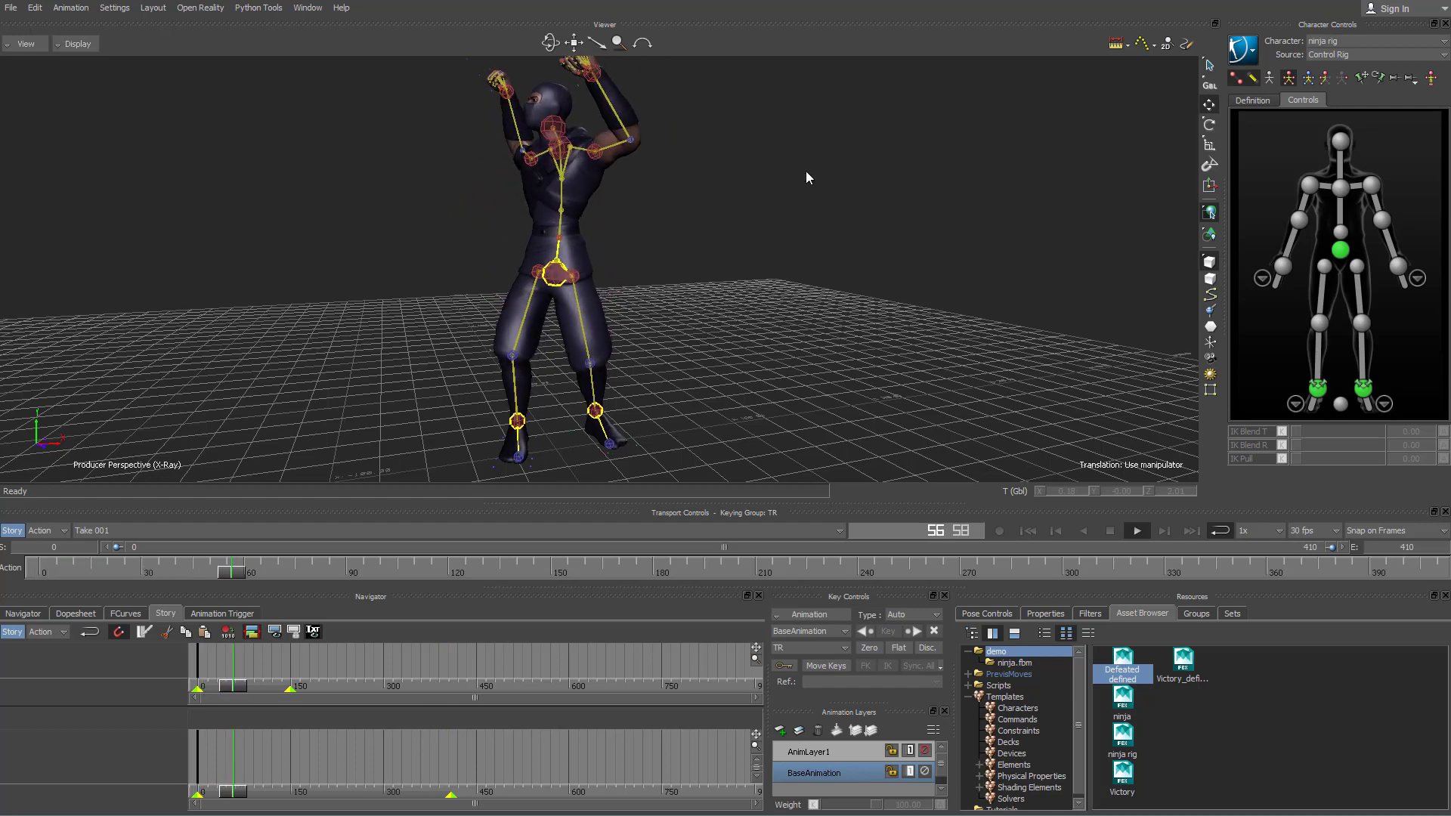
left_click(1109, 531)
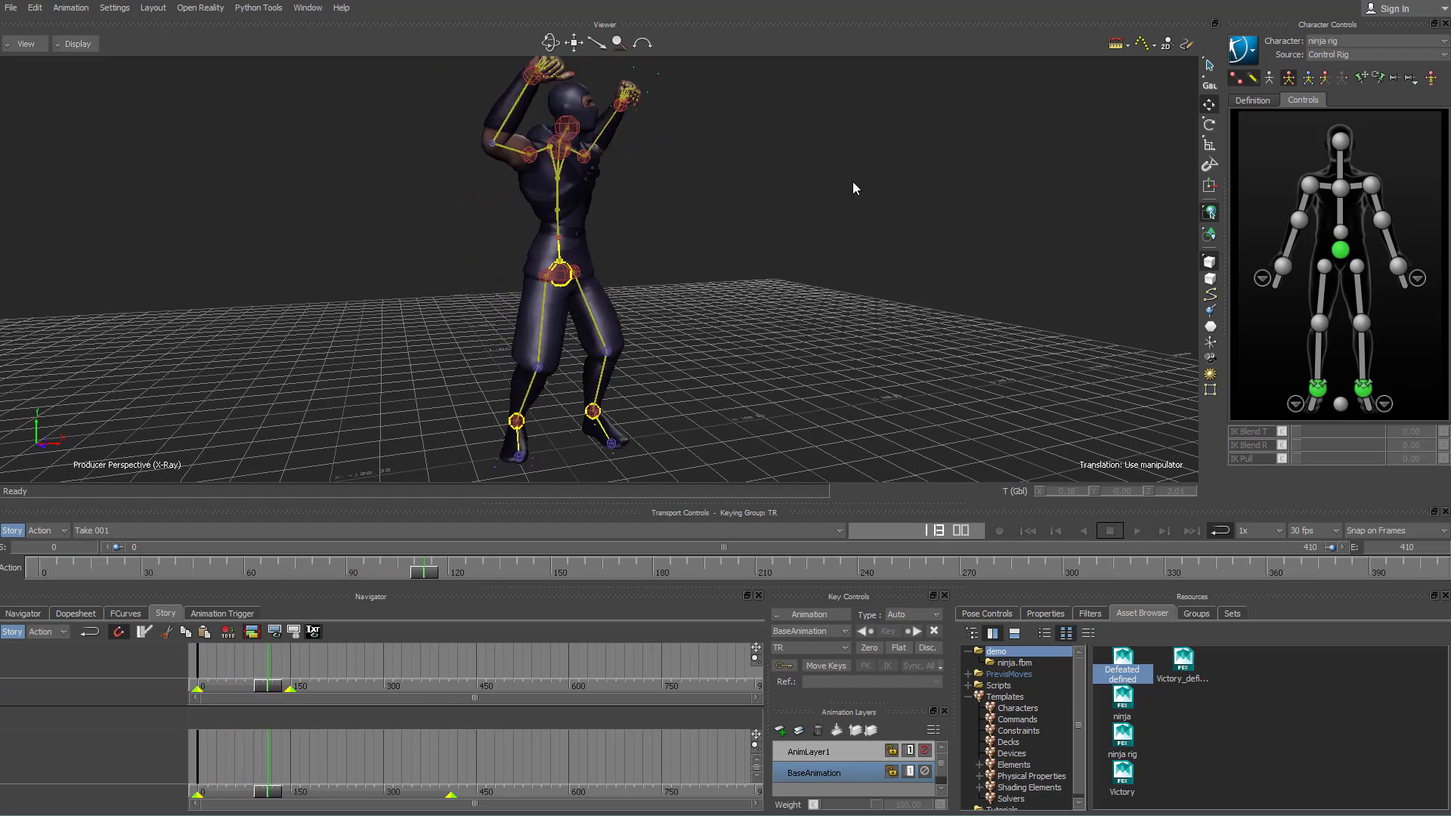